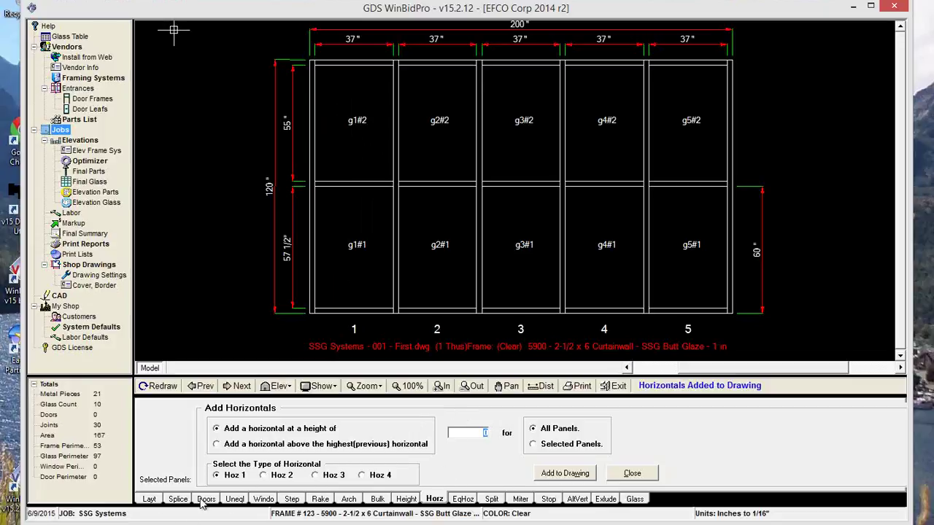
# - Review the frame profile settings and daylight additions in the elevation's framing system parts for the 5900 curtainwall
pyautogui.click(151, 500)
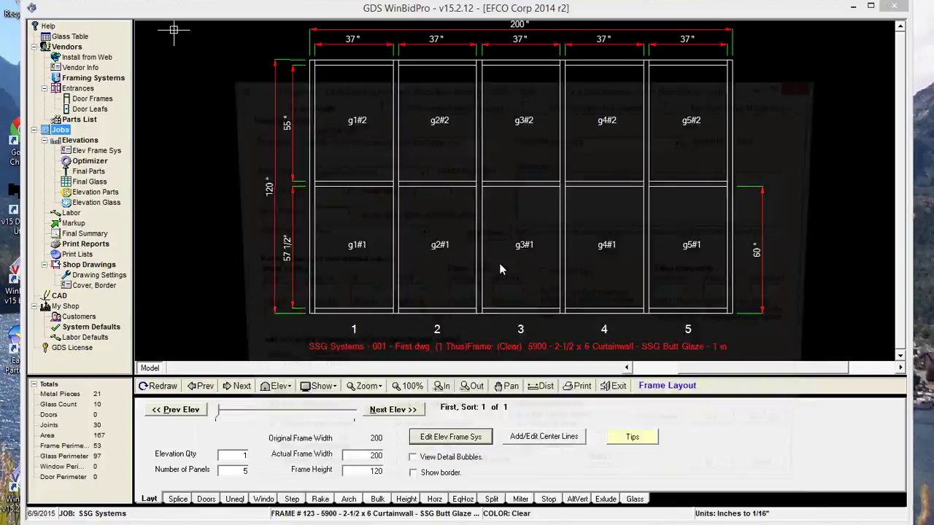
pyautogui.doubleClick(499, 263)
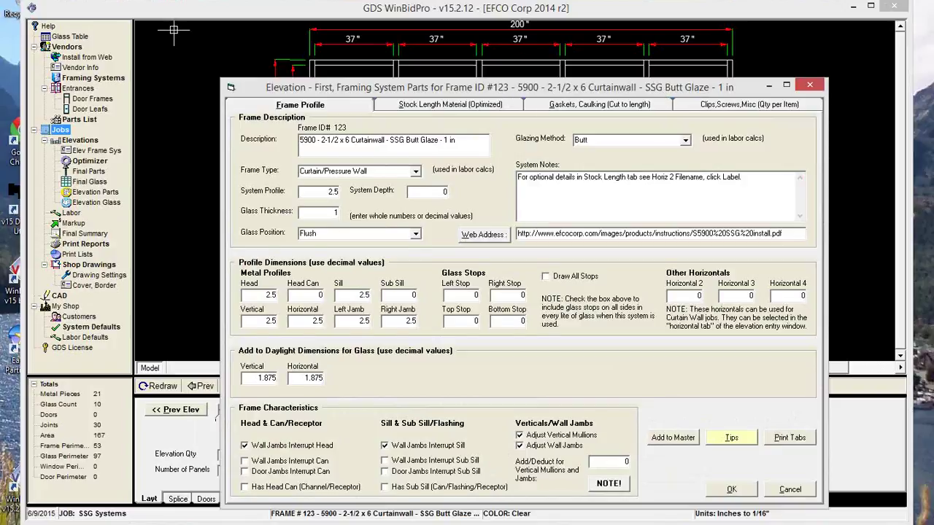
pyautogui.moveTo(502, 93); pyautogui.dragTo(525, 58)
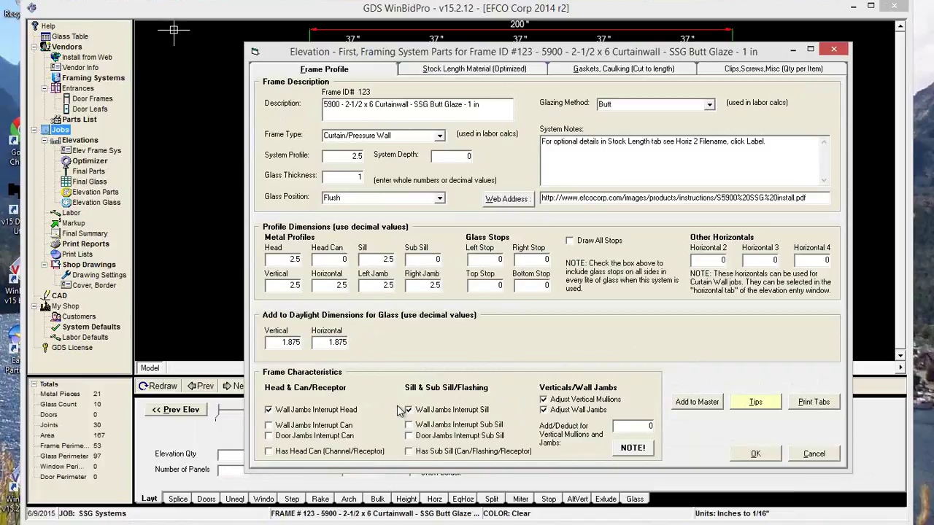
pyautogui.moveTo(289, 343)
pyautogui.click(756, 454)
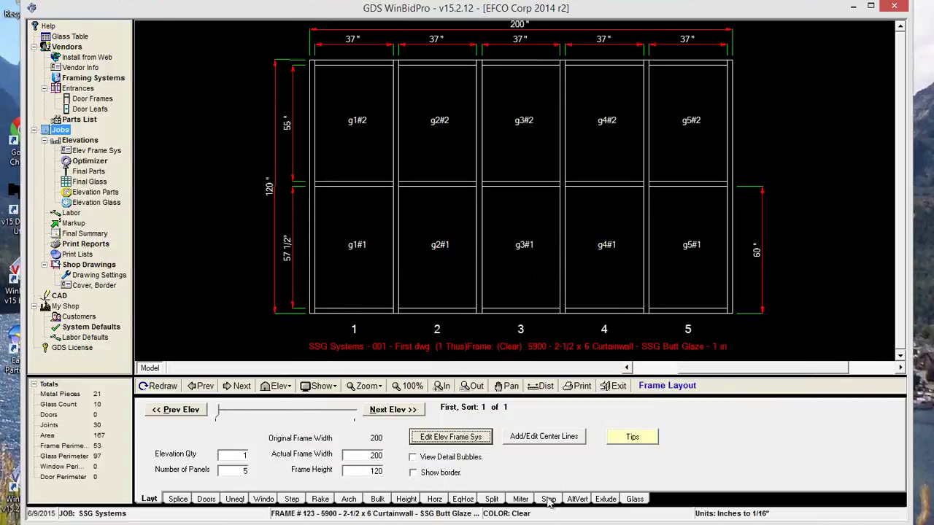
# - Replace the 60" horizontal with Hoz 1 horizontals at heights of 32" and 70" for all panels
pyautogui.click(434, 500)
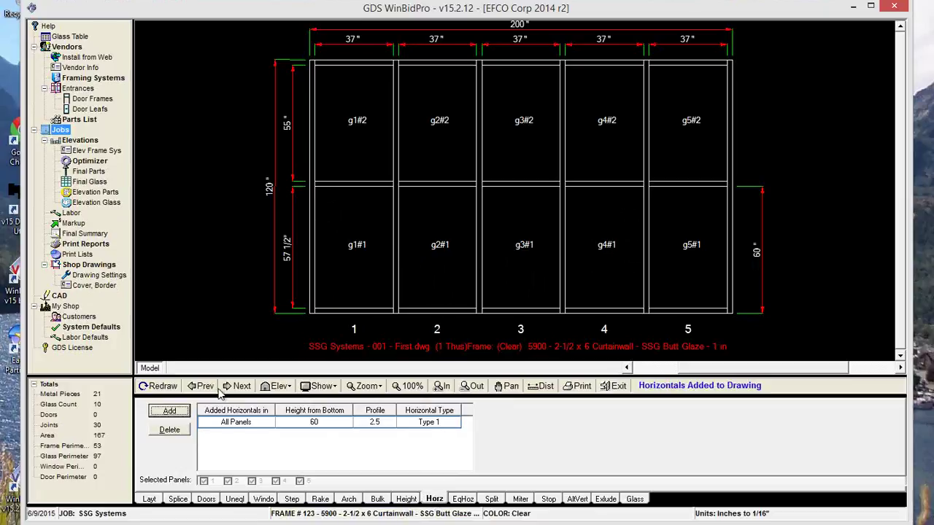
pyautogui.click(187, 433)
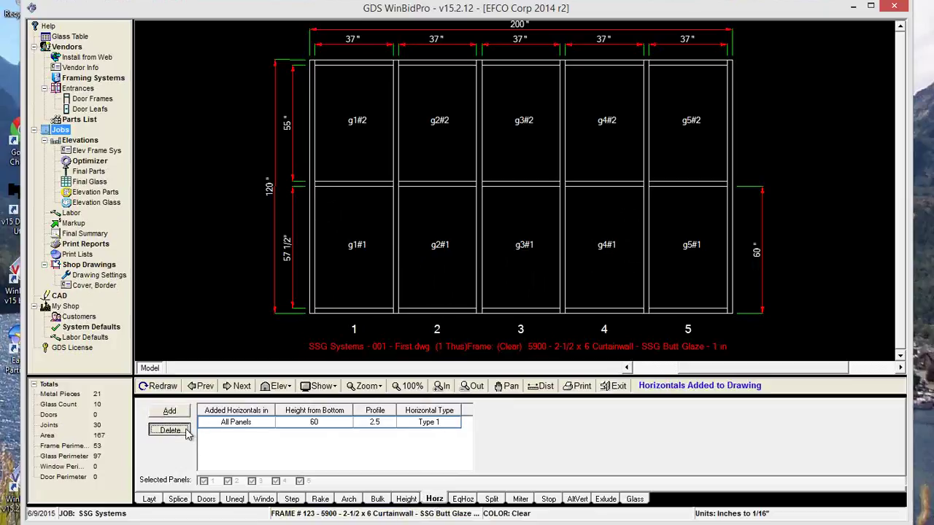
pyautogui.click(171, 412)
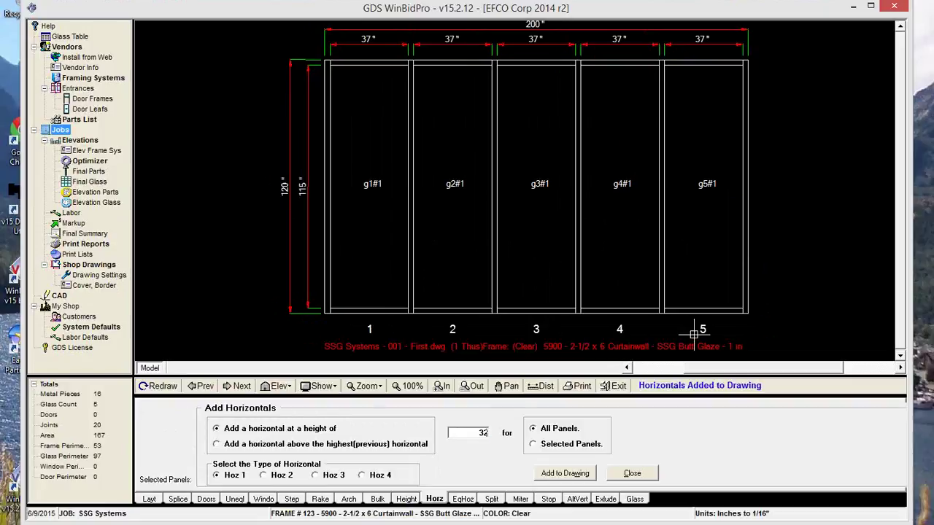
pyautogui.press('Return')
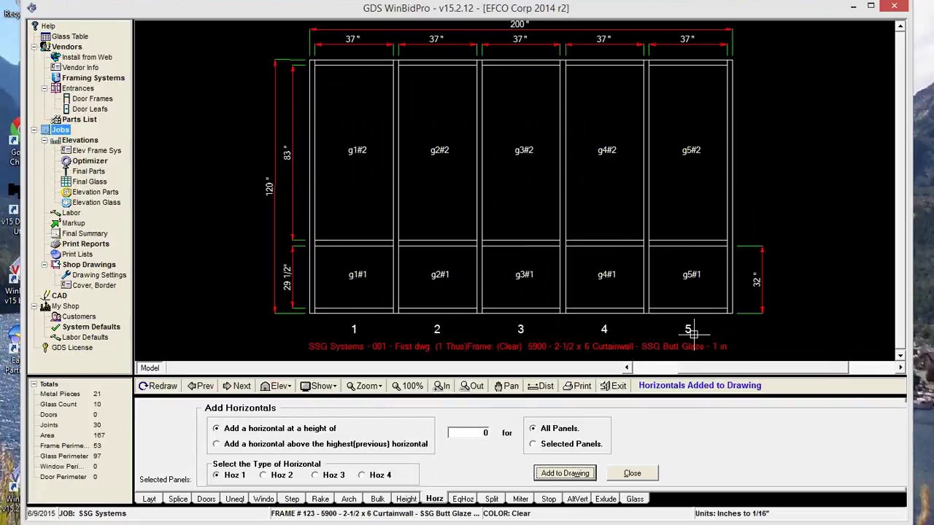
pyautogui.click(478, 430)
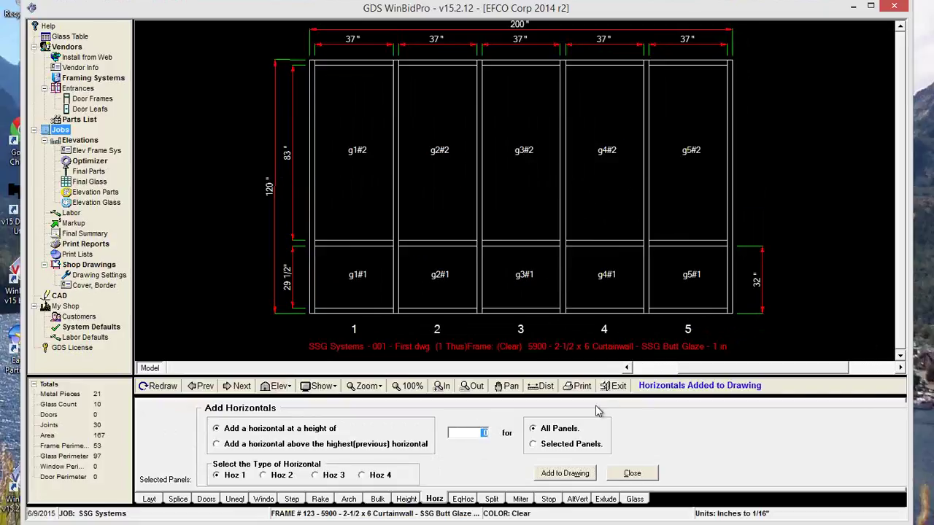
pyautogui.click(564, 474)
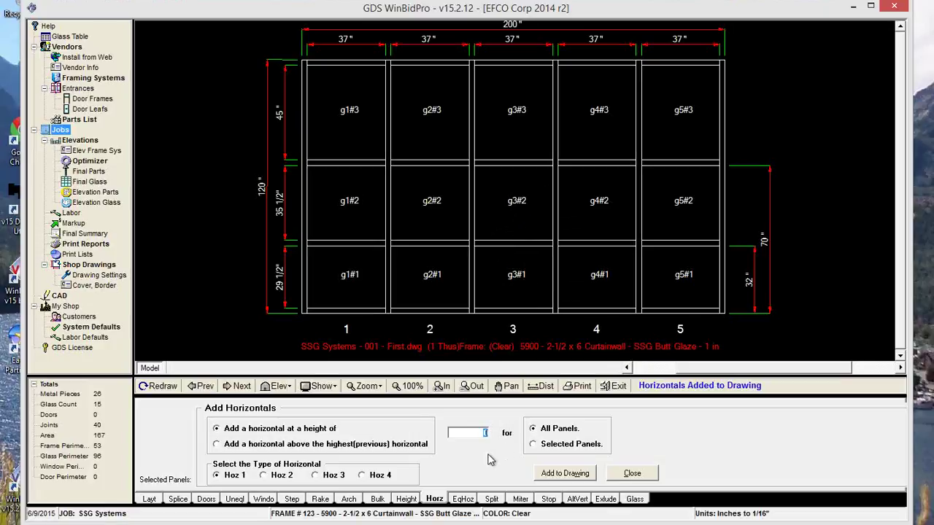
# - View the head and horizontal CAD details from the stock length material of the elevation's framing system
pyautogui.click(150, 501)
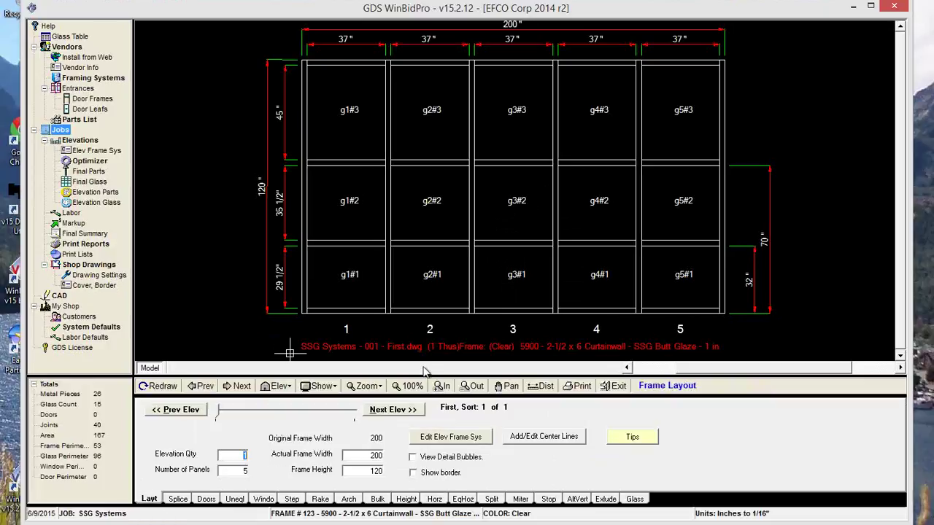
pyautogui.click(448, 438)
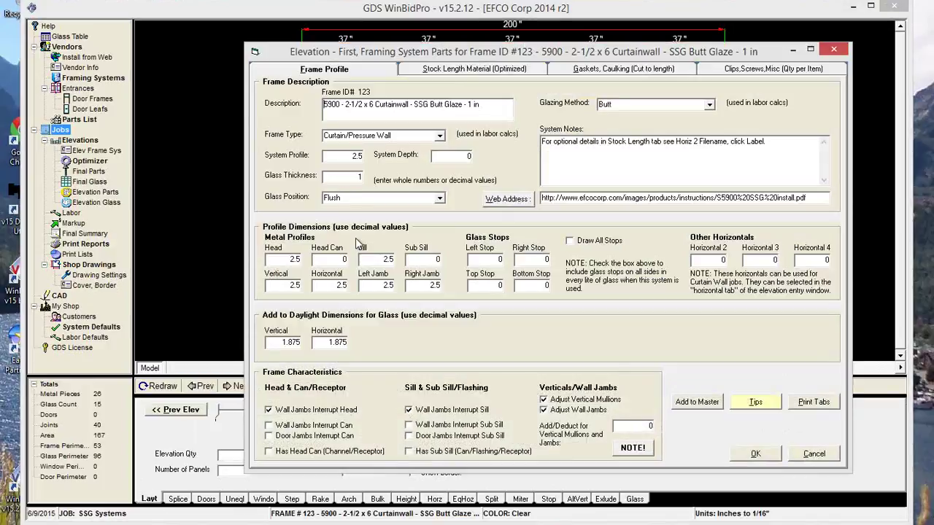
pyautogui.click(443, 71)
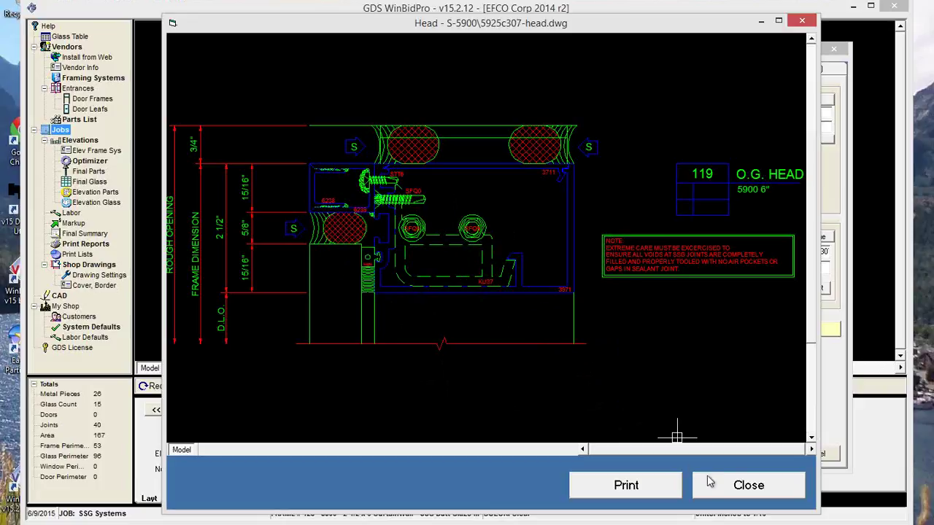
pyautogui.click(737, 487)
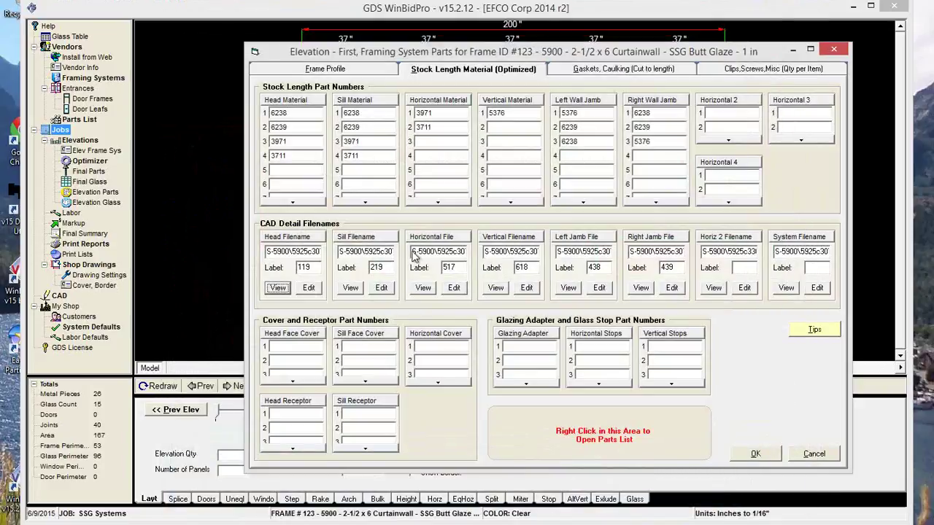
pyautogui.click(423, 289)
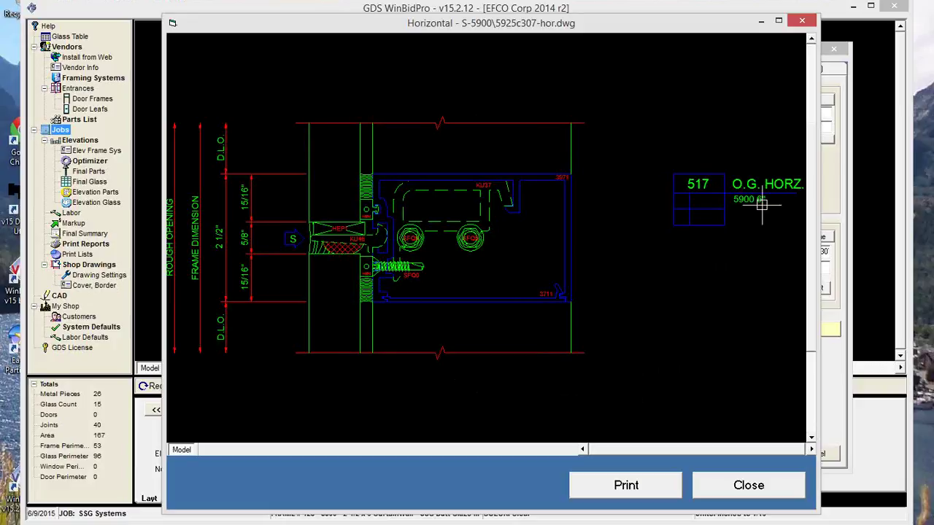
pyautogui.click(747, 486)
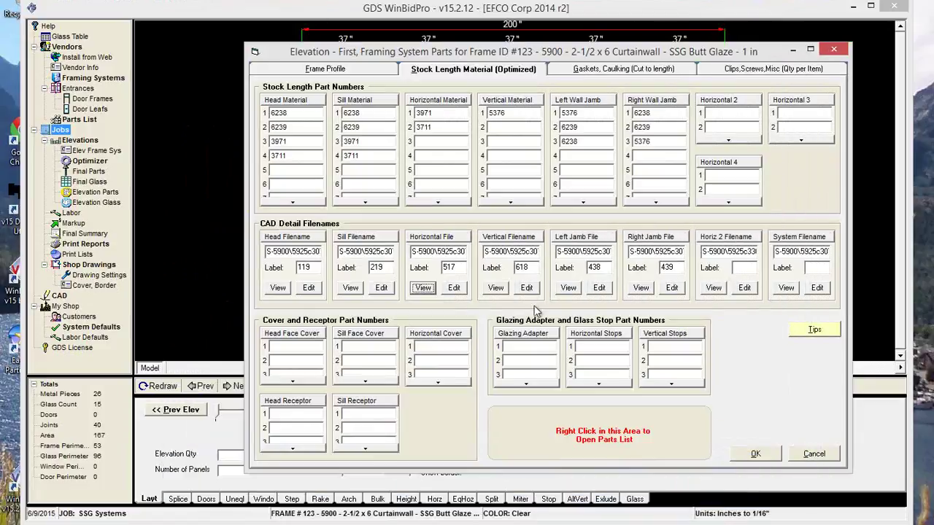
# - View the left jamb CAD detail and close the elevation's framing system parts
pyautogui.click(571, 288)
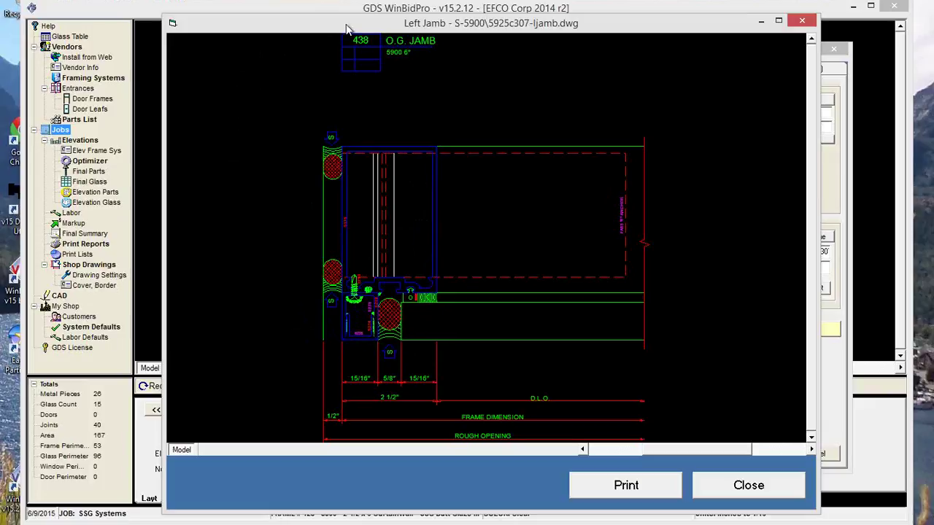
pyautogui.moveTo(348, 31)
pyautogui.mouseDown()
pyautogui.moveTo(534, 106)
pyautogui.moveTo(341, 41)
pyautogui.mouseUp()
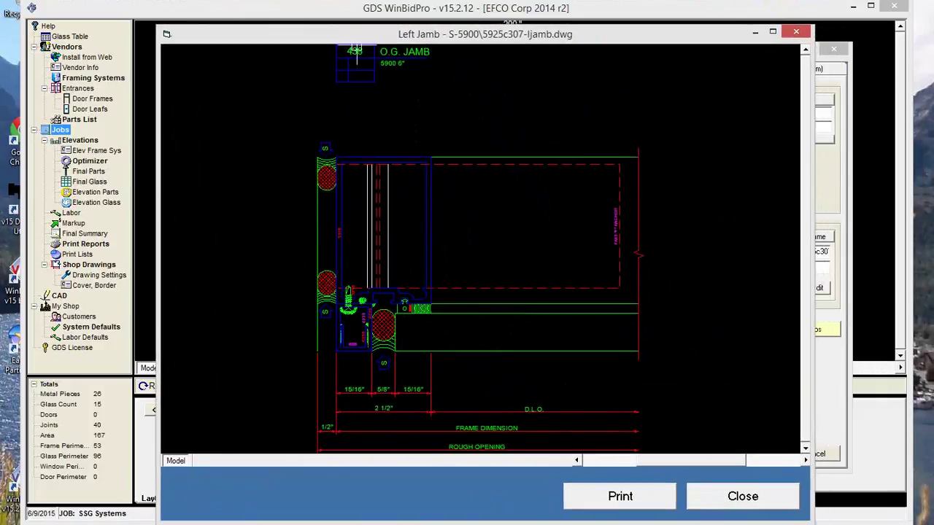
pyautogui.click(742, 497)
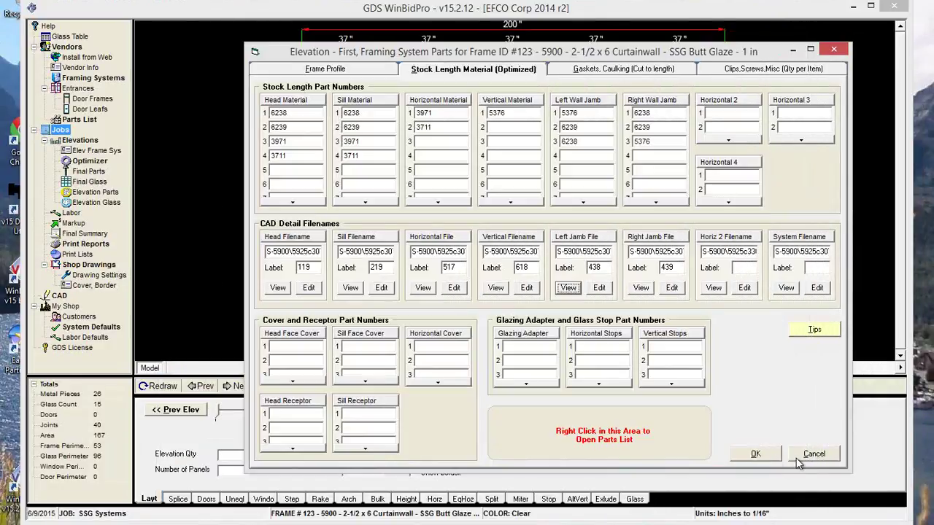
pyautogui.click(764, 456)
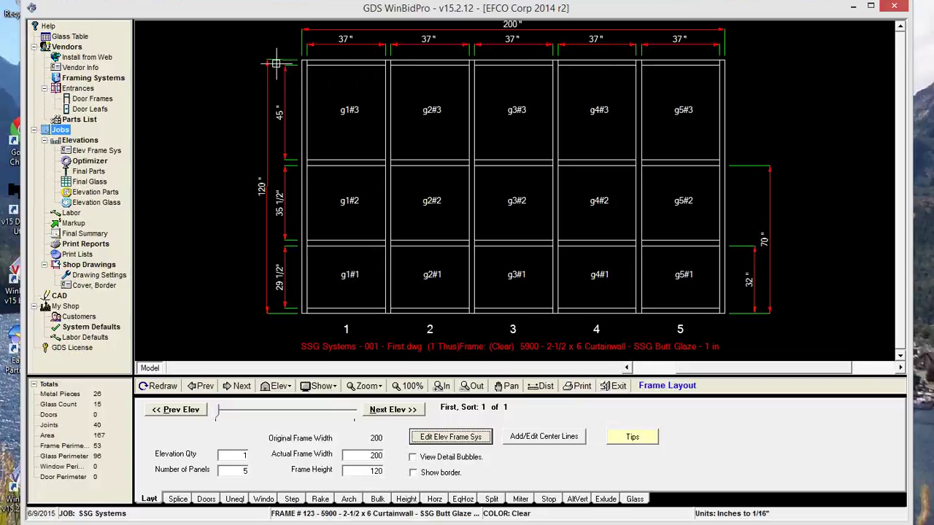
# - Set the elevation's metal profiles to 2 for head and sill, and 0.5 for head can and sub sill
pyautogui.click(435, 438)
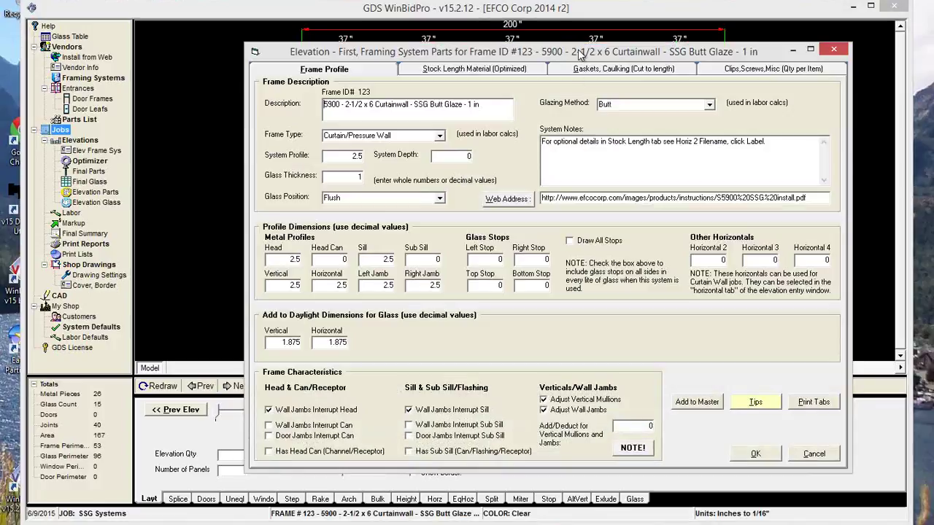
pyautogui.moveTo(580, 55); pyautogui.dragTo(542, 99)
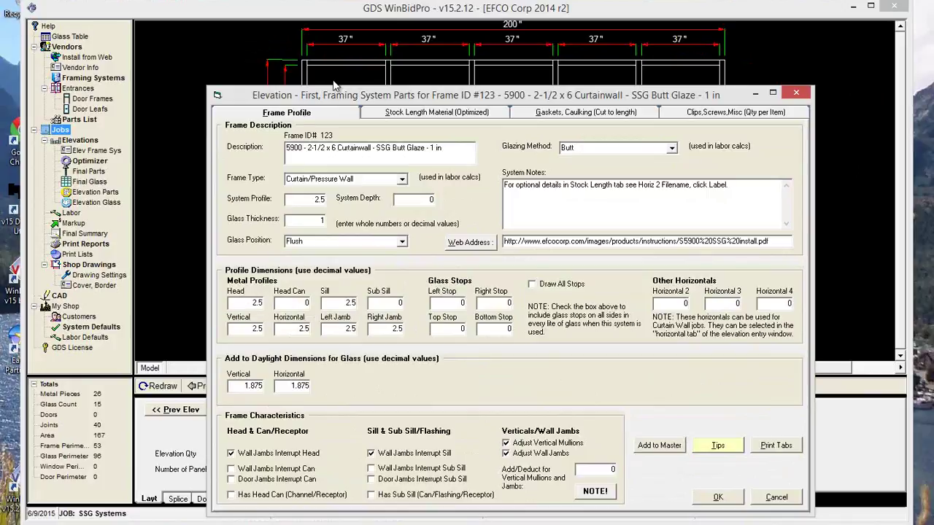
pyautogui.click(251, 303)
pyautogui.write('2')
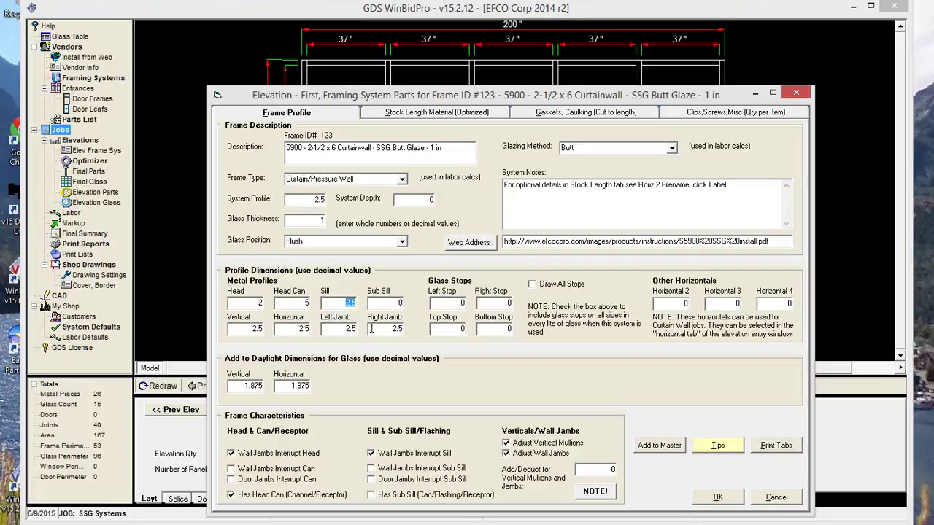
pyautogui.write('4')
pyautogui.write('0.5')
pyautogui.write('0.5')
pyautogui.click(718, 498)
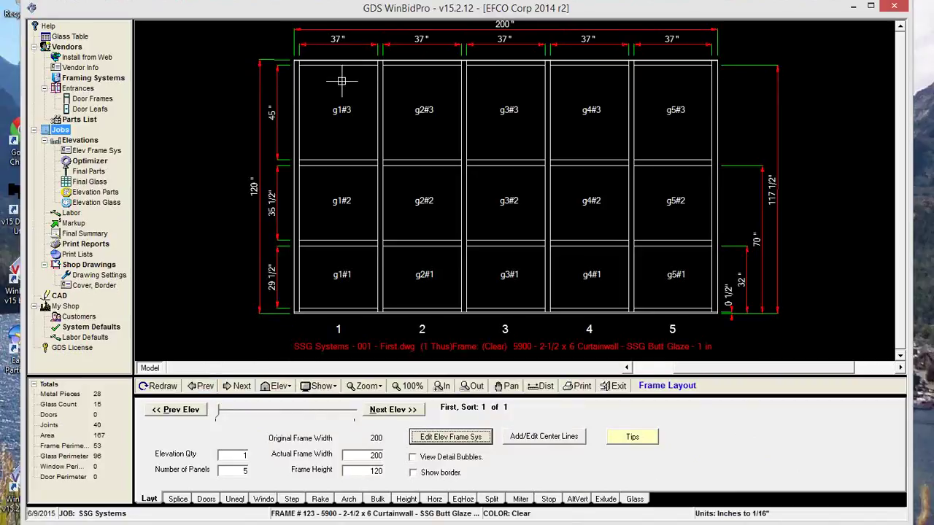
# - Change the elevation's metal profiles to 1.75 for head and sill, and 0.75 for head can and sub sill
pyautogui.scroll(1, 330, 75)
pyautogui.scroll(1, 367, 37)
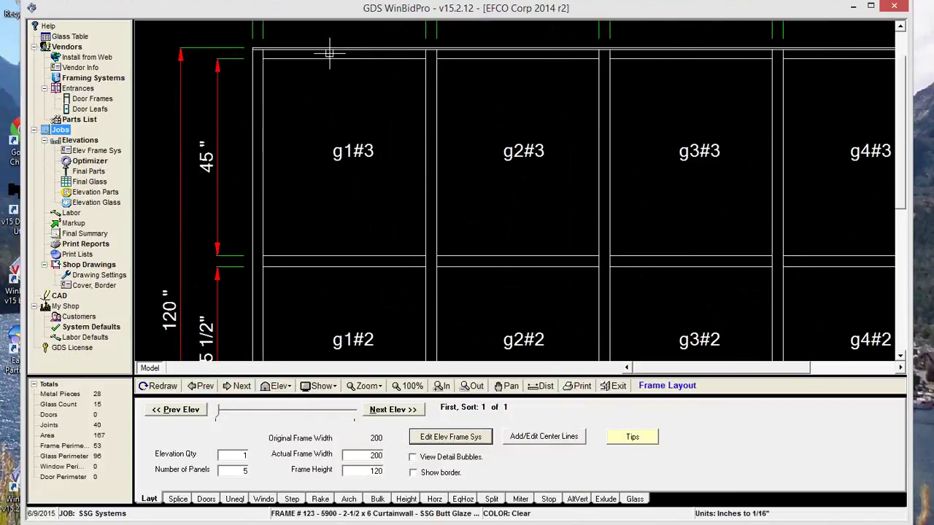
pyautogui.scroll(1, 329, 53)
pyautogui.scroll(2, 292, 64)
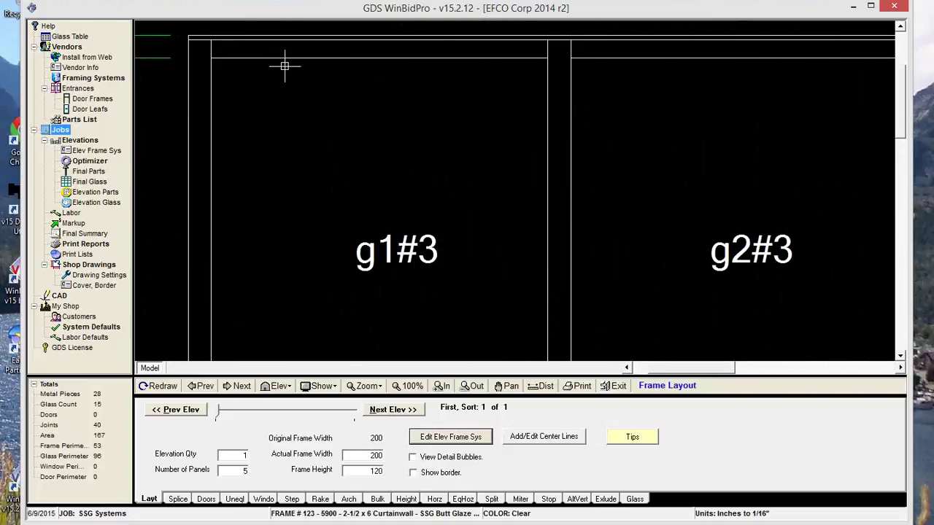
pyautogui.scroll(-6, 310, 35)
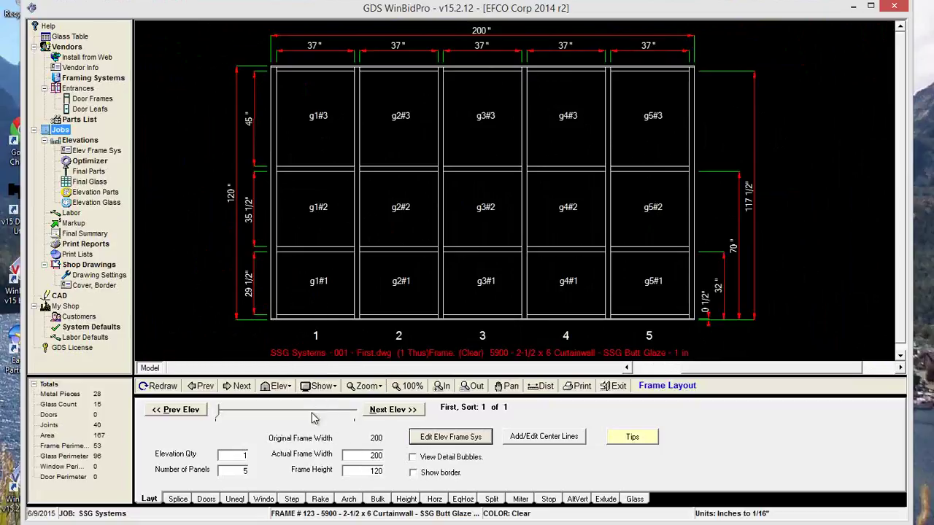
pyautogui.click(452, 437)
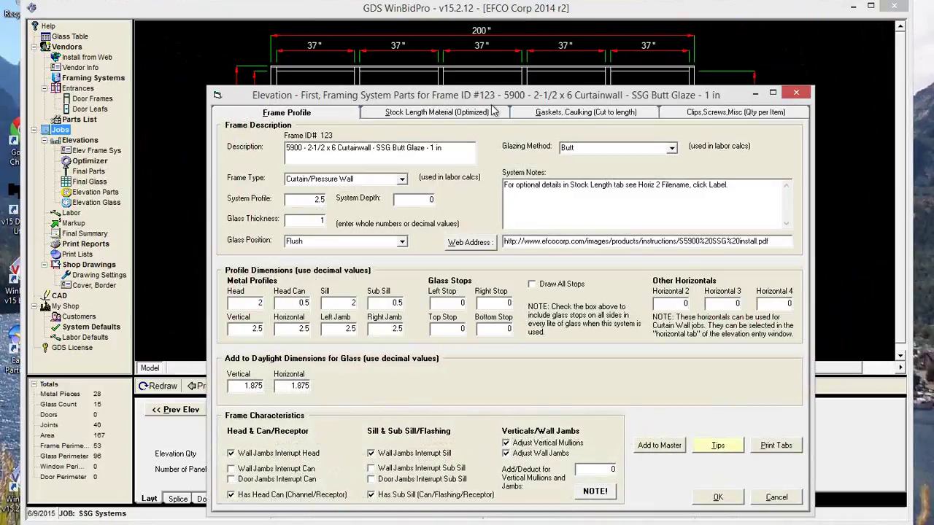
pyautogui.click(307, 307)
pyautogui.write('7')
pyautogui.doubleClick(261, 305)
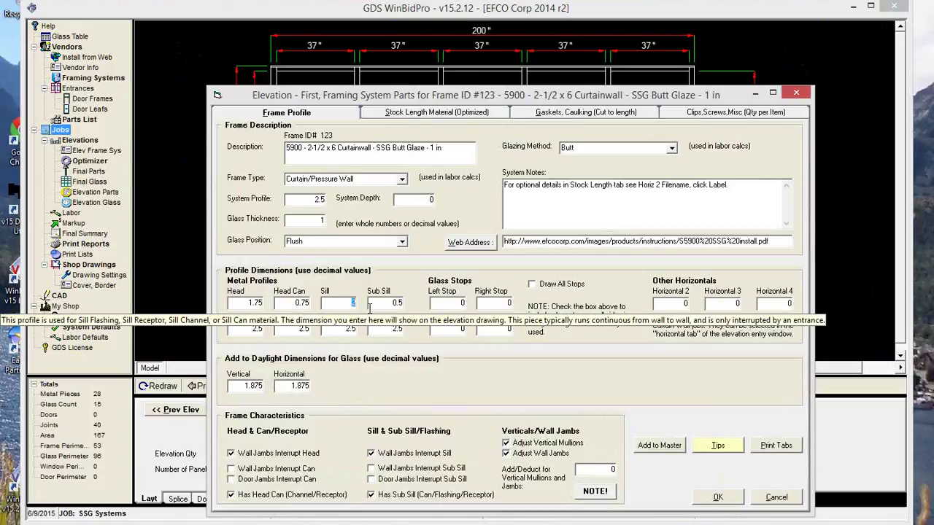
pyautogui.write('1.75')
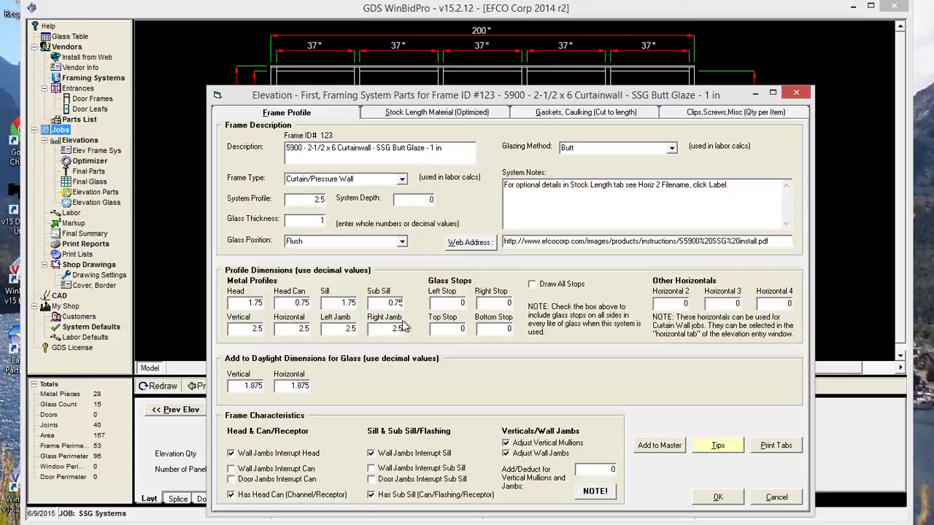
pyautogui.click(718, 497)
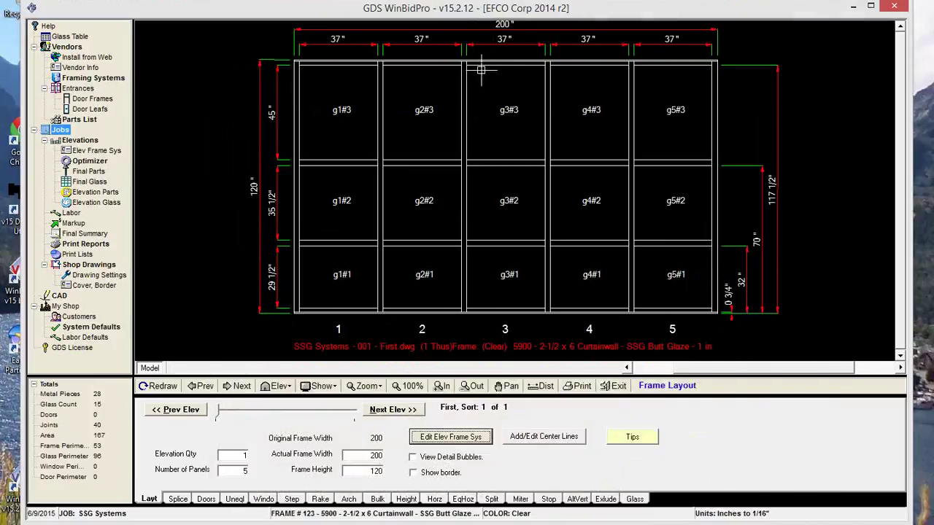
# - Redraw the elevation and examine the head and head can profiles along the top of the frame
pyautogui.click(162, 386)
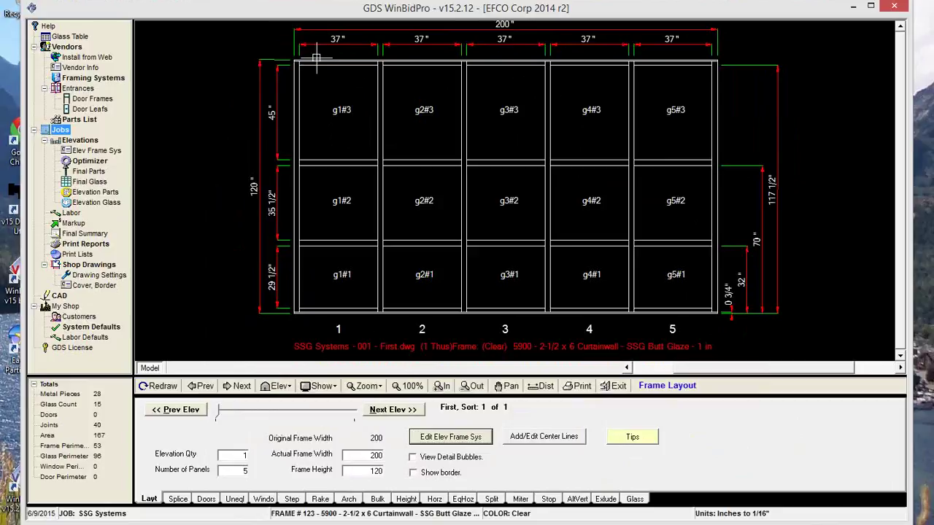
pyautogui.scroll(3, 319, 69)
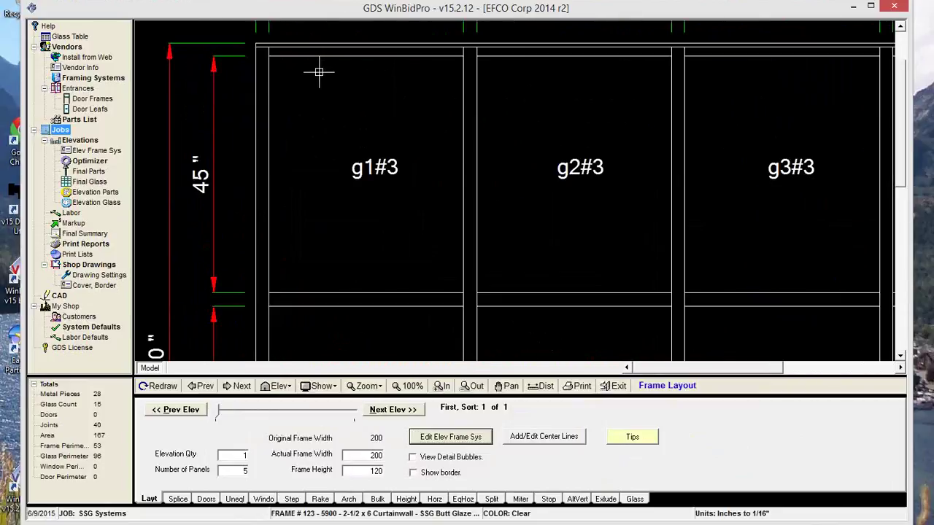
pyautogui.scroll(-1, 302, 69)
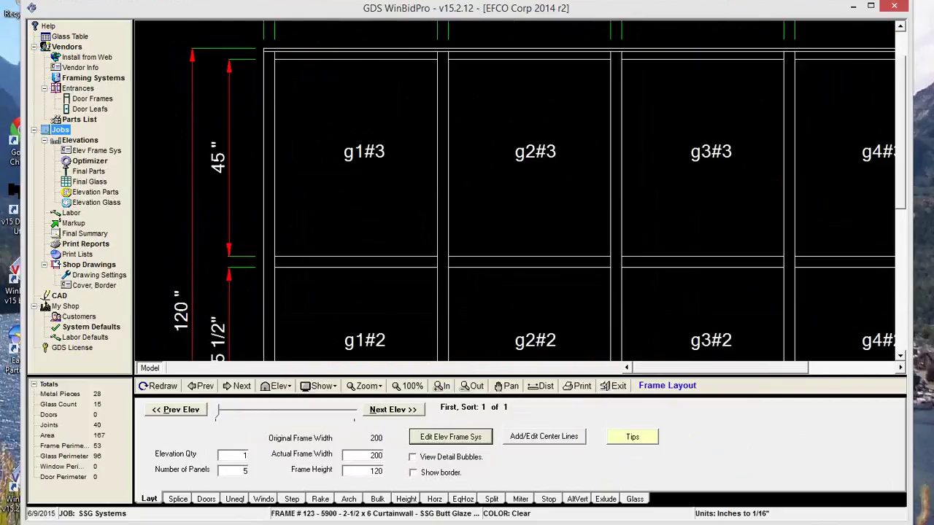
pyautogui.scroll(-2, 305, 76)
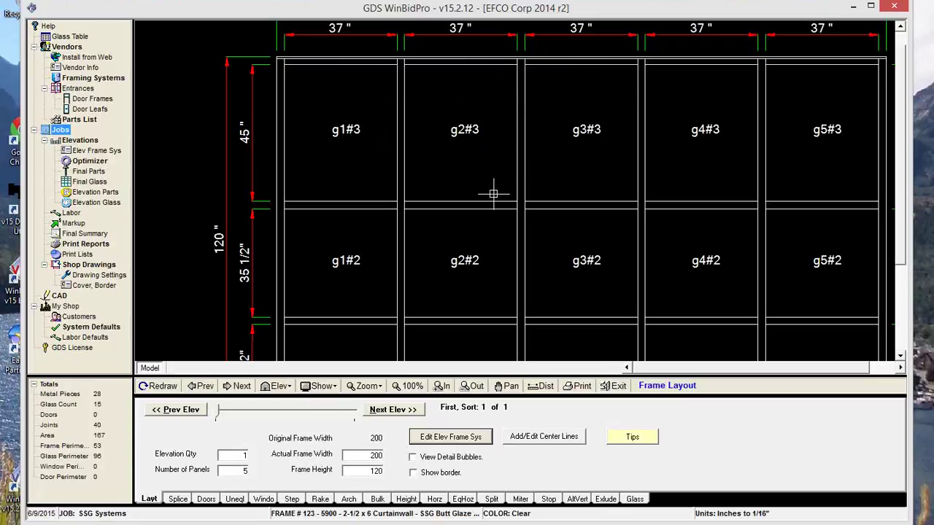
# - Open the elevation's framing system parts and view the CAD details of the horizontal and the vertical
pyautogui.scroll(-1, 425, 226)
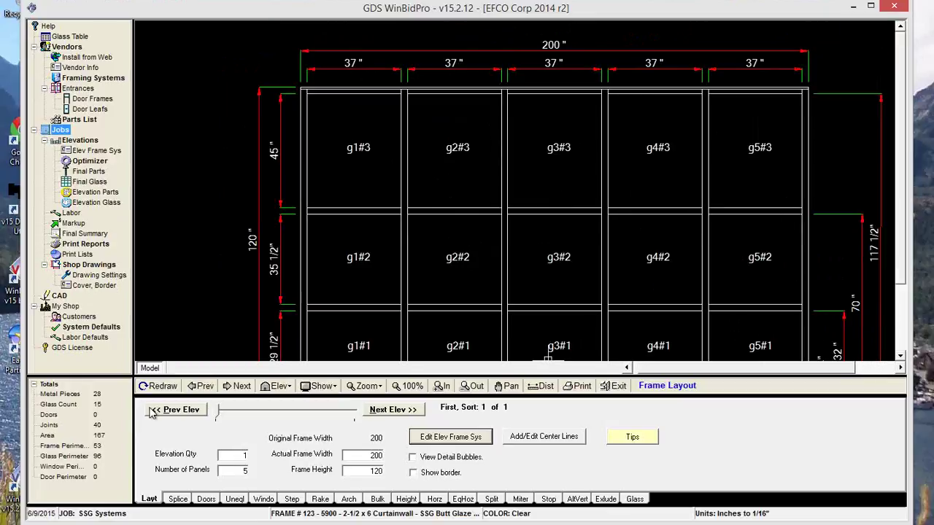
pyautogui.click(166, 394)
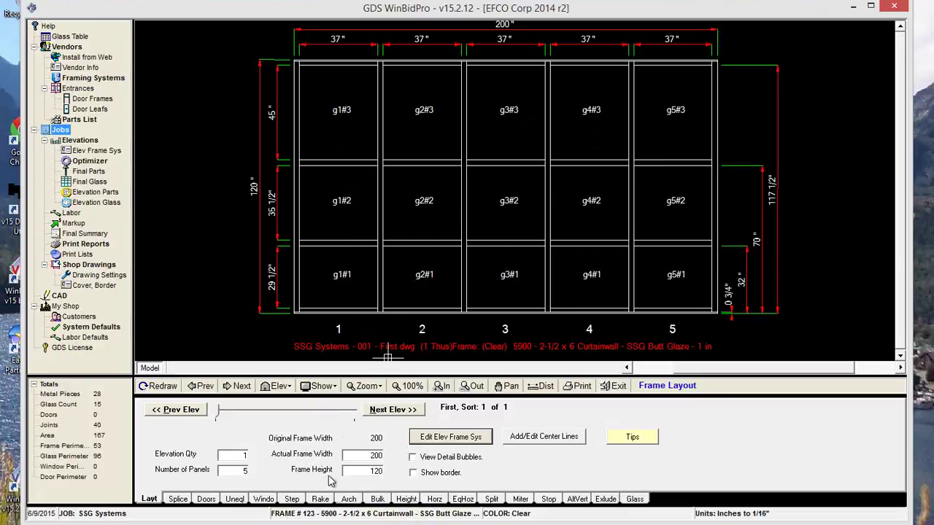
pyautogui.click(461, 437)
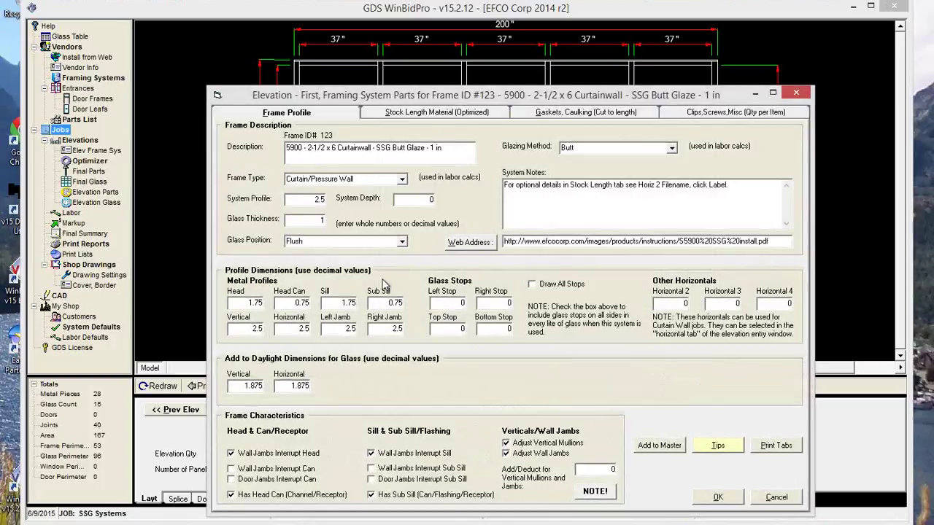
pyautogui.click(438, 114)
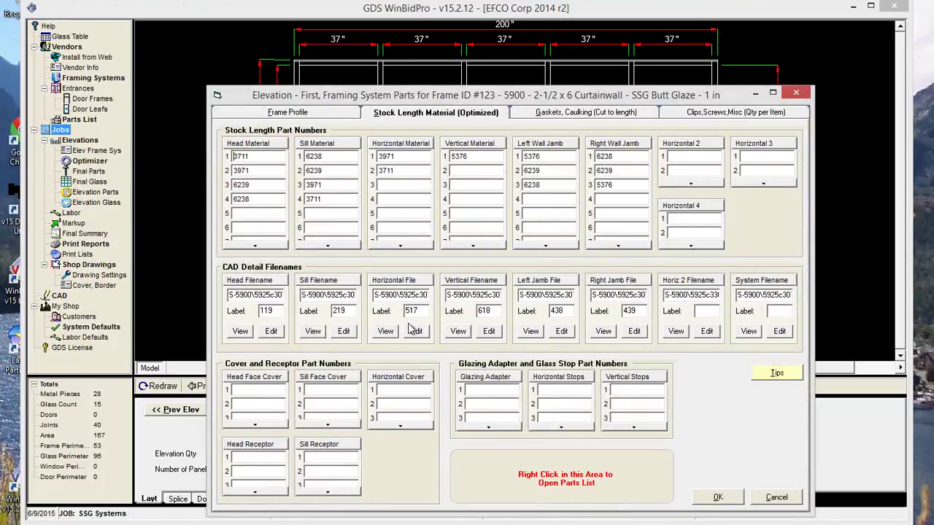
pyautogui.click(386, 333)
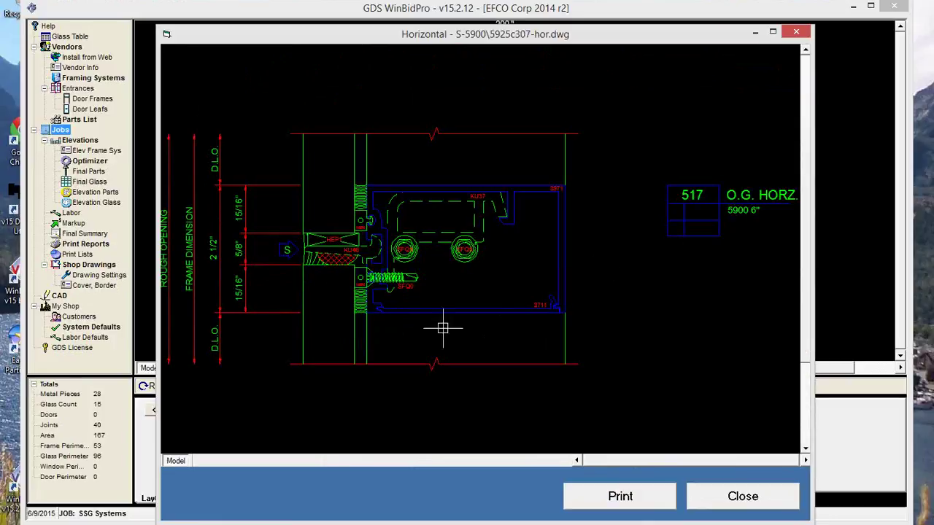
pyautogui.click(723, 503)
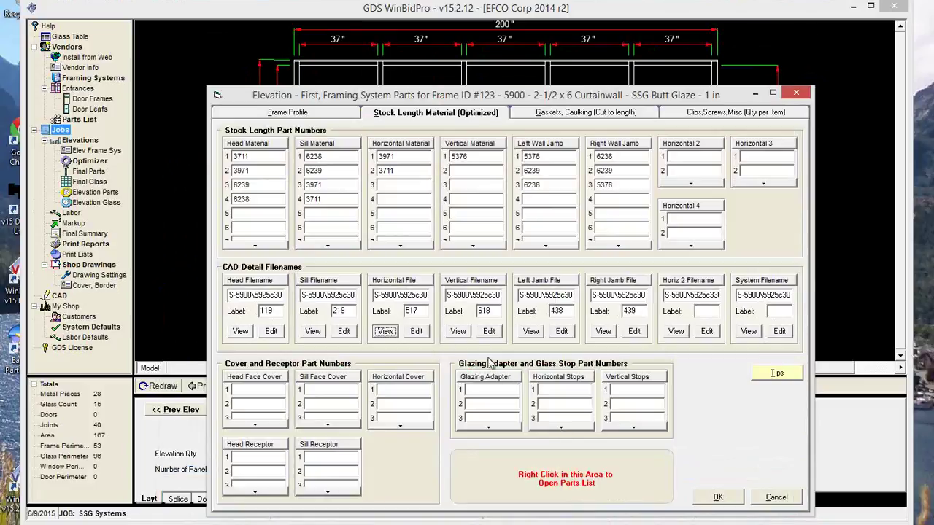
pyautogui.click(457, 331)
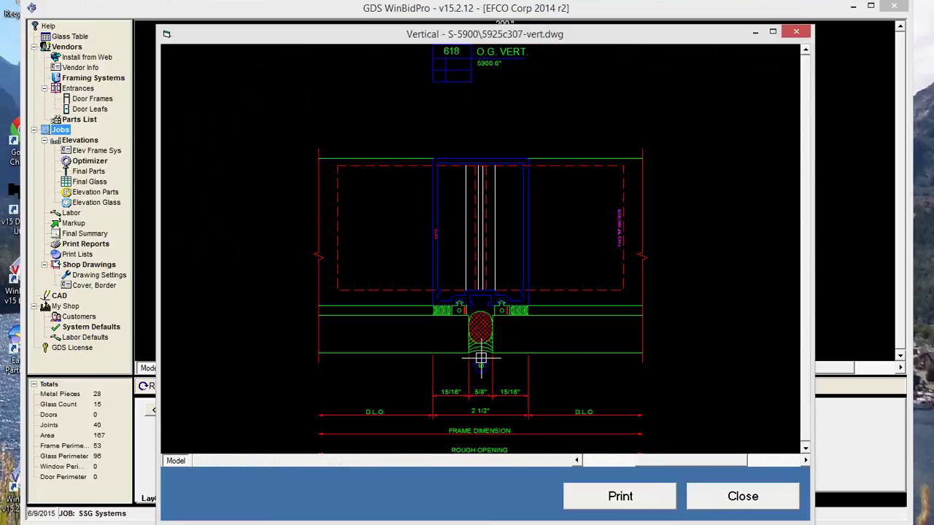
pyautogui.click(749, 501)
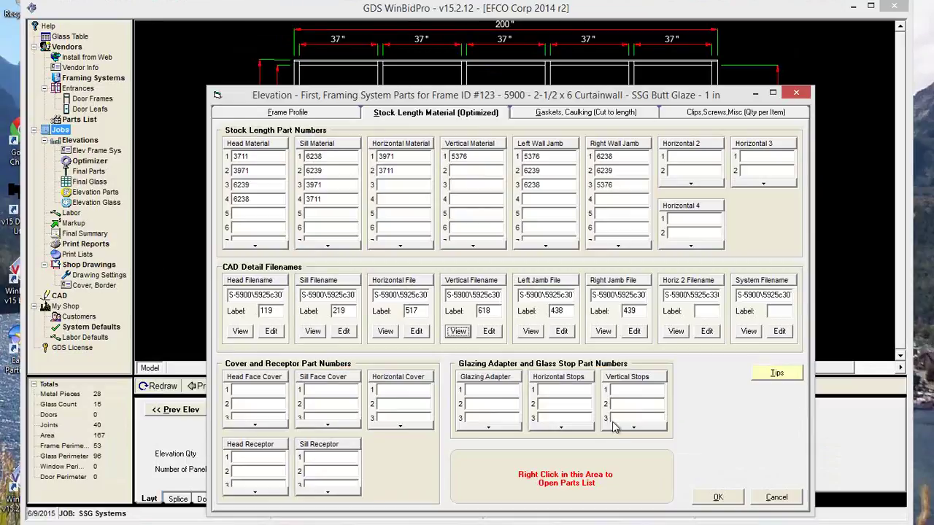
# - Set the elevation's vertical and horizontal metal profiles to 0.625 and redraw the elevation
pyautogui.click(329, 114)
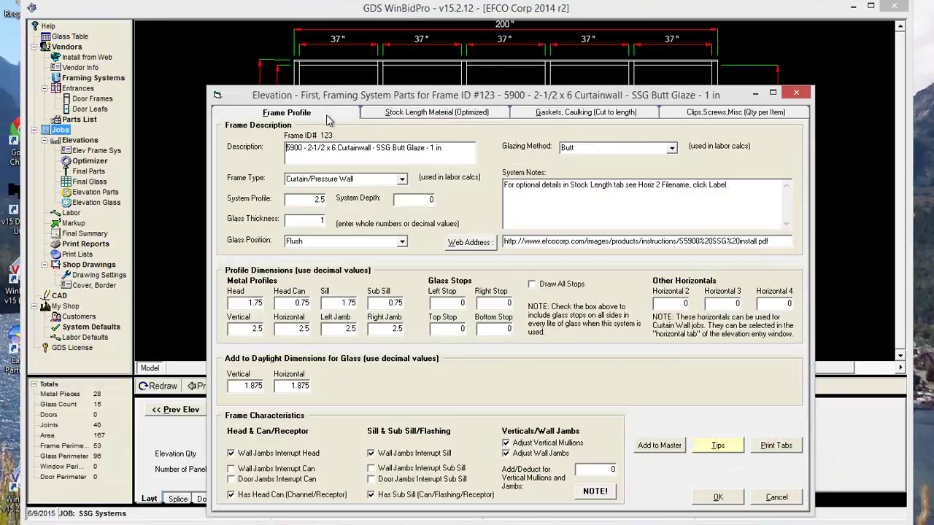
pyautogui.click(259, 334)
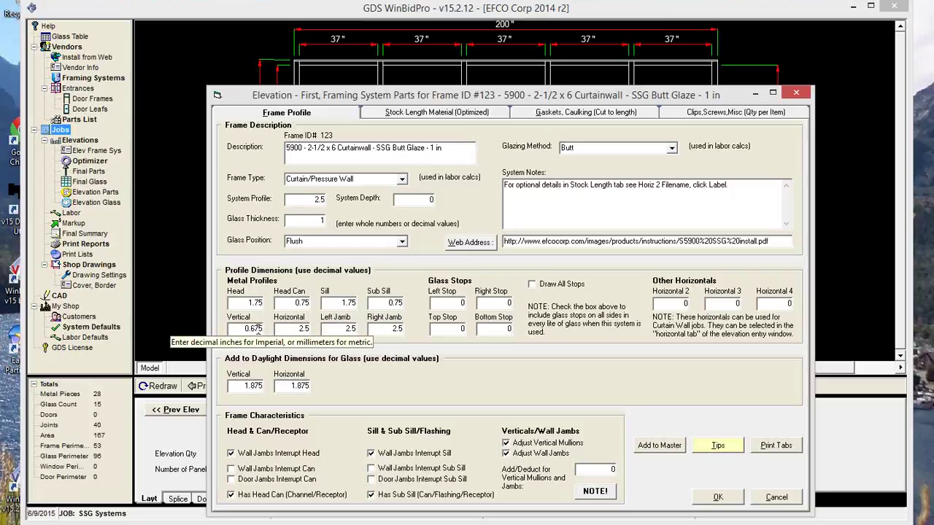
pyautogui.click(258, 329)
pyautogui.press('BackSpace')
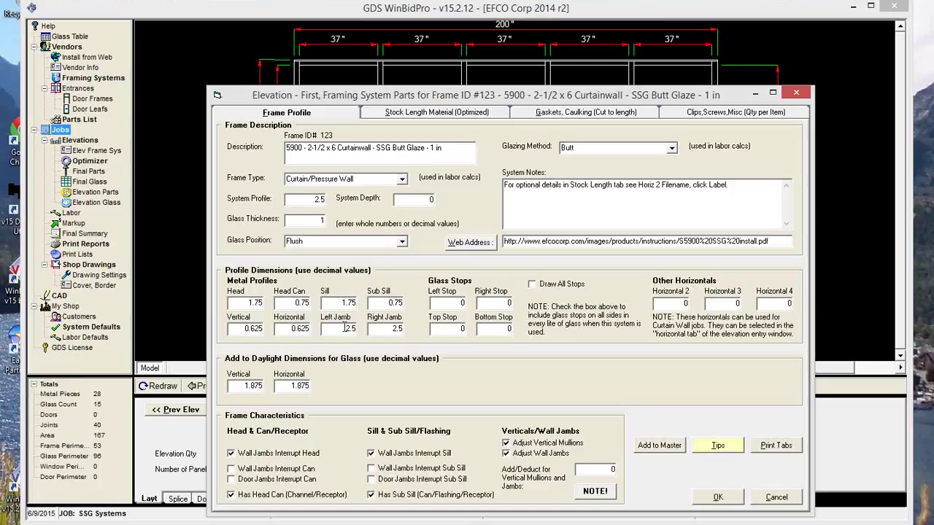
pyautogui.click(346, 327)
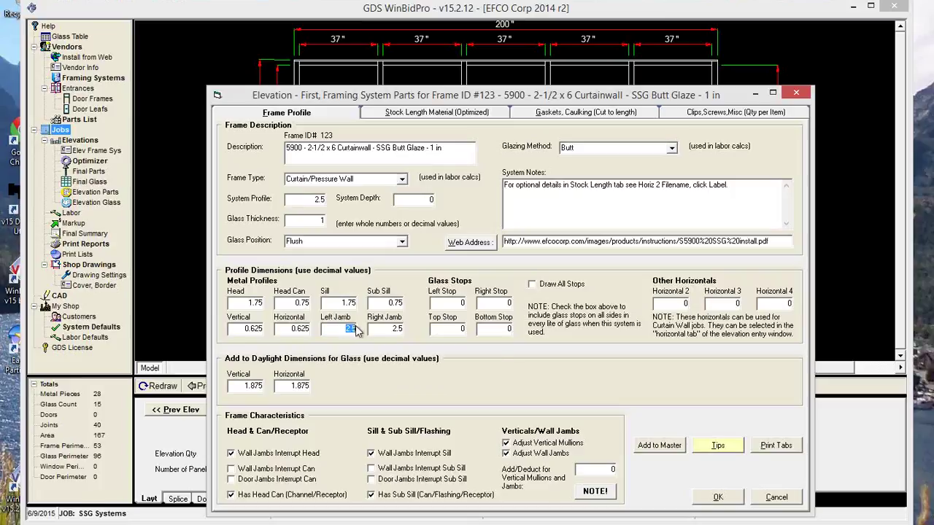
pyautogui.click(718, 498)
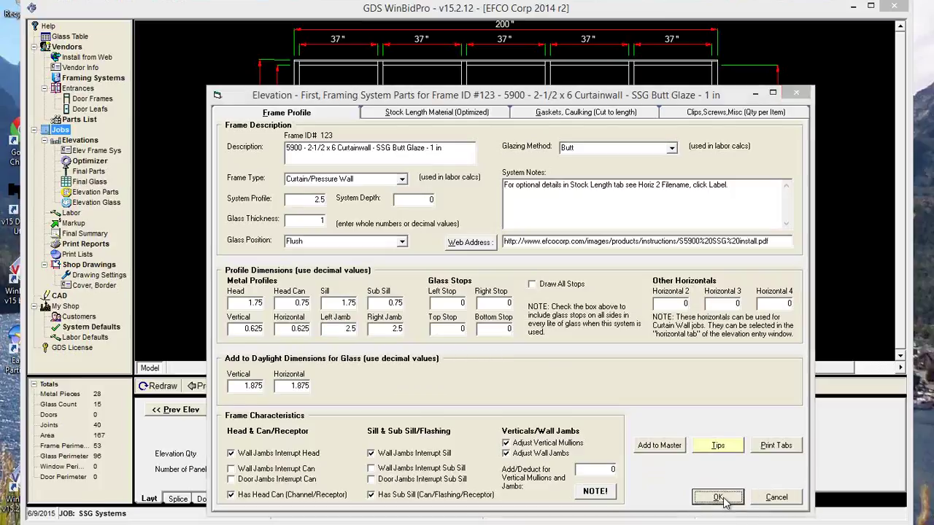
pyautogui.click(161, 386)
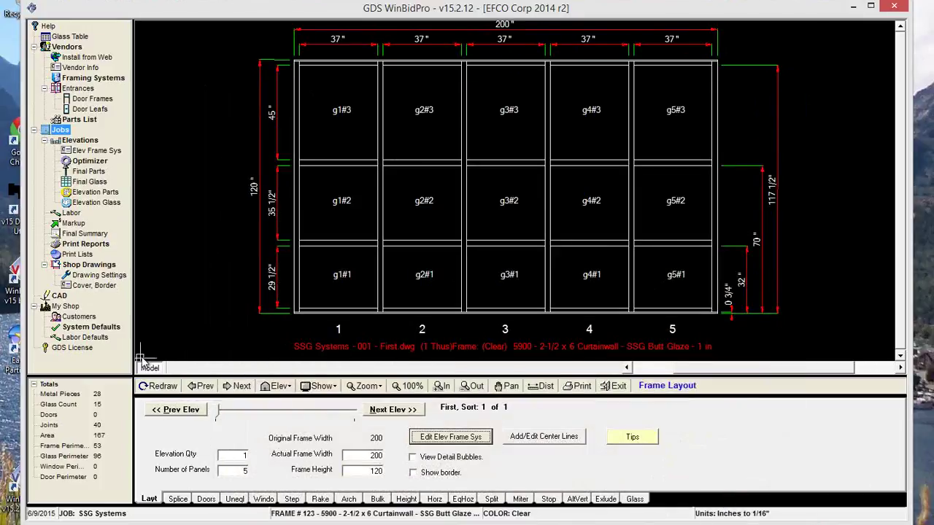
pyautogui.click(162, 387)
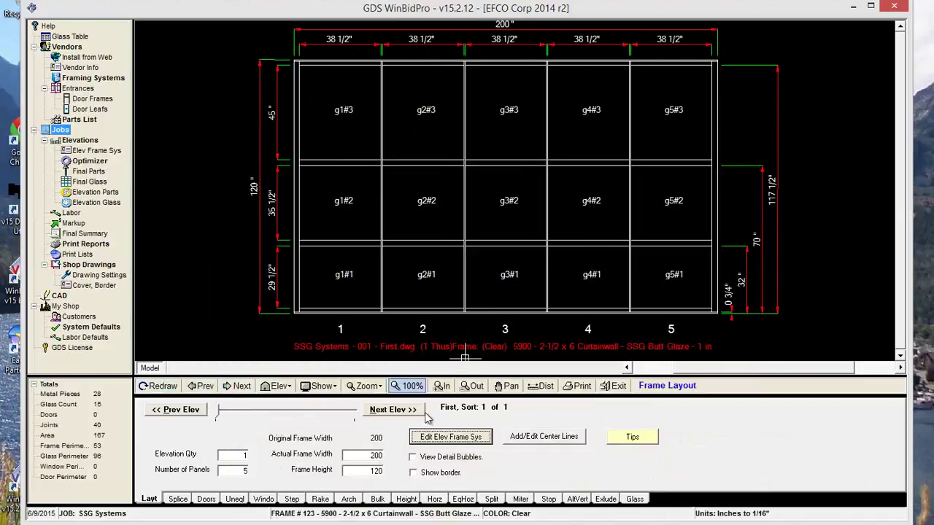
# - Check the metal profile dimensions in the elevation's framing system parts and redraw the elevation again
pyautogui.doubleClick(308, 364)
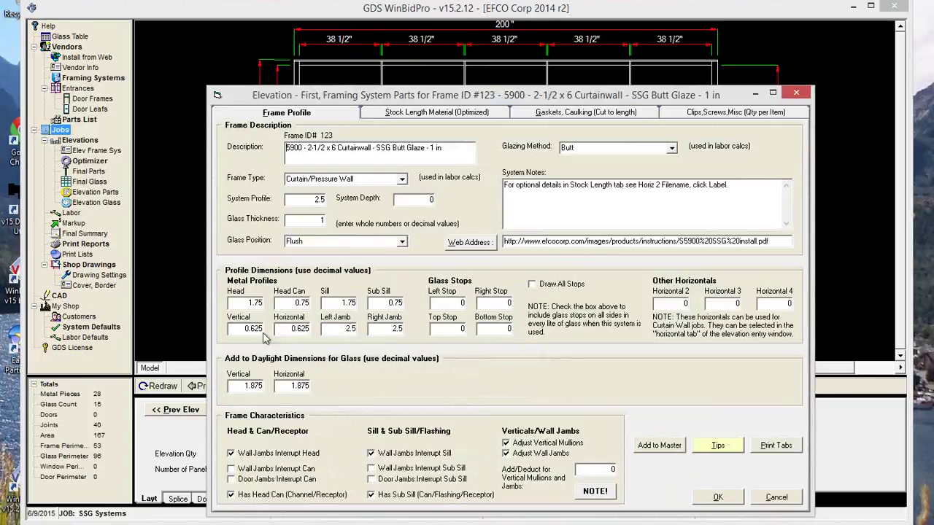
pyautogui.click(707, 496)
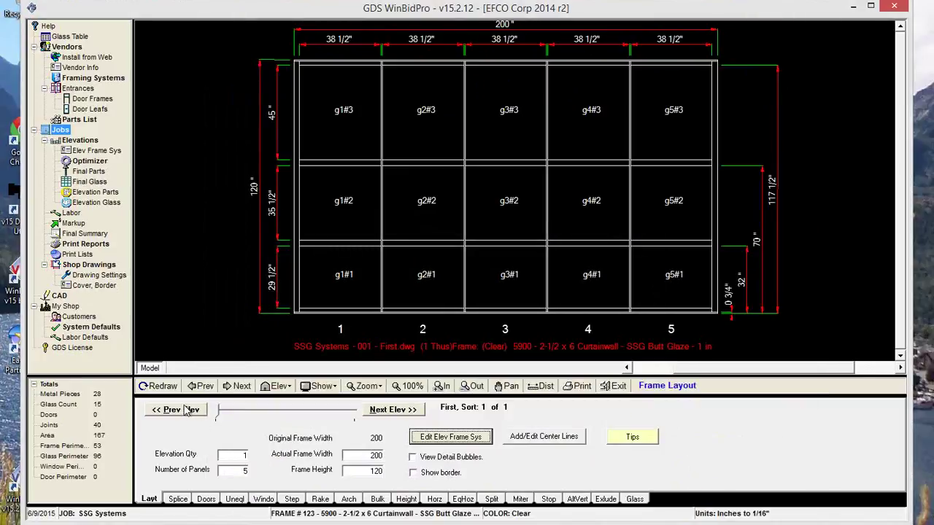
pyautogui.click(158, 386)
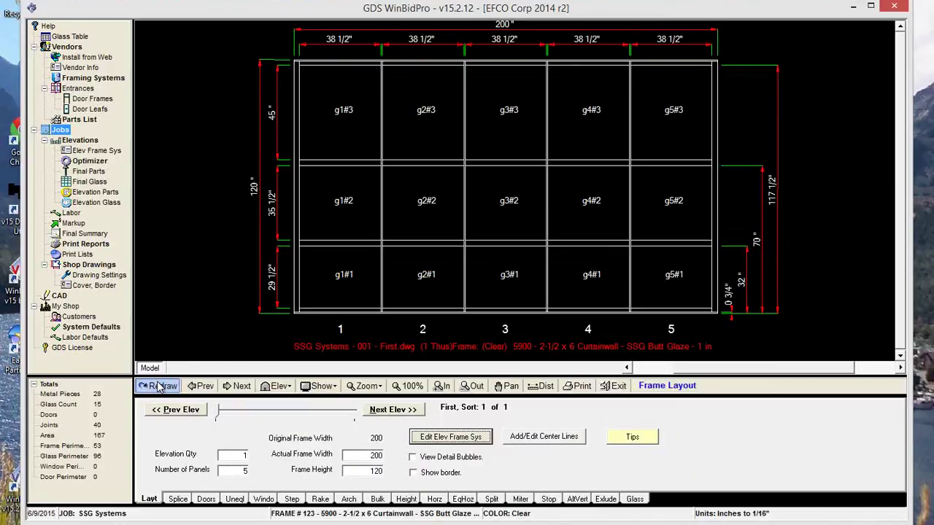
pyautogui.click(161, 386)
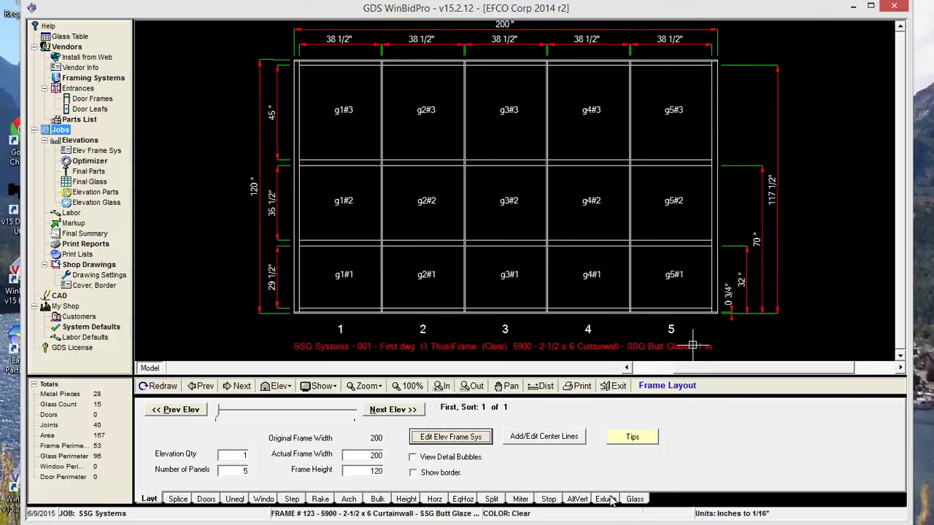
# - Delete the added horizontal at height 32 and set the profile of the horizontal at height 70 to .625
pyautogui.click(436, 499)
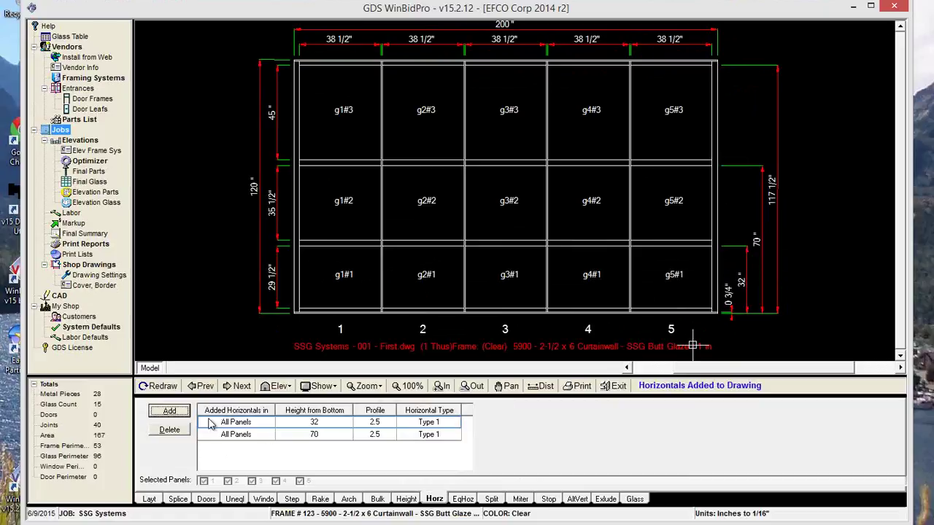
pyautogui.click(182, 433)
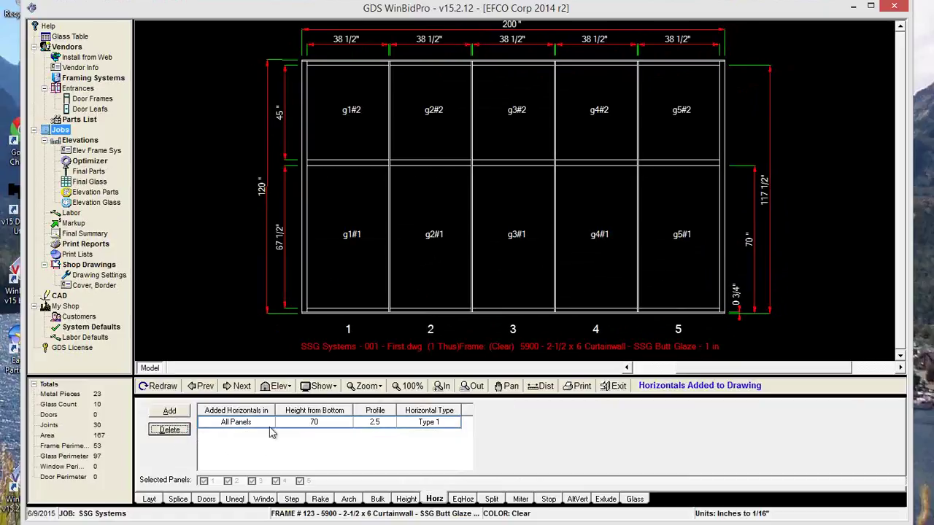
pyautogui.click(375, 423)
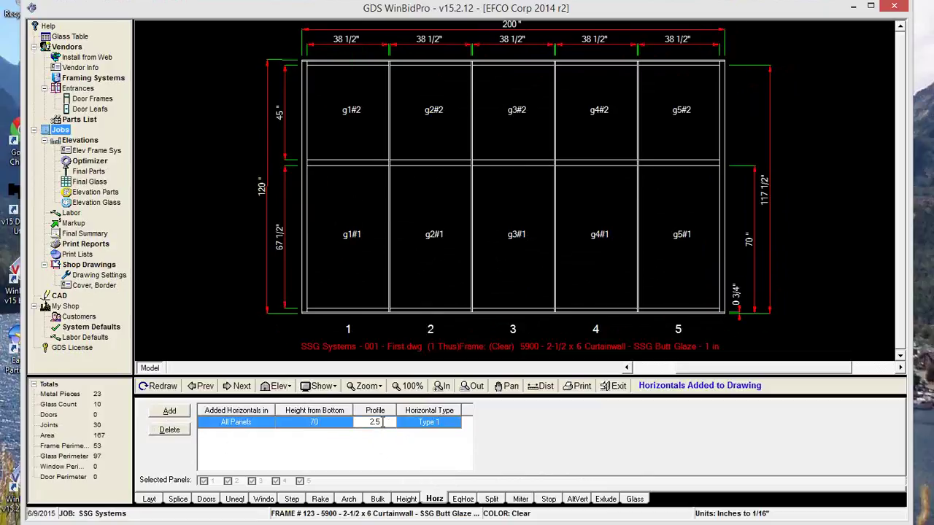
pyautogui.write('.625')
pyautogui.click(313, 467)
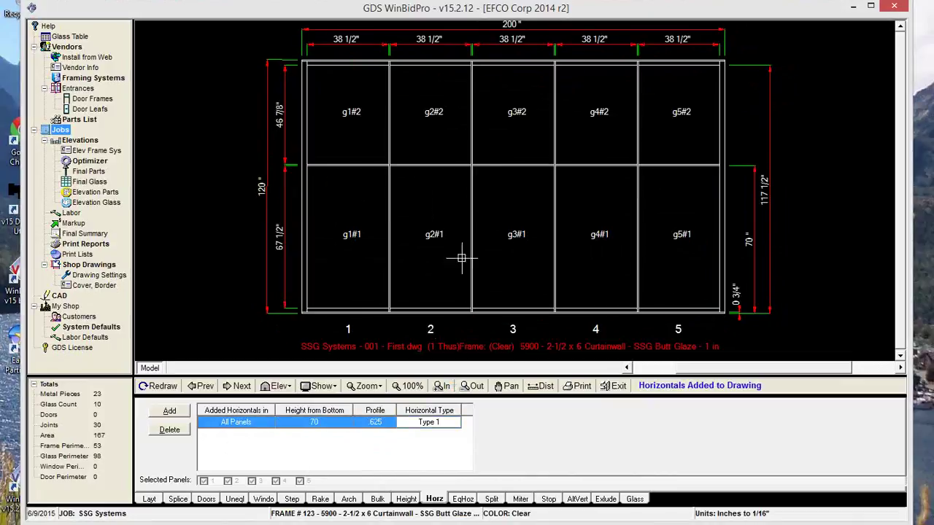
# - Add a Hoz 1 horizontal at a height of 32 for all panels
pyautogui.click(174, 413)
pyautogui.write('3')
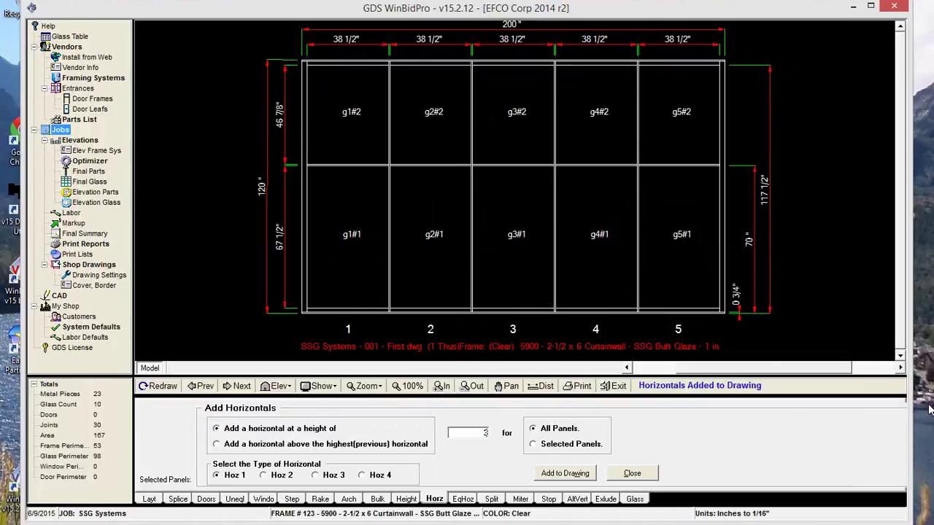
pyautogui.write('2')
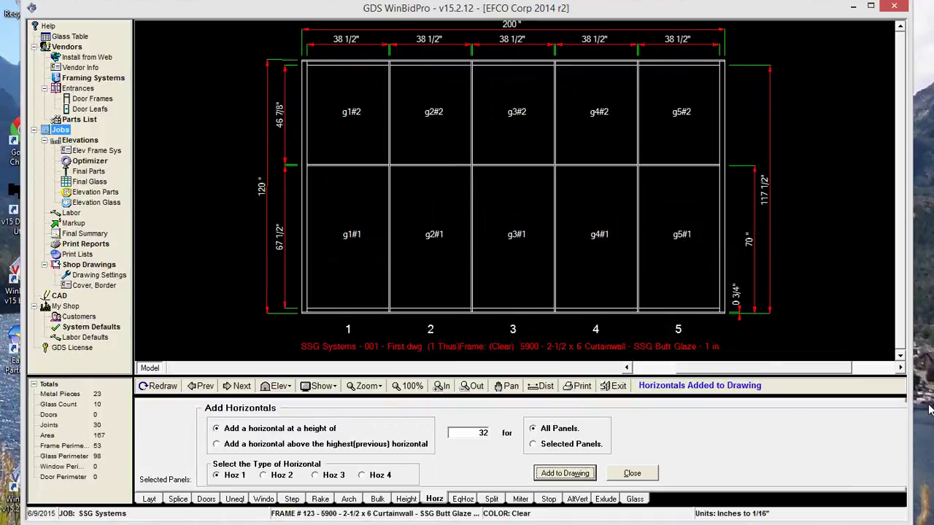
pyautogui.click(576, 474)
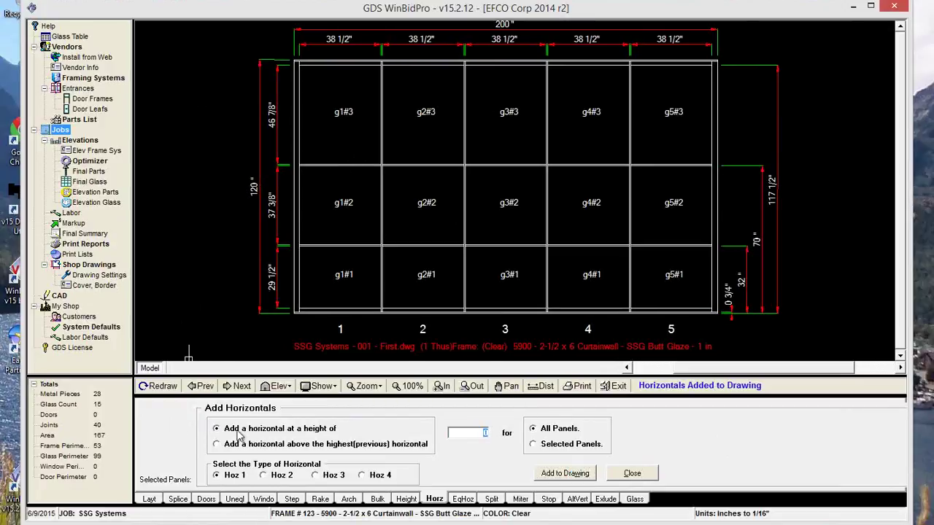
pyautogui.click(648, 476)
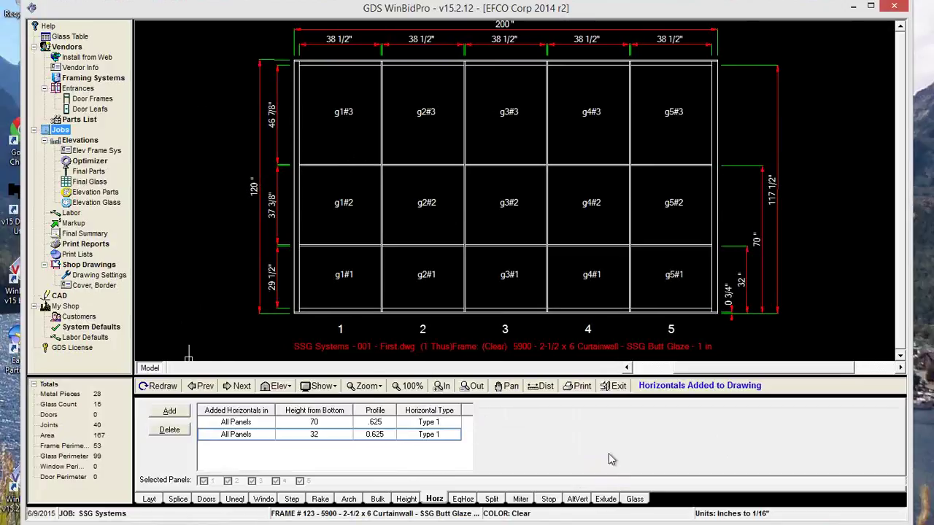
# - Enter SILICONE as the first Horizontal 2 stock length part in the elevation's framing system parts
pyautogui.click(152, 500)
pyautogui.click(478, 440)
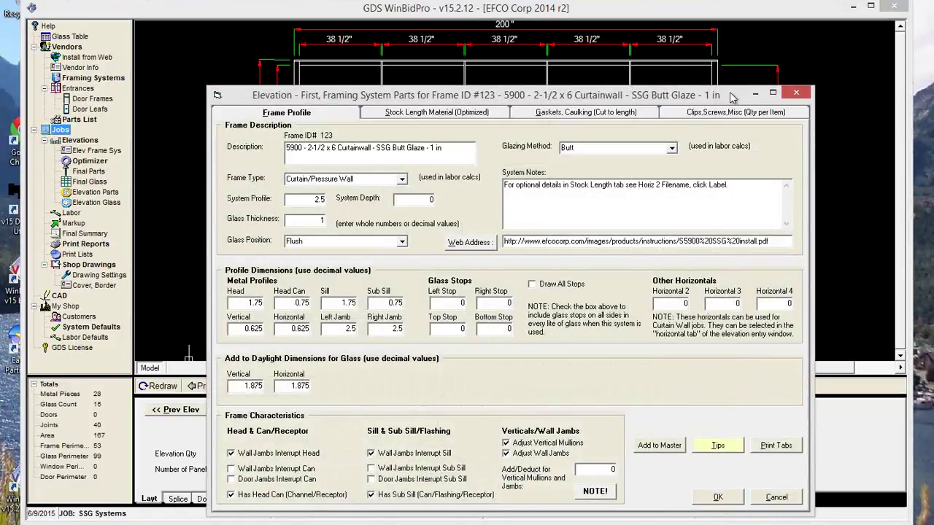
pyautogui.click(463, 115)
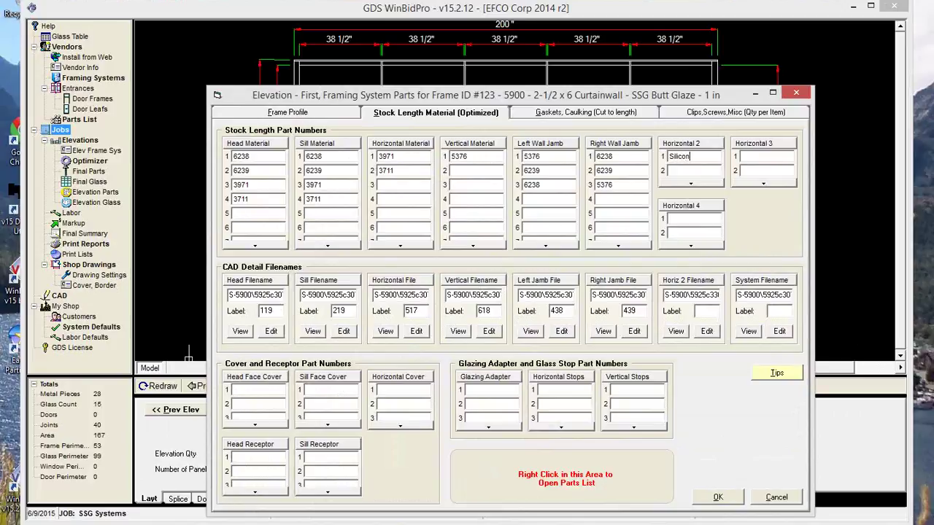
pyautogui.click(770, 171)
pyautogui.press('Return')
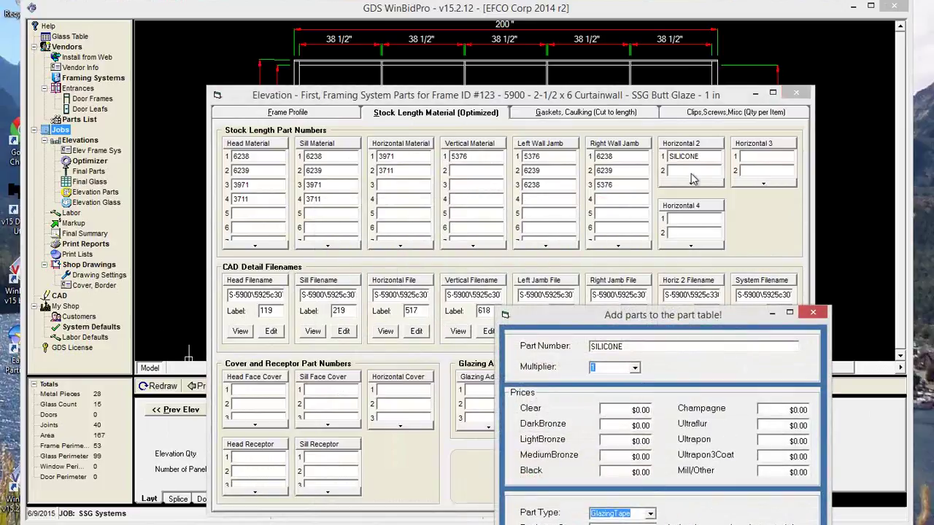
pyautogui.moveTo(649, 319); pyautogui.dragTo(522, 181)
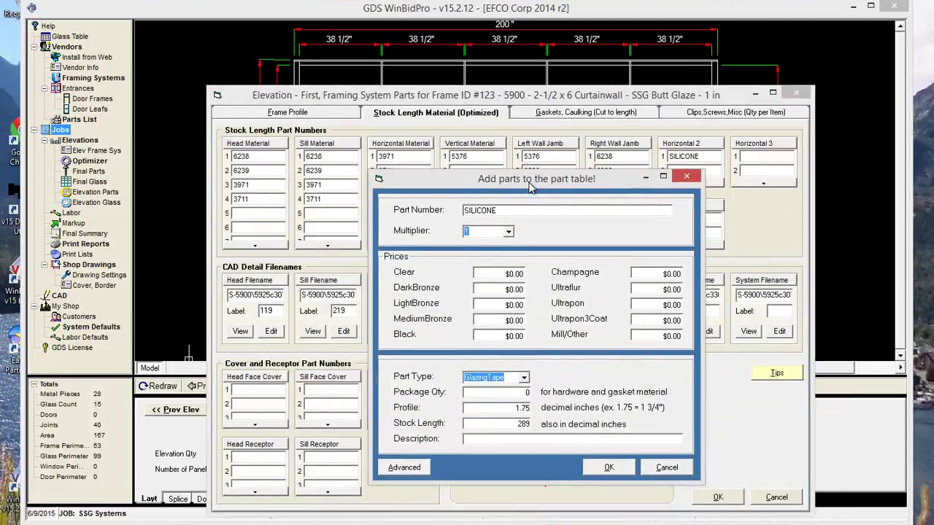
# - Give the SILICONE part a Mill/Other price of $9.00, a stock length of 244 and the description Tube of 3M Silicone
pyautogui.click(500, 274)
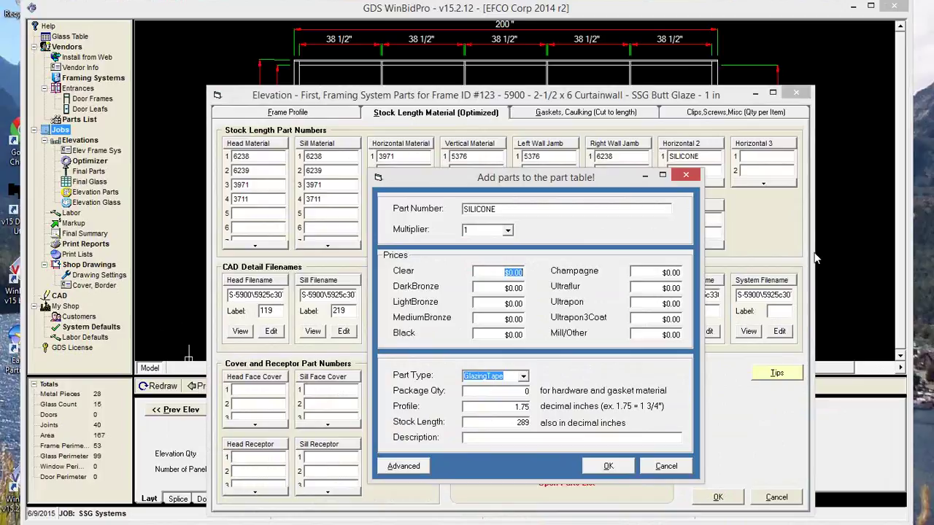
pyautogui.click(668, 336)
pyautogui.write('2')
pyautogui.click(528, 422)
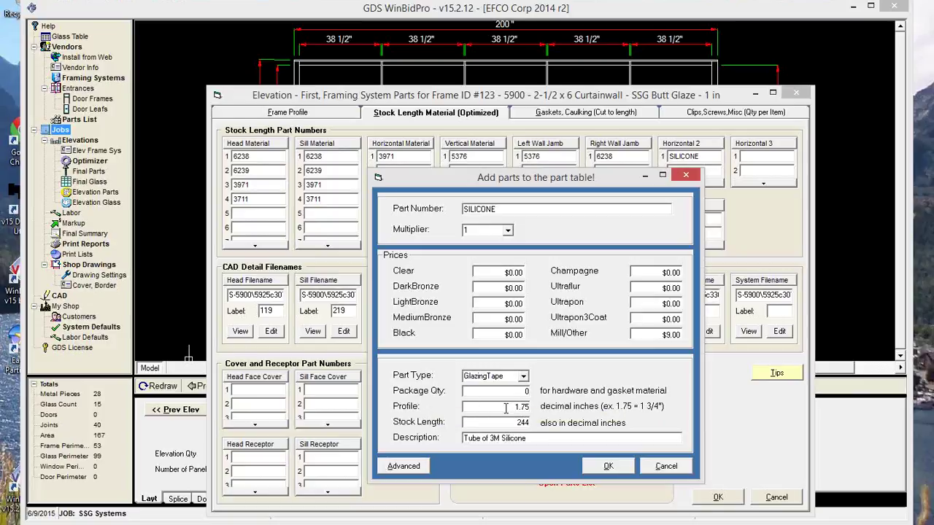
# - Change the SILICONE part's type to Stock and save it to the part table
pyautogui.click(524, 377)
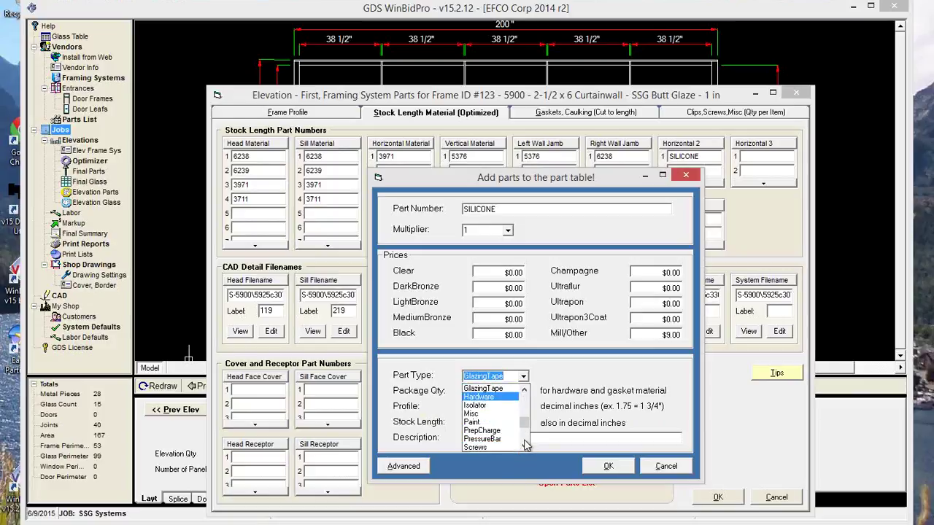
pyautogui.scroll(-3, 524, 444)
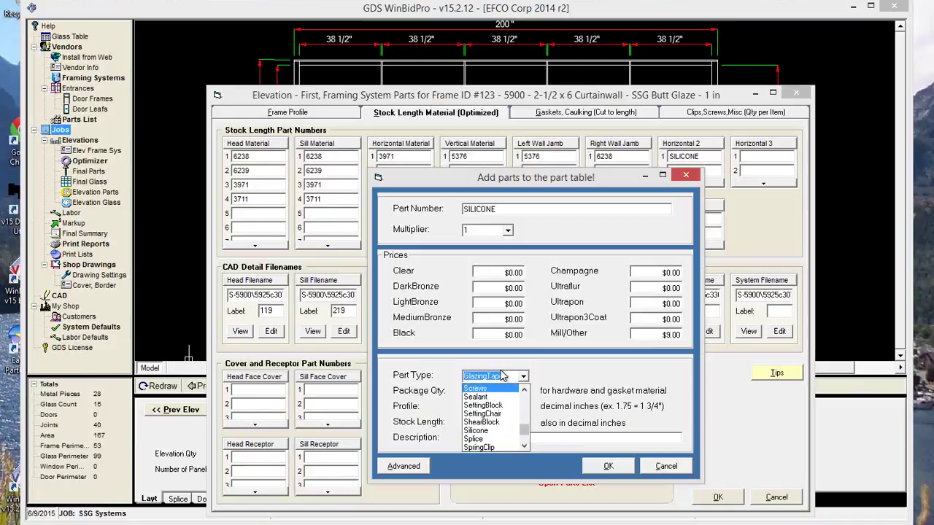
pyautogui.write('sto')
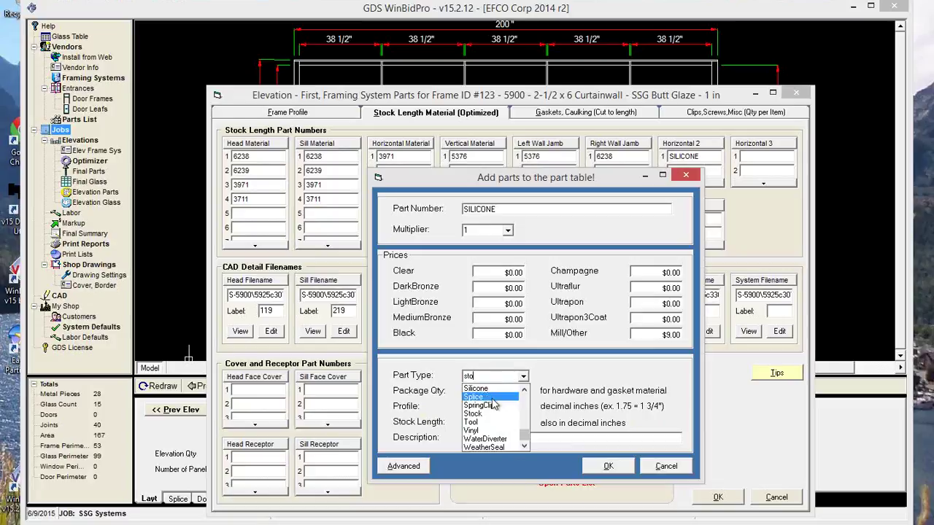
pyautogui.click(476, 414)
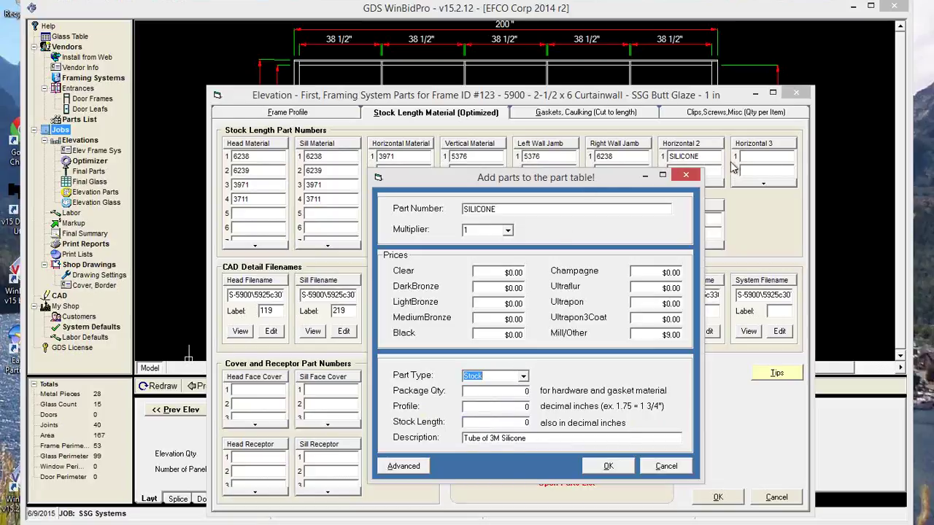
pyautogui.click(608, 466)
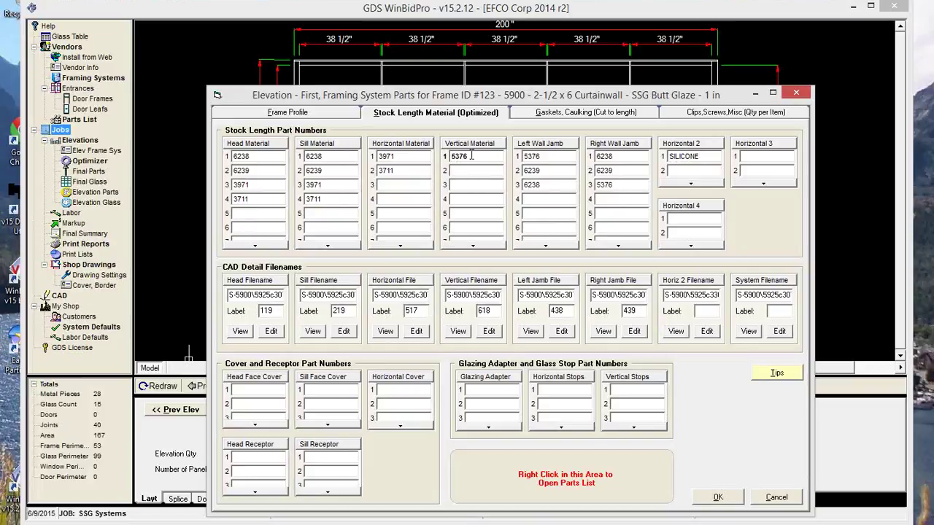
# - Replace the first Vertical Material stock length part with SILICONE
pyautogui.moveTo(478, 157); pyautogui.dragTo(445, 158)
pyautogui.write('silicone')
pyautogui.click(453, 170)
pyautogui.click(483, 171)
# - Set the Horizontal 2 profile to .625 and the Horizontal metal profile to 2.5, then save the framing system parts
pyautogui.click(322, 117)
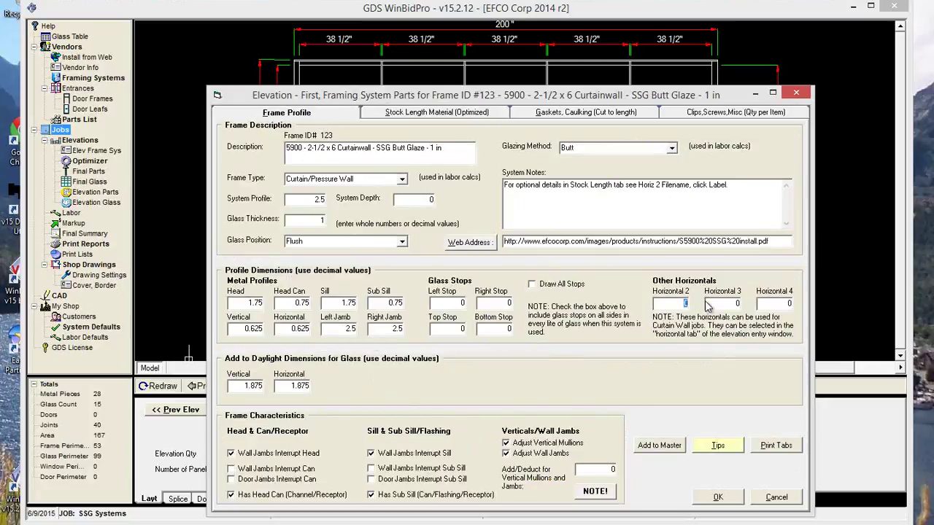
pyautogui.write('.625')
pyautogui.press('Tab')
pyautogui.moveTo(291, 332); pyautogui.dragTo(309, 329)
pyautogui.write('4')
pyautogui.click(719, 499)
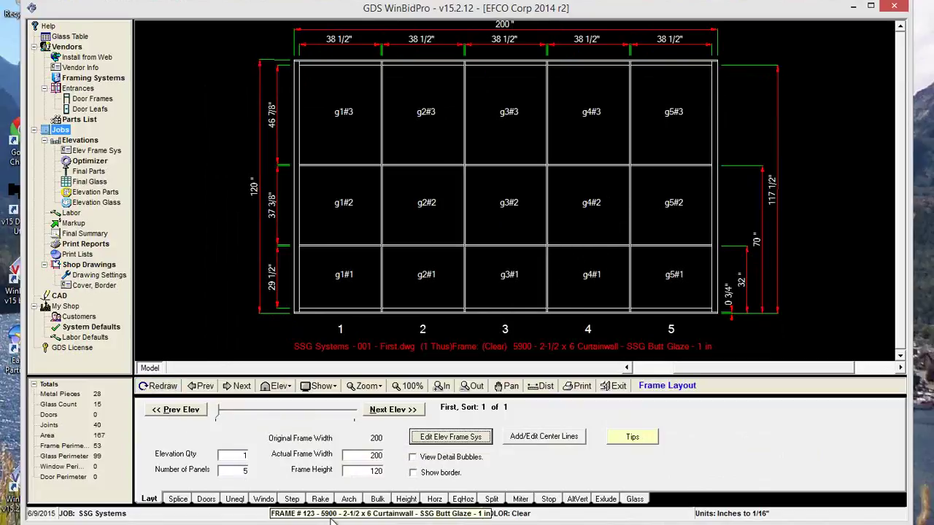
# - Delete the added horizontal at height 70 from all panels
pyautogui.click(435, 499)
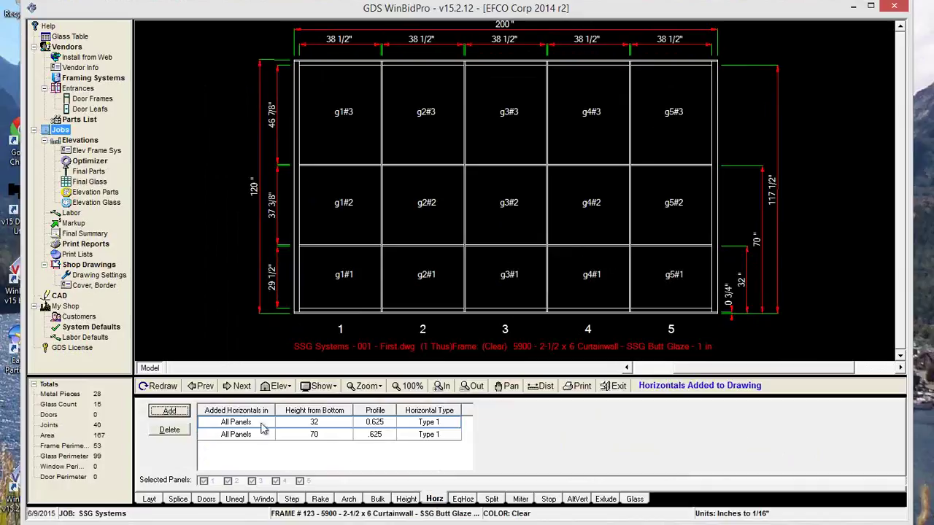
pyautogui.click(233, 435)
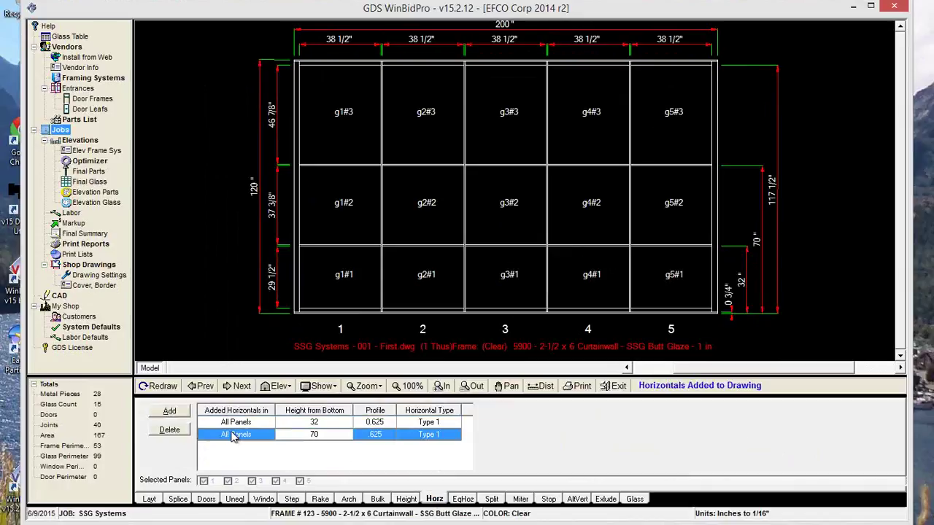
pyautogui.click(168, 430)
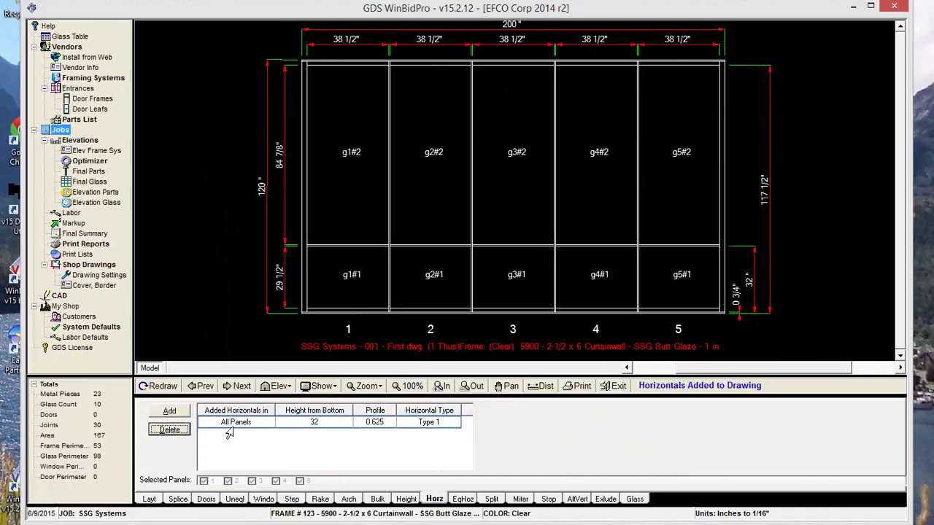
# - Add a Hoz 2 horizontal at a height of 65 for all panels
pyautogui.click(175, 412)
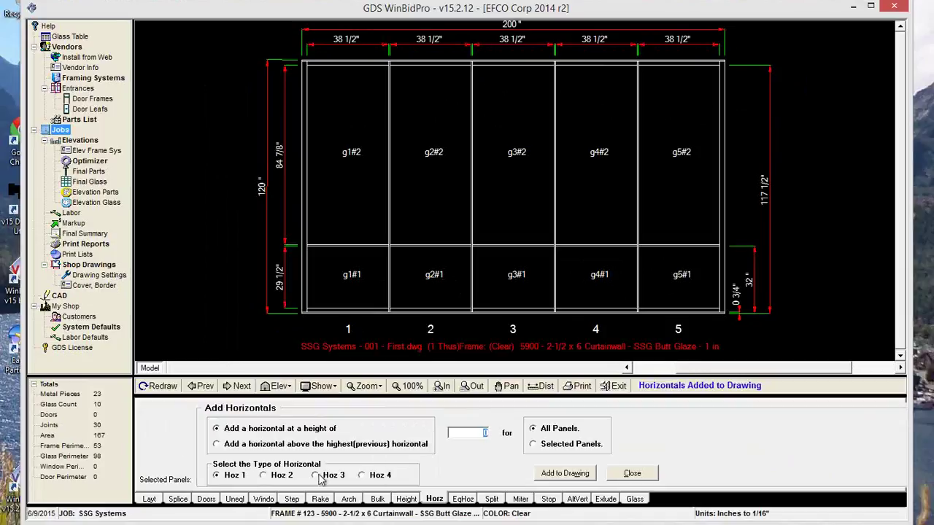
pyautogui.click(271, 475)
pyautogui.doubleClick(483, 434)
pyautogui.write('65')
pyautogui.click(579, 474)
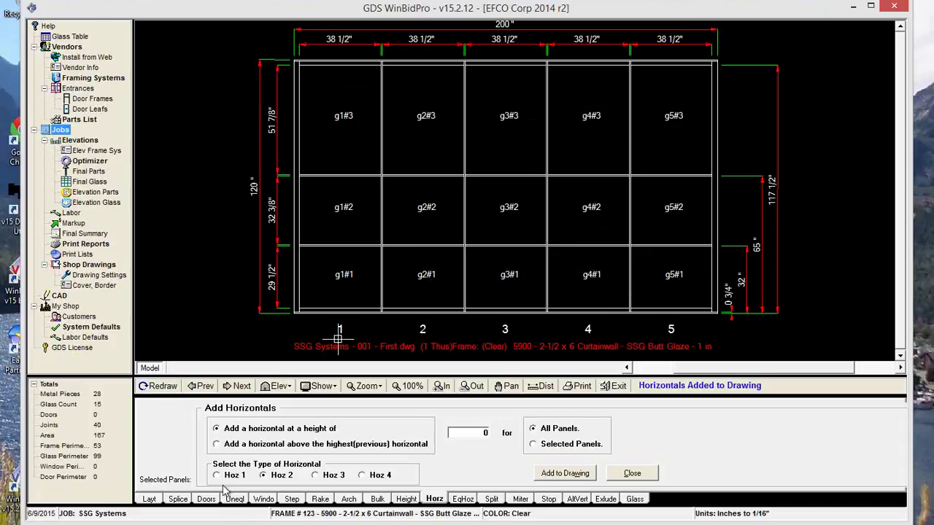
# - Copy part 3971 from Horizontal Material into the second Horizontal 2 slot of the elevation's stock length parts
pyautogui.click(154, 501)
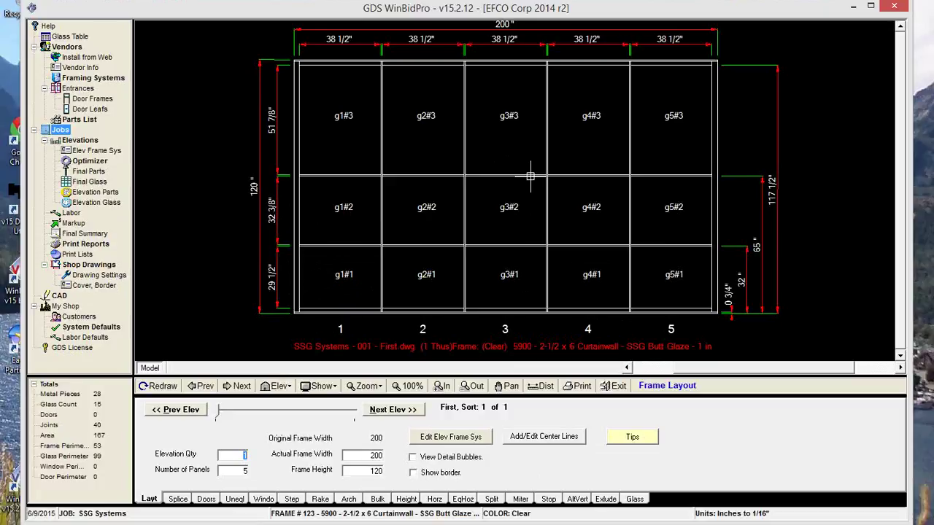
pyautogui.click(449, 440)
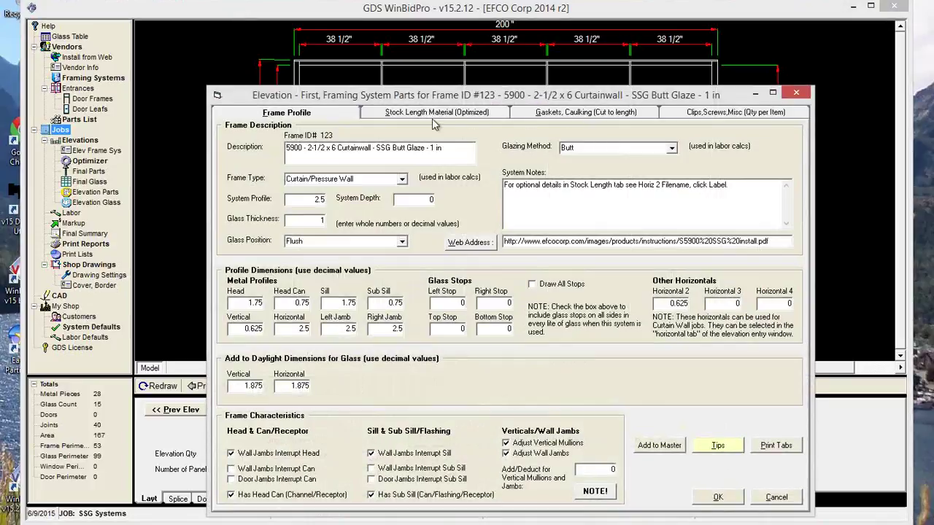
pyautogui.click(435, 114)
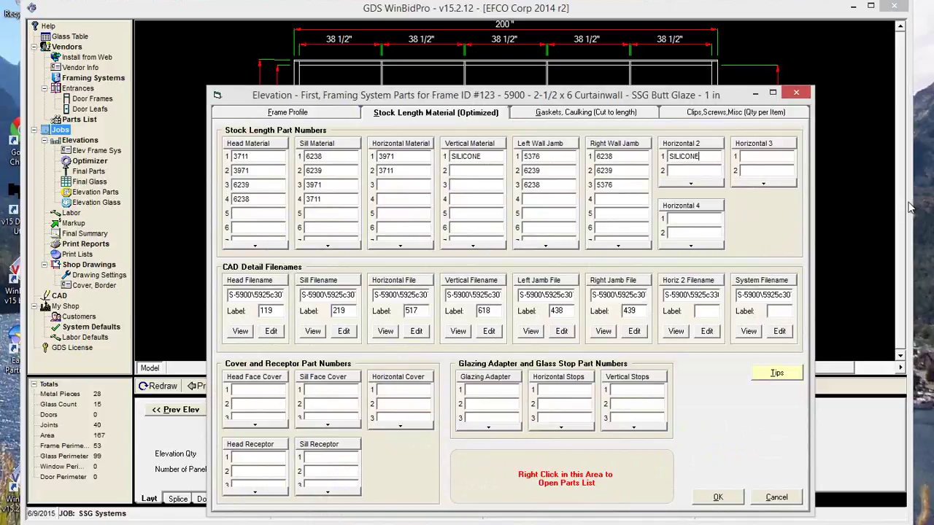
pyautogui.click(718, 157)
pyautogui.click(403, 156)
pyautogui.hotkey('ctrl', 'c')
pyautogui.click(698, 173)
pyautogui.hotkey('ctrl', 'v')
# - Copy part 3711 from Horizontal Material into the third Horizontal 2 slot
pyautogui.moveTo(408, 172); pyautogui.dragTo(349, 177)
pyautogui.hotkey('ctrl', 'c')
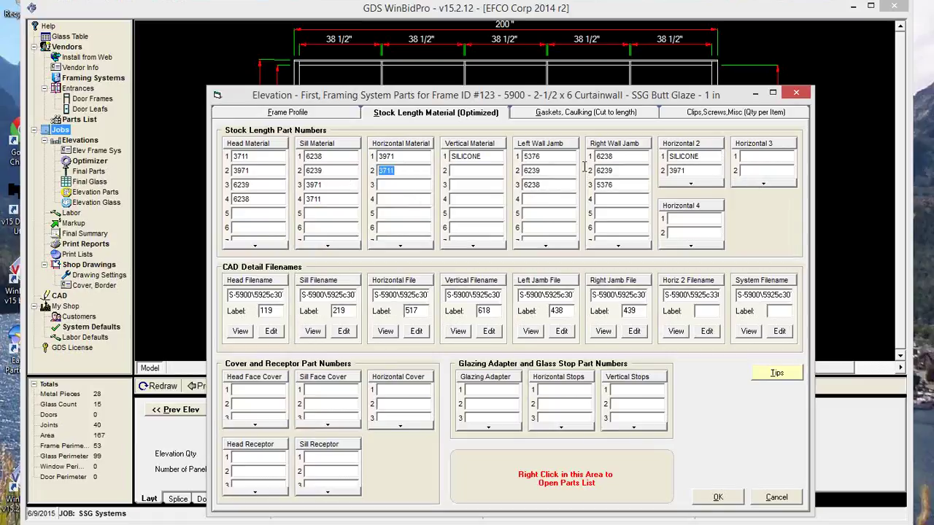
pyautogui.click(691, 183)
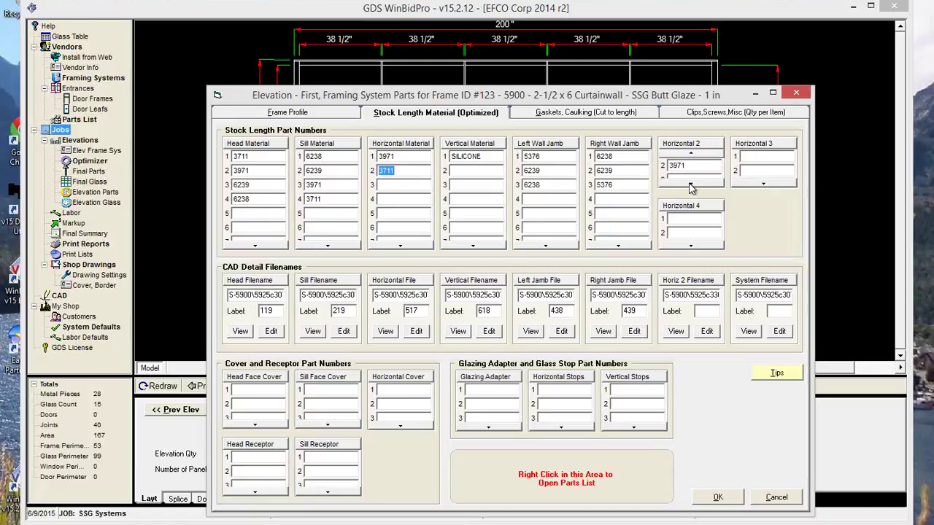
pyautogui.click(691, 183)
pyautogui.click(689, 165)
pyautogui.hotkey('ctrl', 'v')
# - Append the <2 cut-length deduction to parts 3971 and 3711 under Horizontal 2 and save the framing system parts
pyautogui.scroll(2, 697, 165)
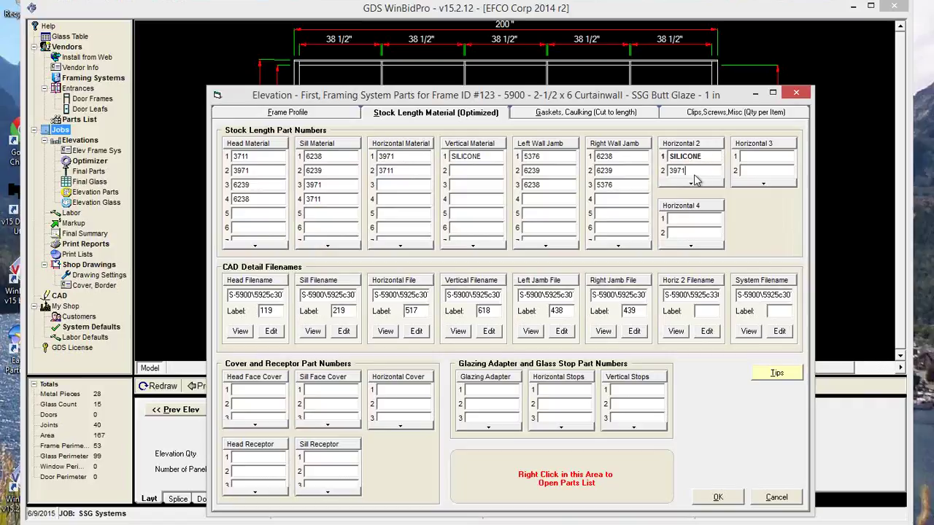
pyautogui.click(691, 172)
pyautogui.click(695, 185)
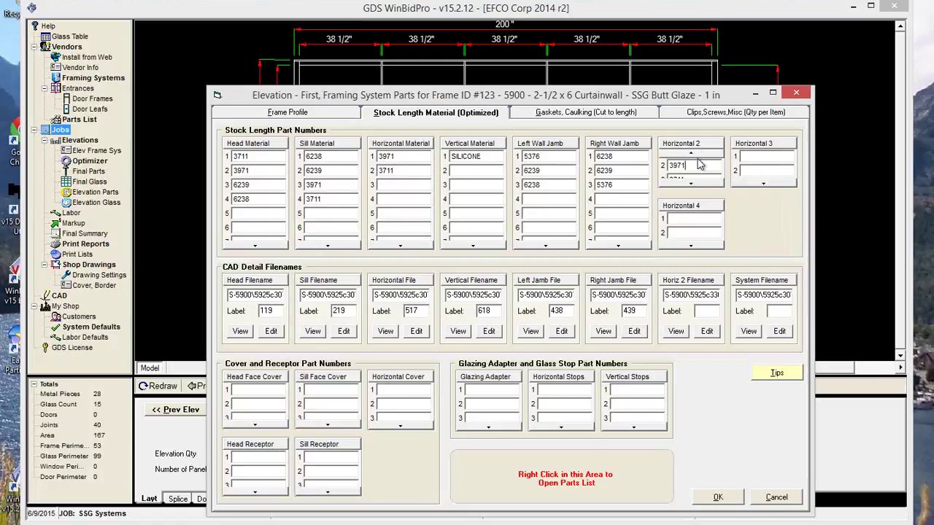
pyautogui.click(700, 166)
pyautogui.scroll(1, 700, 166)
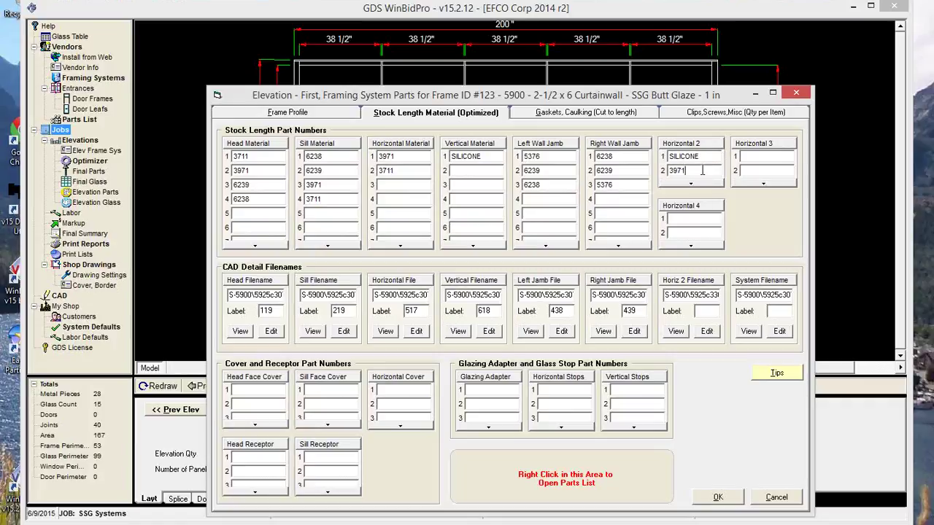
pyautogui.click(706, 156)
pyautogui.click(717, 157)
pyautogui.click(705, 181)
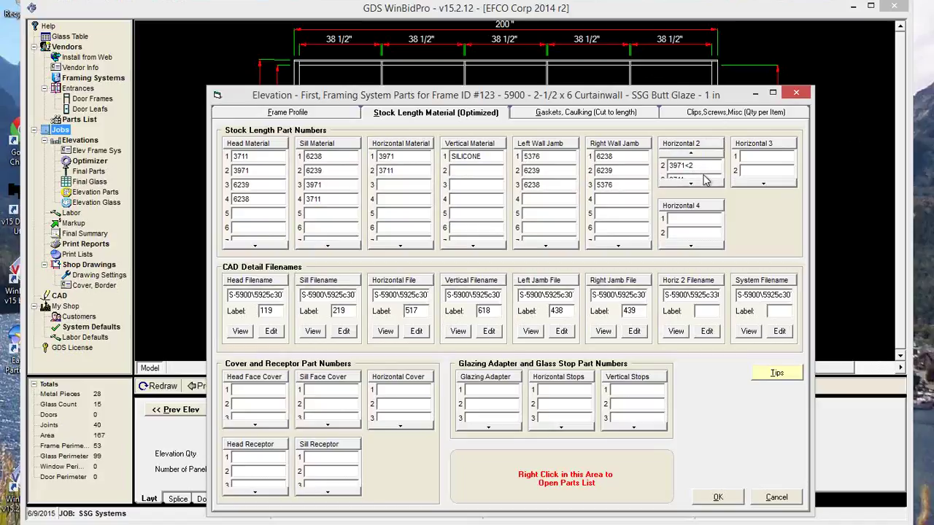
pyautogui.click(691, 183)
pyautogui.scroll(2, 690, 166)
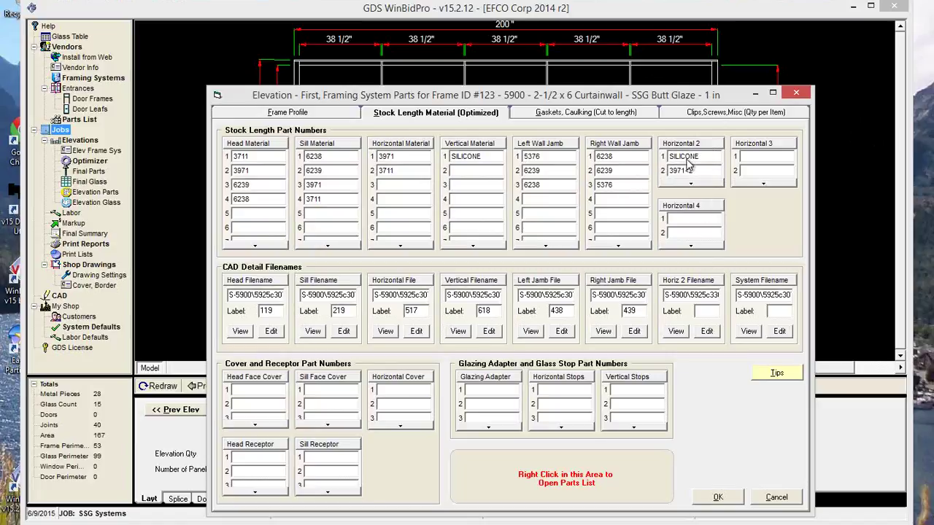
pyautogui.click(712, 503)
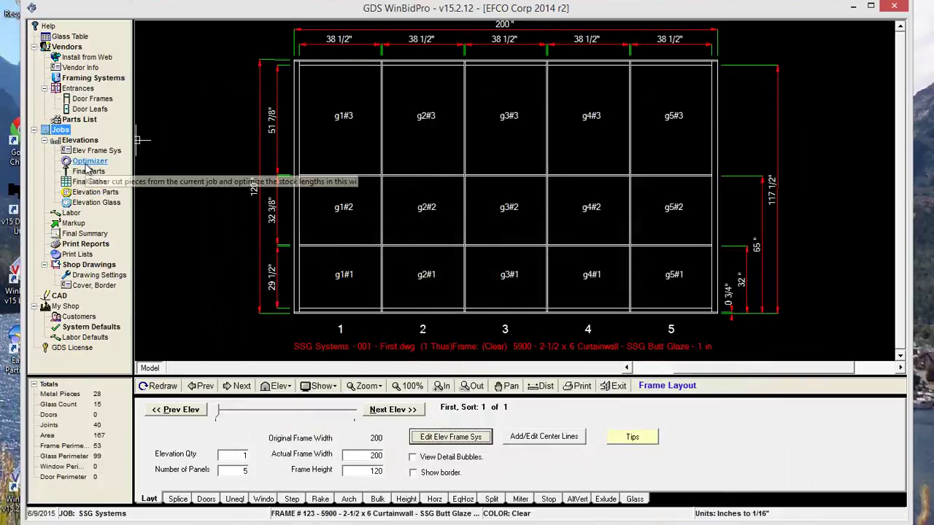
# - Load the elevation's parts into the metal optimizer and enlarge the cut parts list
pyautogui.click(85, 167)
pyautogui.click(243, 223)
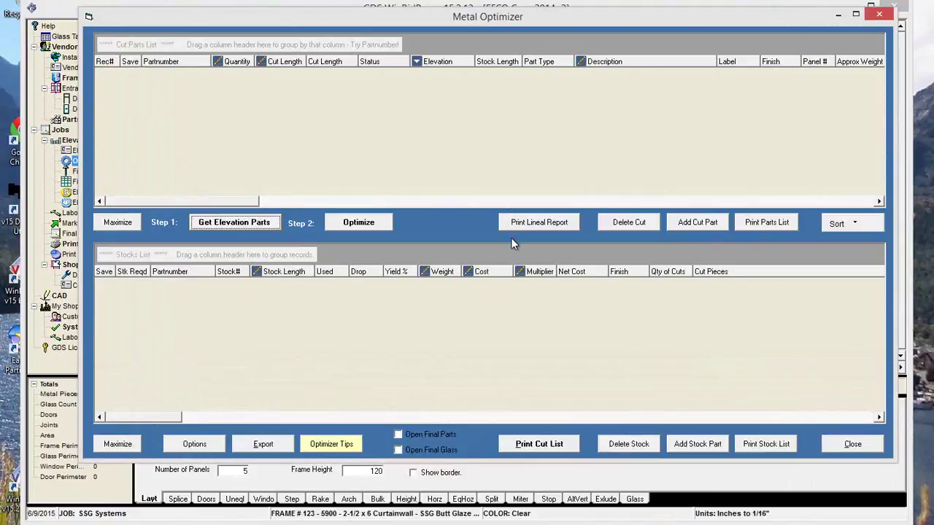
pyautogui.click(124, 221)
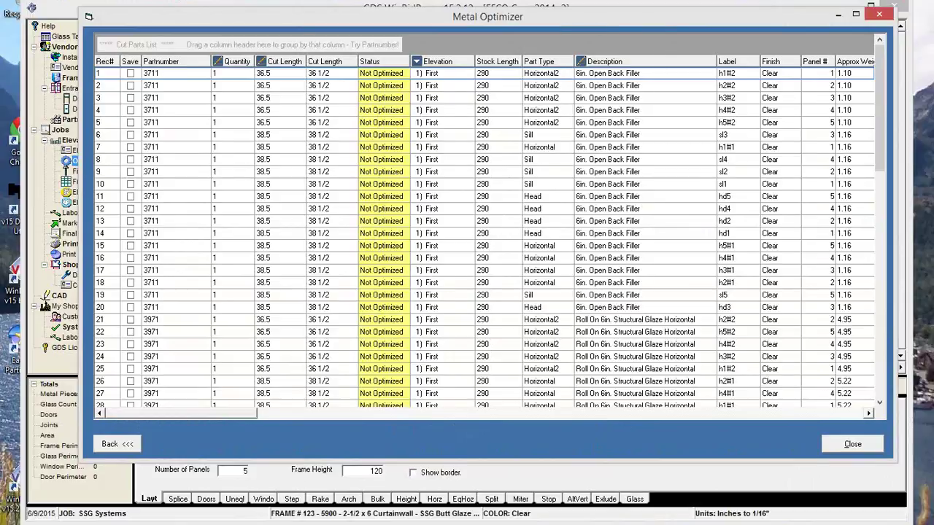
# - Examine the cut lengths of the Horizontal 2 and SILICONE pieces in the cut parts list against the elevation drawing
pyautogui.moveTo(595, 17)
pyautogui.mouseDown()
pyautogui.moveTo(596, 200)
pyautogui.moveTo(577, 356)
pyautogui.moveTo(600, 65)
pyautogui.moveTo(587, 178)
pyautogui.moveTo(585, 159)
pyautogui.moveTo(605, 155)
pyautogui.moveTo(601, 94)
pyautogui.moveTo(609, 101)
pyautogui.moveTo(609, 86)
pyautogui.mouseUp()
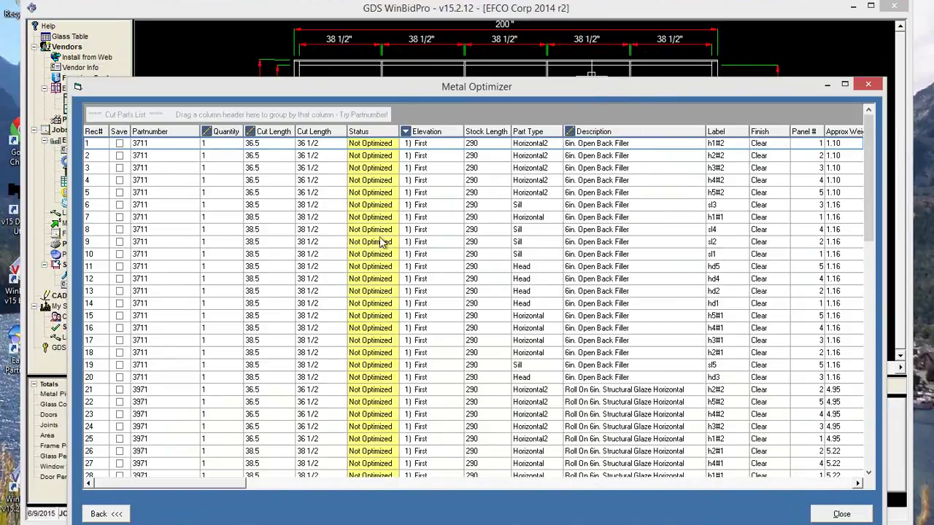
pyautogui.moveTo(368, 92); pyautogui.dragTo(360, 66)
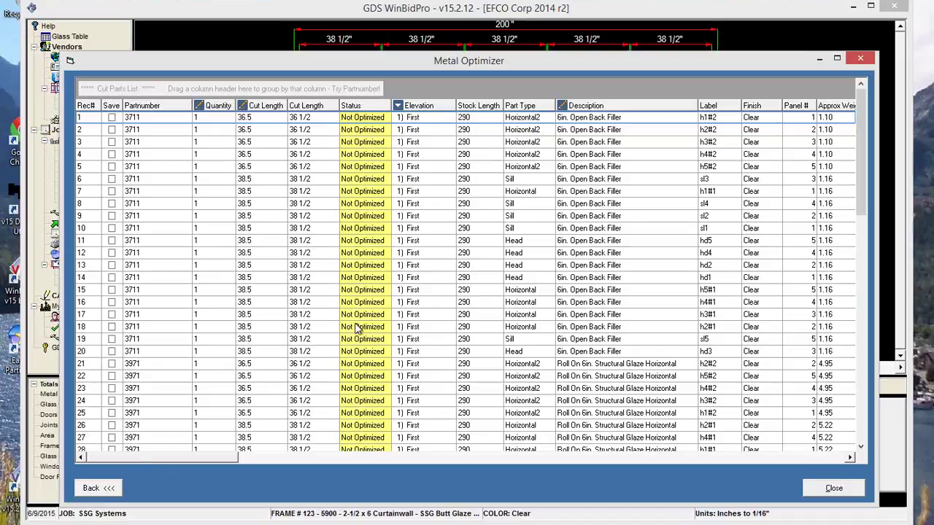
pyautogui.click(864, 429)
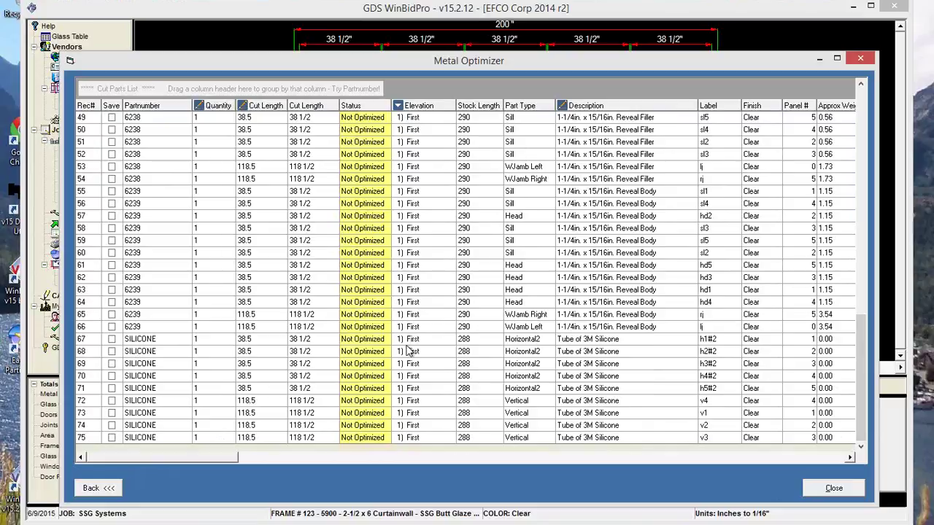
pyautogui.click(864, 98)
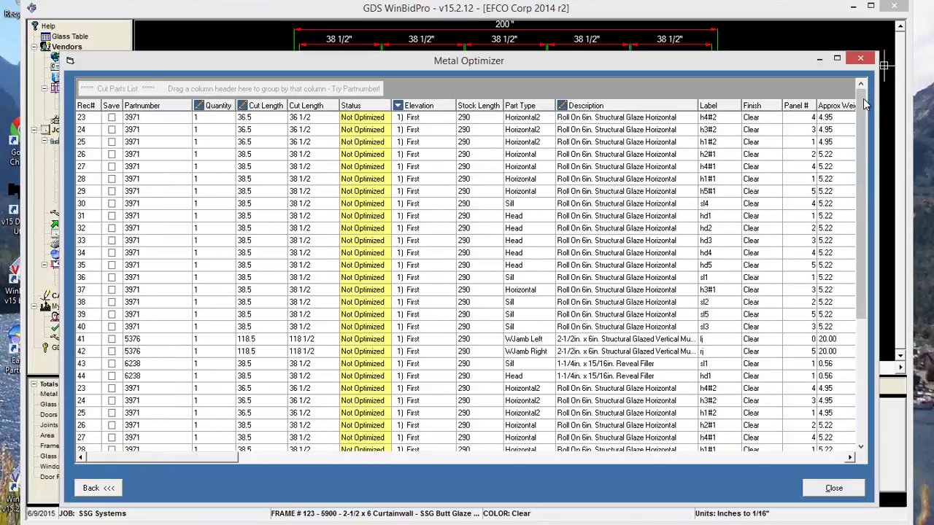
pyautogui.click(863, 98)
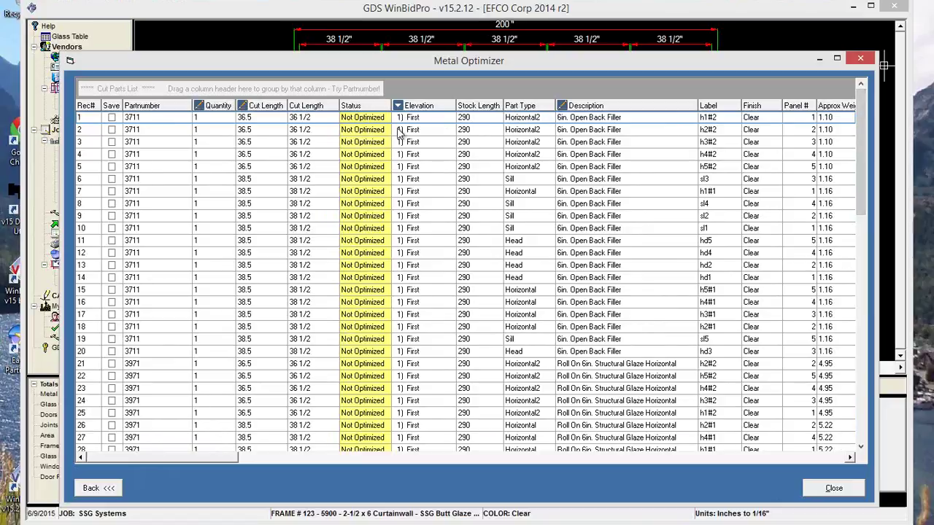
pyautogui.click(252, 120)
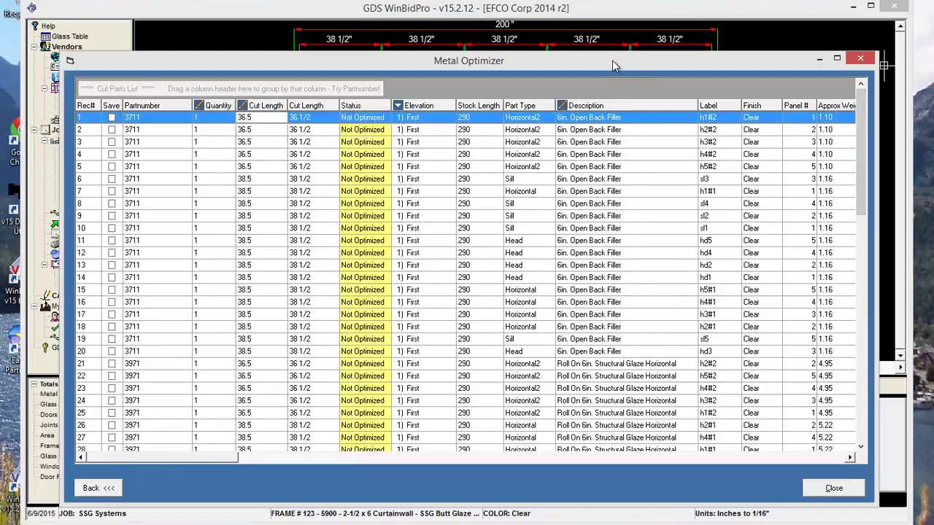
pyautogui.moveTo(612, 59); pyautogui.dragTo(614, 78)
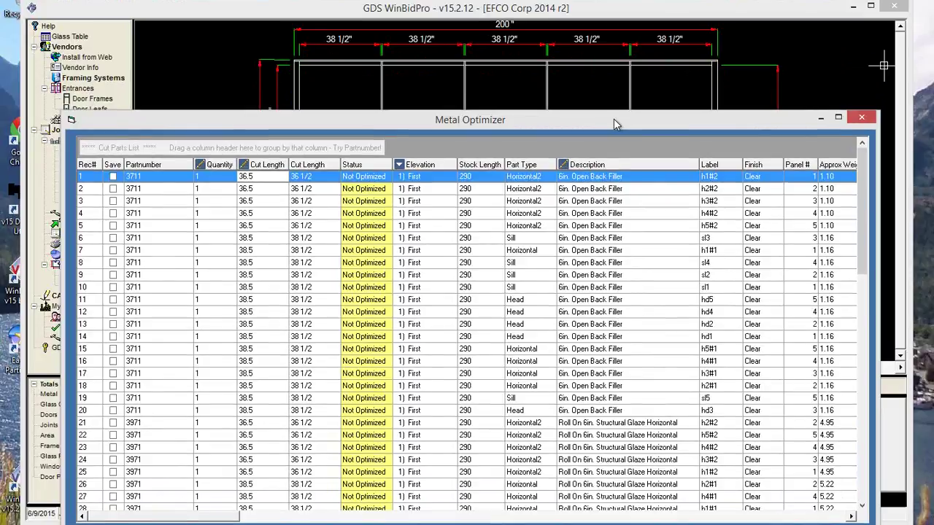
pyautogui.moveTo(614, 119); pyautogui.dragTo(613, 143)
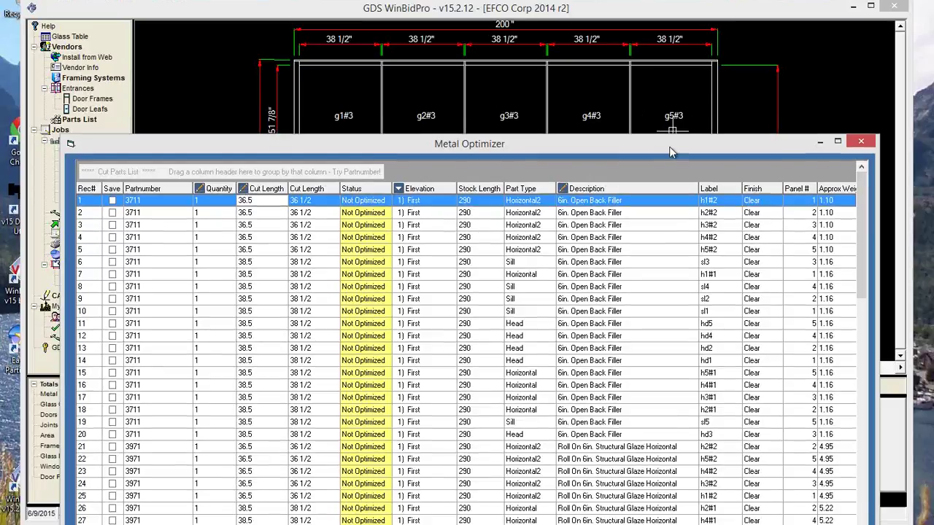
# - Sort the cut parts list by part type, review the Horizontal2, Sill and Vertical pieces, and leave the metal optimizer
pyautogui.moveTo(669, 146)
pyautogui.mouseDown()
pyautogui.moveTo(670, 109)
pyautogui.moveTo(671, 146)
pyautogui.mouseUp()
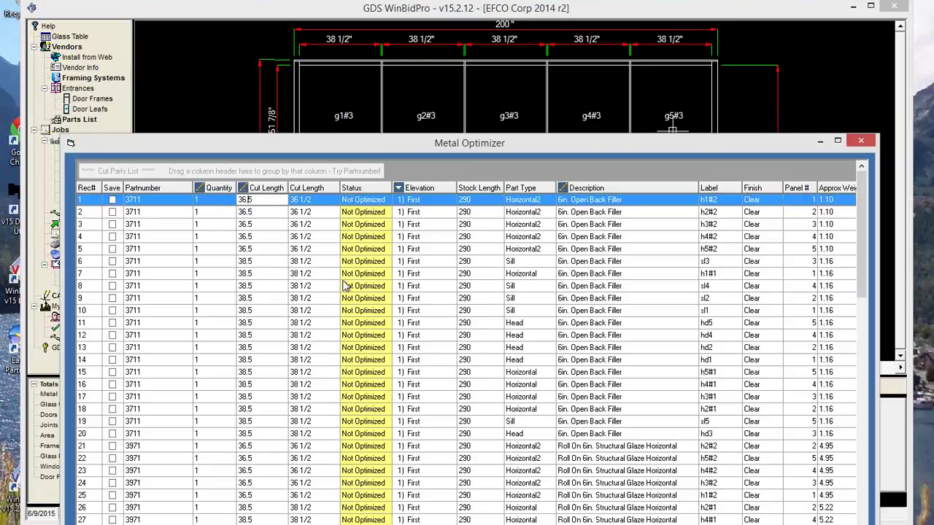
pyautogui.click(523, 188)
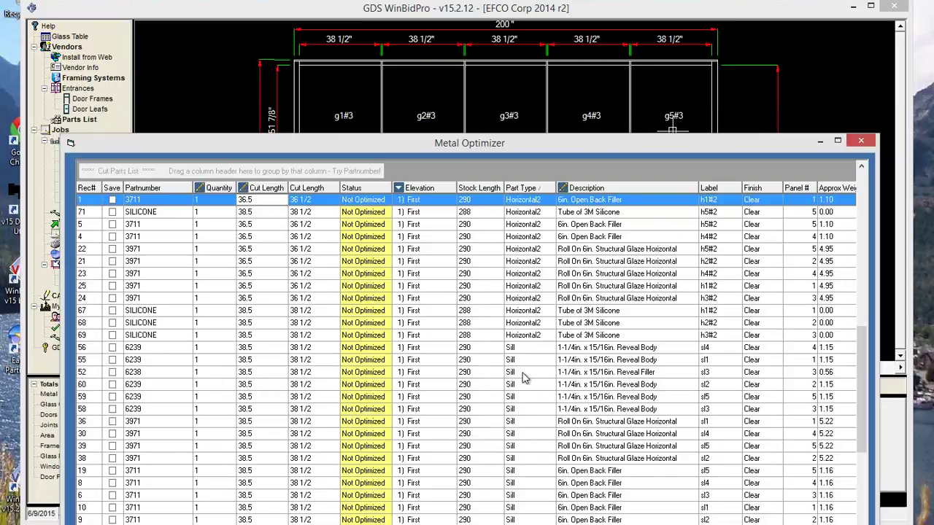
pyautogui.scroll(-3, 522, 377)
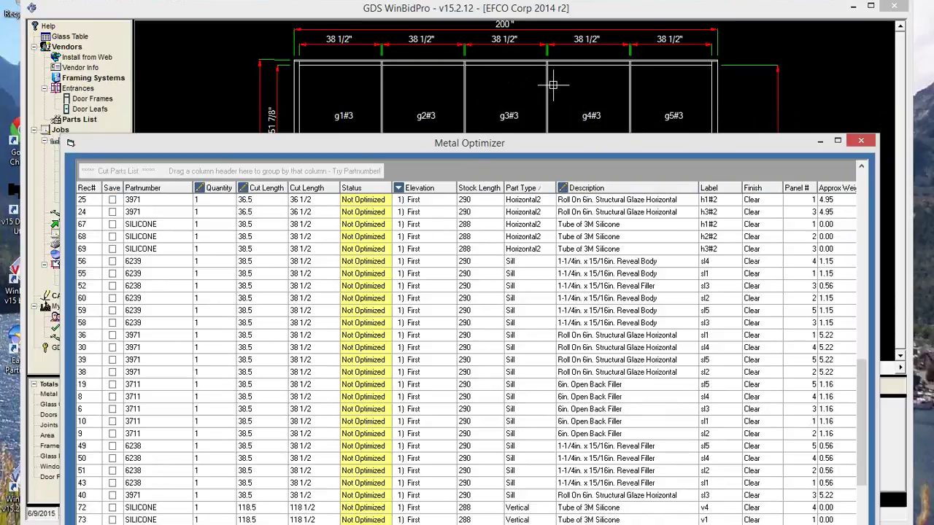
pyautogui.moveTo(756, 146); pyautogui.dragTo(751, 54)
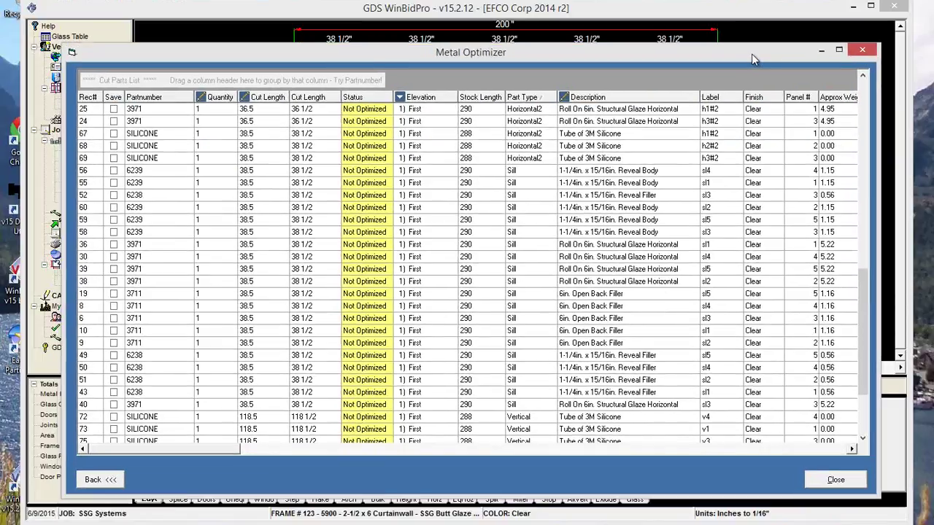
pyautogui.click(864, 52)
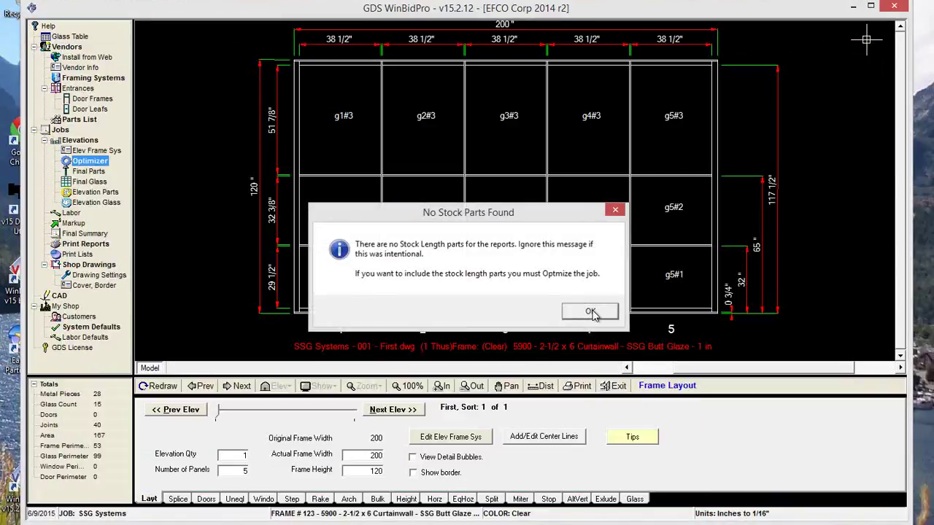
pyautogui.click(591, 313)
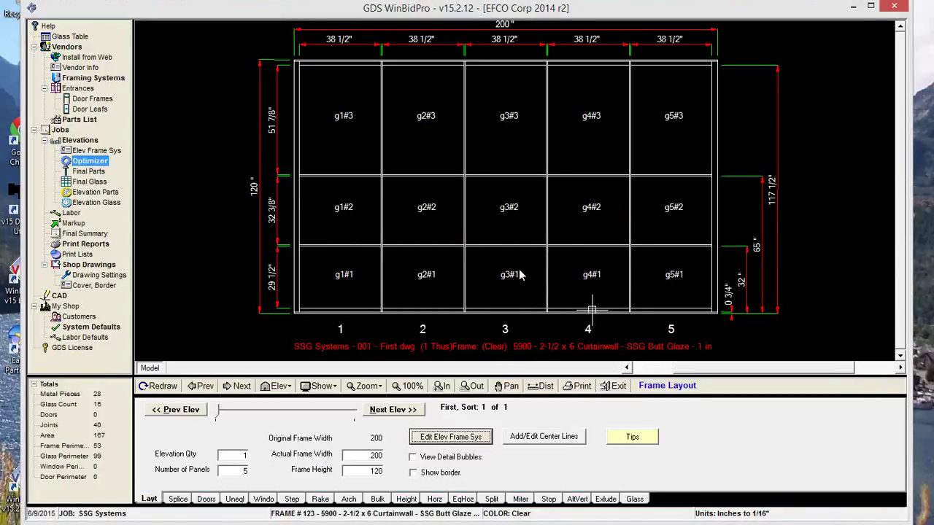
# - Review the head, sill, horizontal and vertical stock length part numbers in the elevation's framing system, and accept the dialog
pyautogui.doubleClick(480, 241)
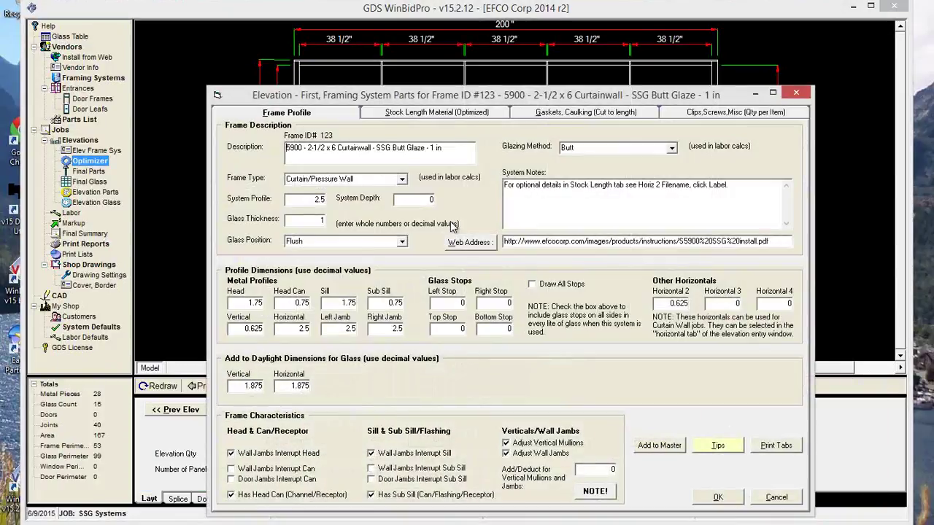
pyautogui.click(491, 118)
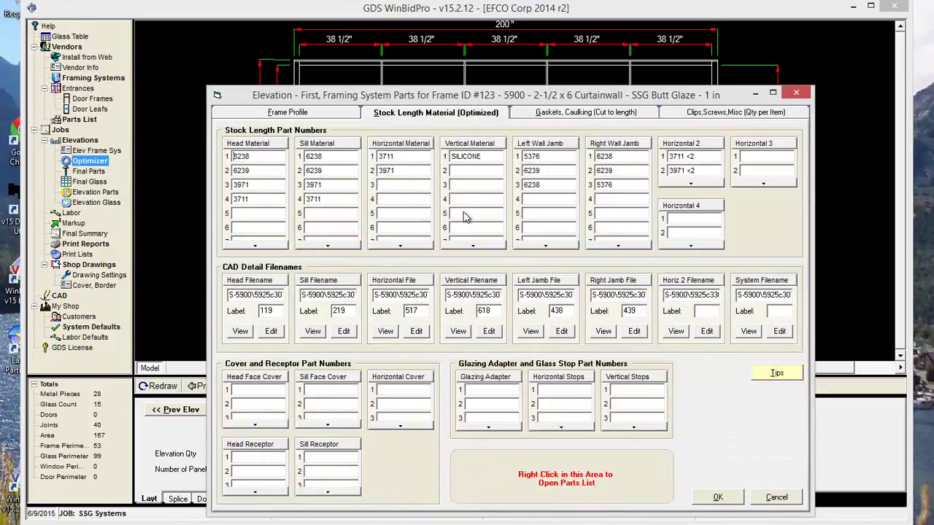
pyautogui.click(400, 156)
pyautogui.click(329, 160)
pyautogui.click(452, 158)
pyautogui.click(446, 172)
pyautogui.click(718, 496)
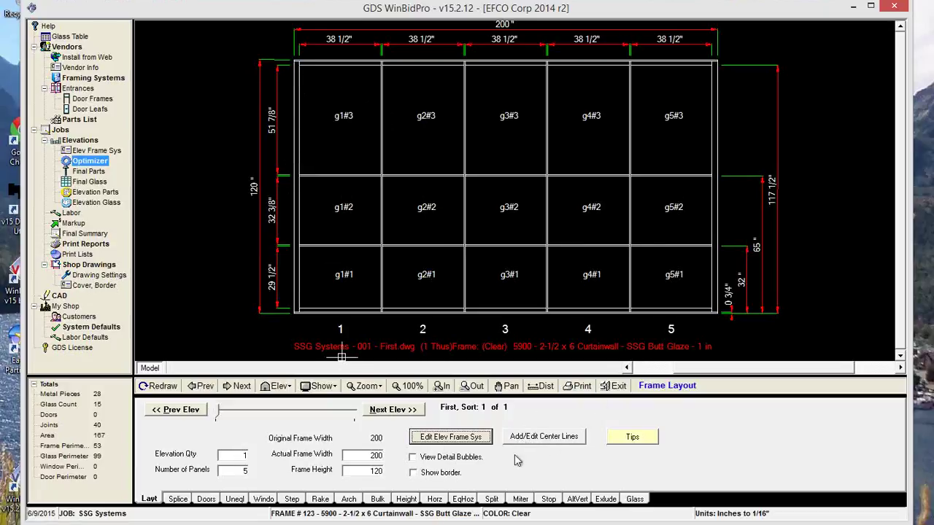
# - Reopen the elevation's framing system parts and inspect the left jamb CAD detail for its profile dimensions
pyautogui.click(441, 441)
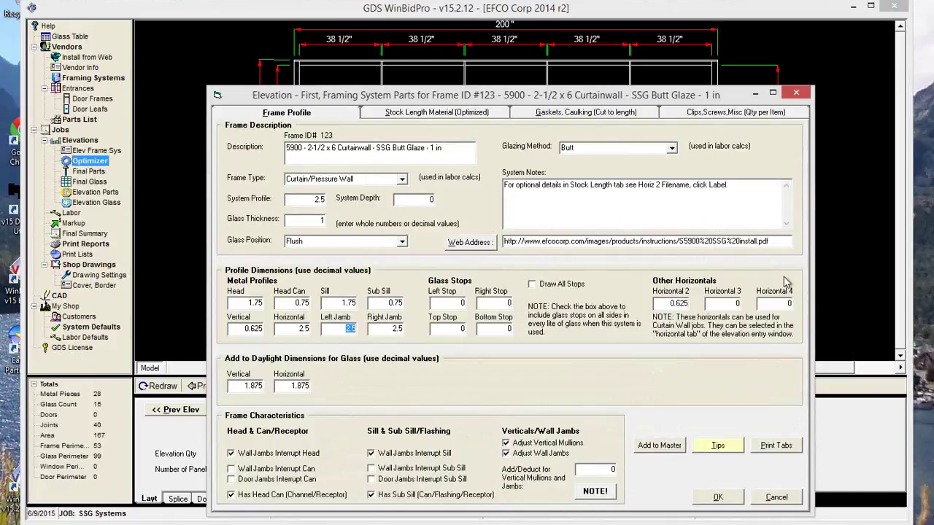
pyautogui.click(456, 114)
pyautogui.click(532, 330)
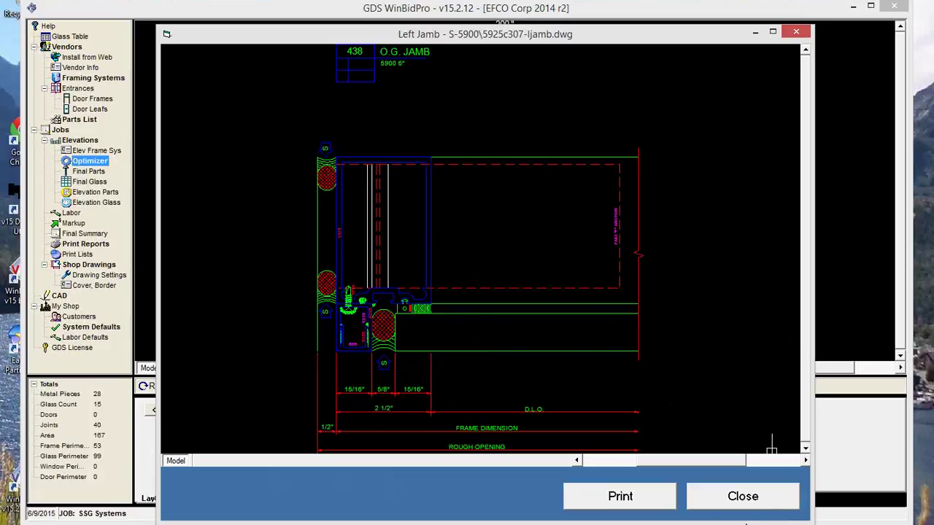
pyautogui.click(761, 498)
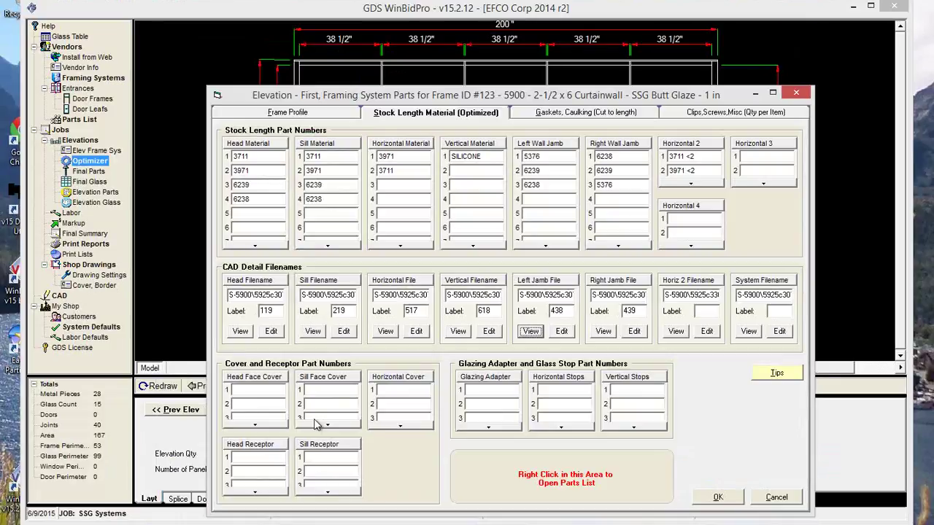
# - Set both the left jamb and right jamb profile dimensions to 1.875 in the frame profile
pyautogui.click(295, 115)
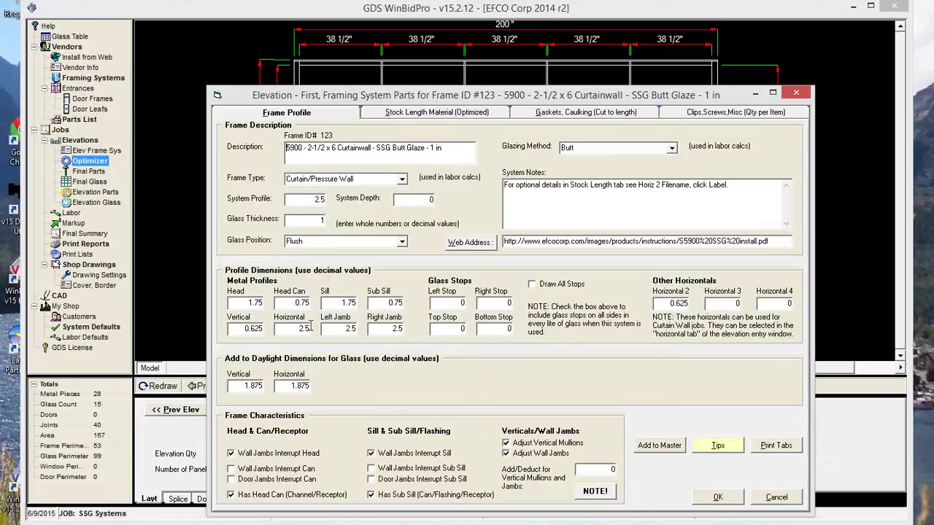
pyautogui.click(338, 329)
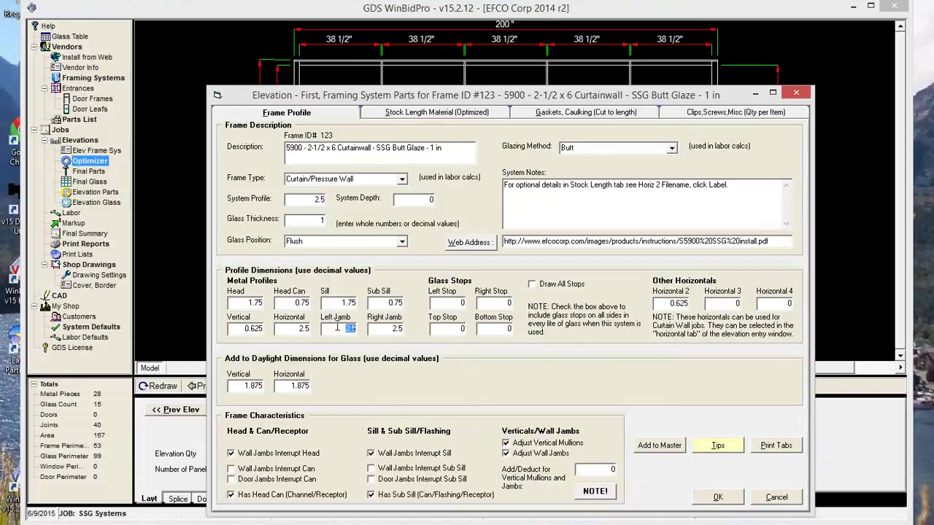
pyautogui.write('1.875')
pyautogui.click(399, 329)
pyautogui.press('Tab')
# - Set the head metal profile dimension to 1.0625
pyautogui.click(243, 303)
pyautogui.write('12')
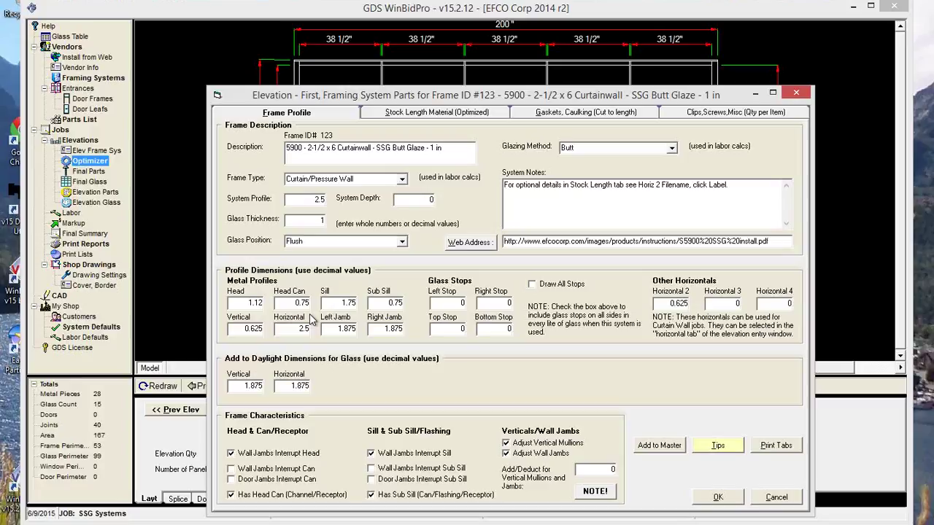
pyautogui.press('Tab')
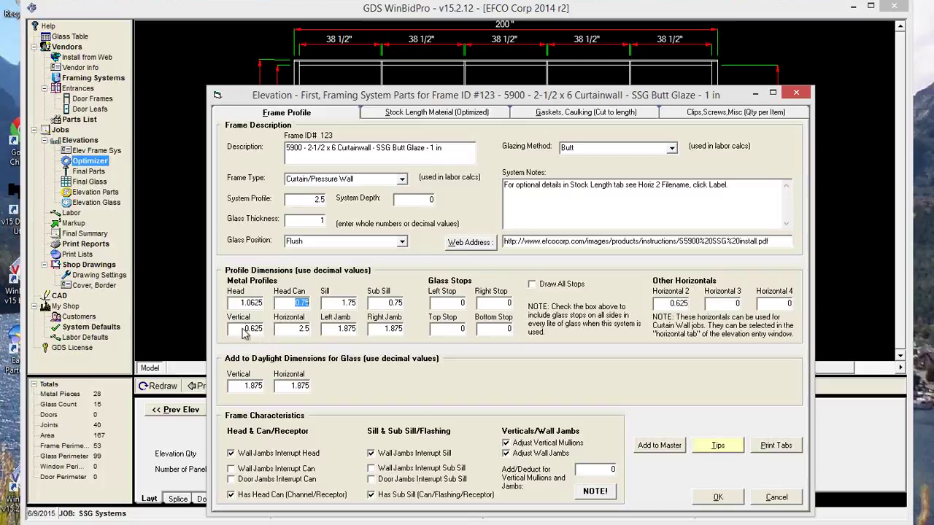
# - Inspect the sill CAD detail for its profile dimensions and return to the frame profile settings
pyautogui.click(341, 304)
pyautogui.click(464, 115)
pyautogui.click(313, 332)
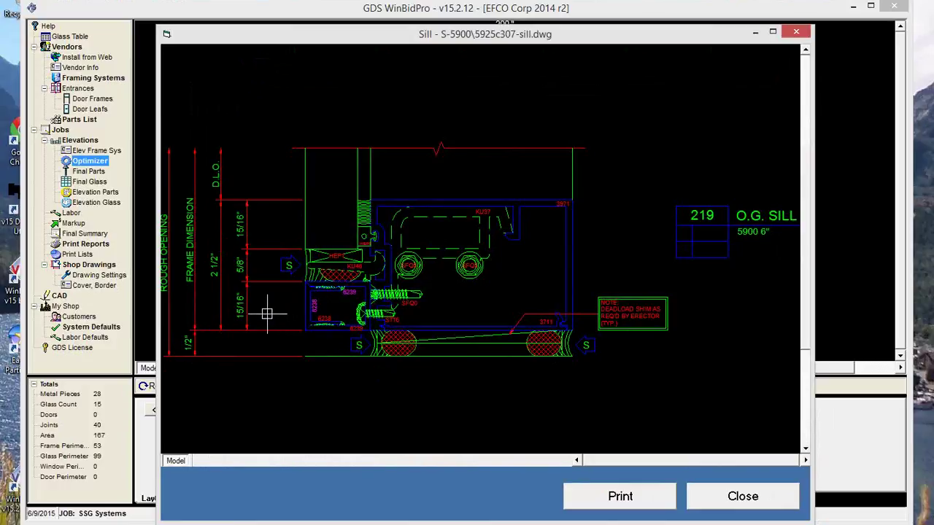
pyautogui.click(749, 504)
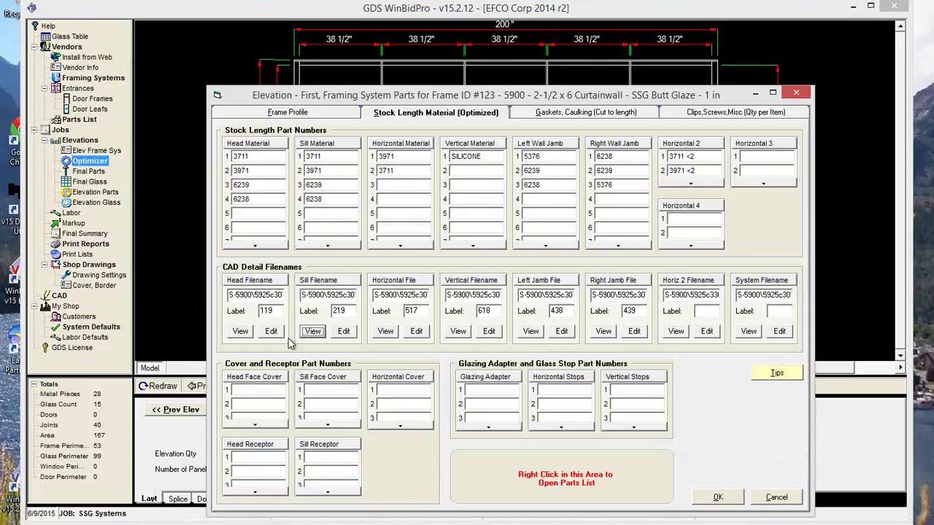
pyautogui.click(309, 114)
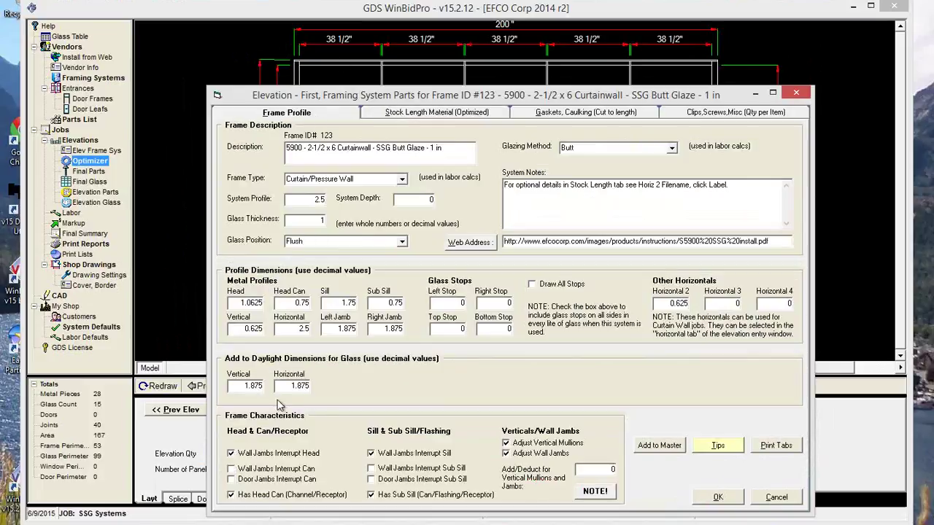
# - Set the head can and sub sill profile dimensions to 0.9375
pyautogui.click(292, 303)
pyautogui.write('0.93750.9375')
pyautogui.press('Tab')
# - Set the head and sill profile dimensions to 1 and save the framing system to the elevation
pyautogui.click(247, 304)
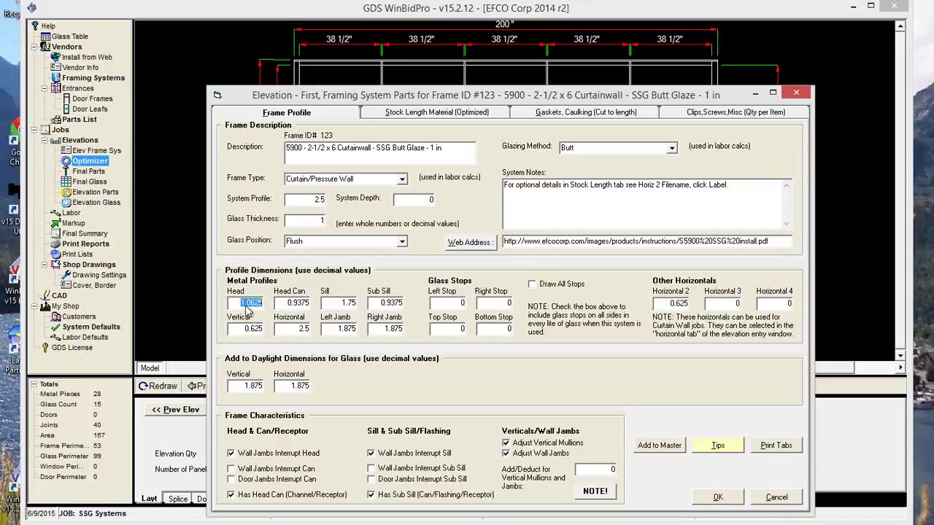
pyautogui.write('1')
pyautogui.press('Tab')
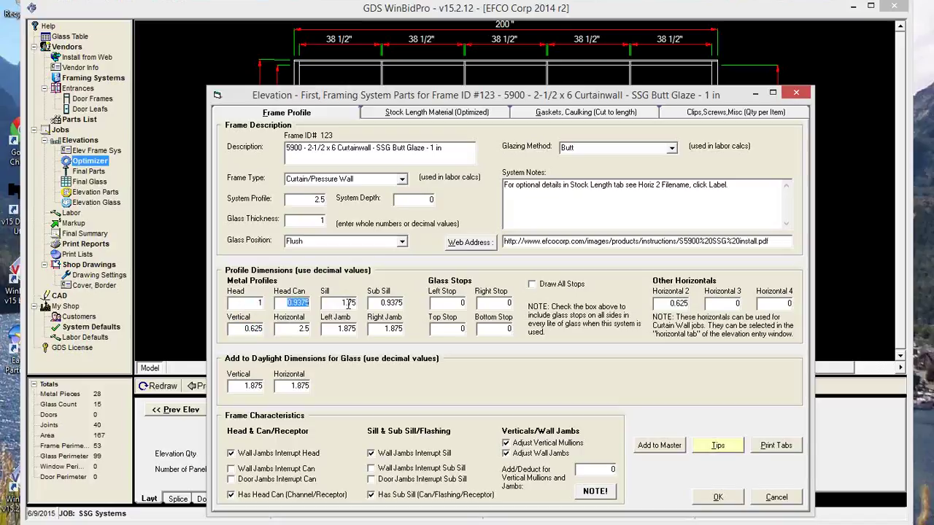
pyautogui.press('Tab')
pyautogui.write('1')
pyautogui.press('Tab')
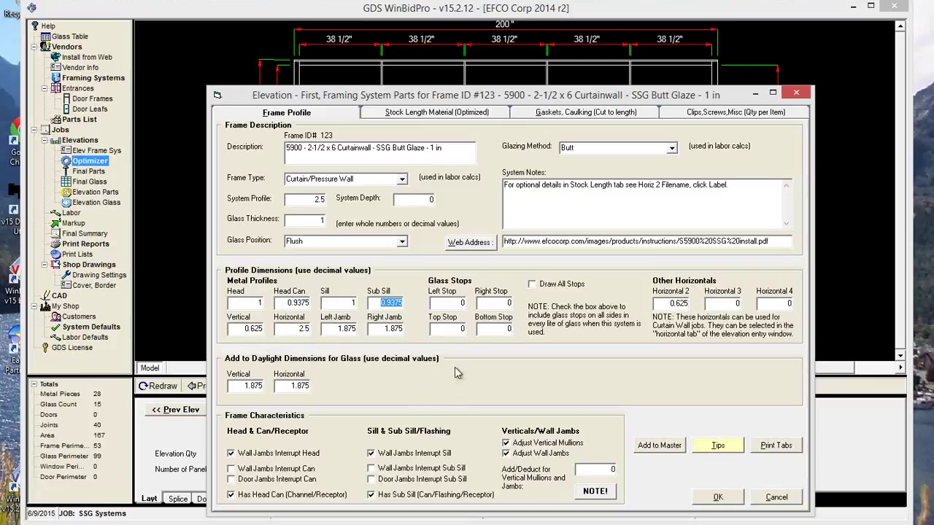
pyautogui.click(729, 499)
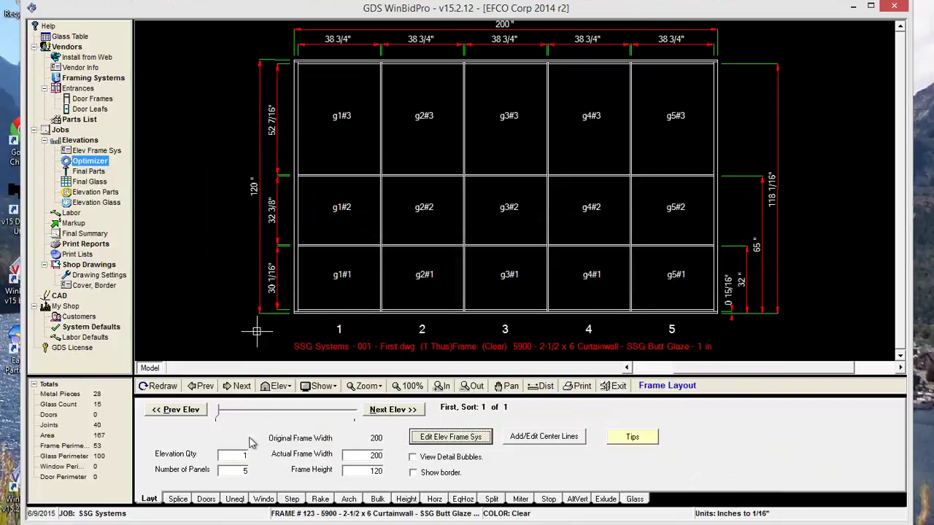
# - Measure the left jamb's width beside glass g1#2 in the elevation drawing
pyautogui.click(162, 387)
pyautogui.click(301, 218)
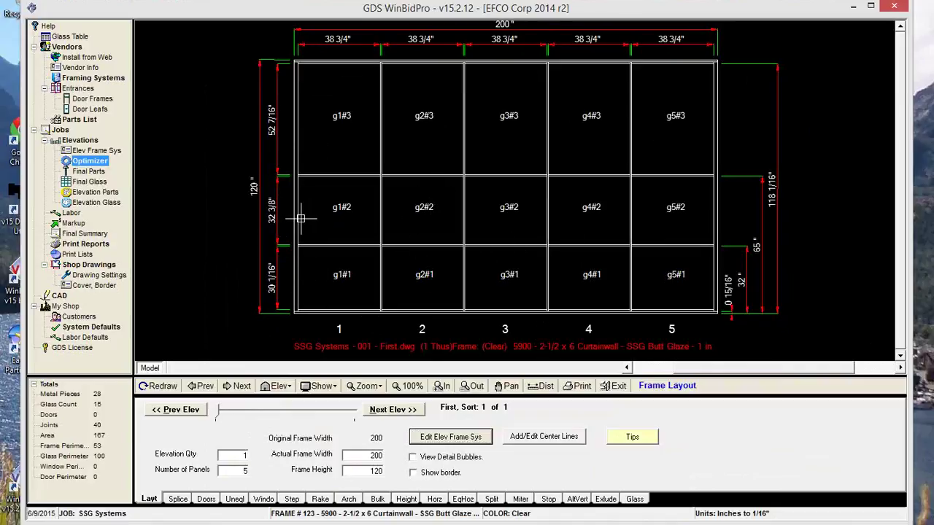
pyautogui.scroll(2, 301, 218)
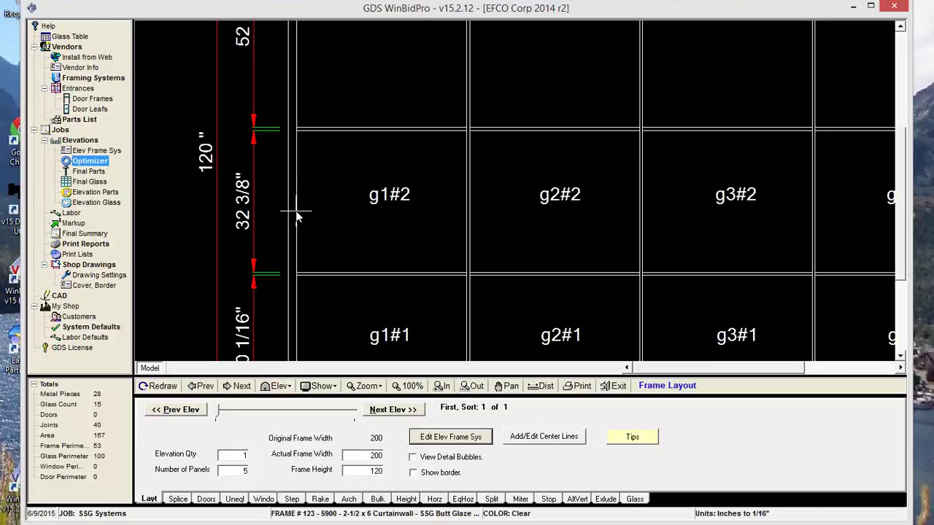
pyautogui.click(296, 211)
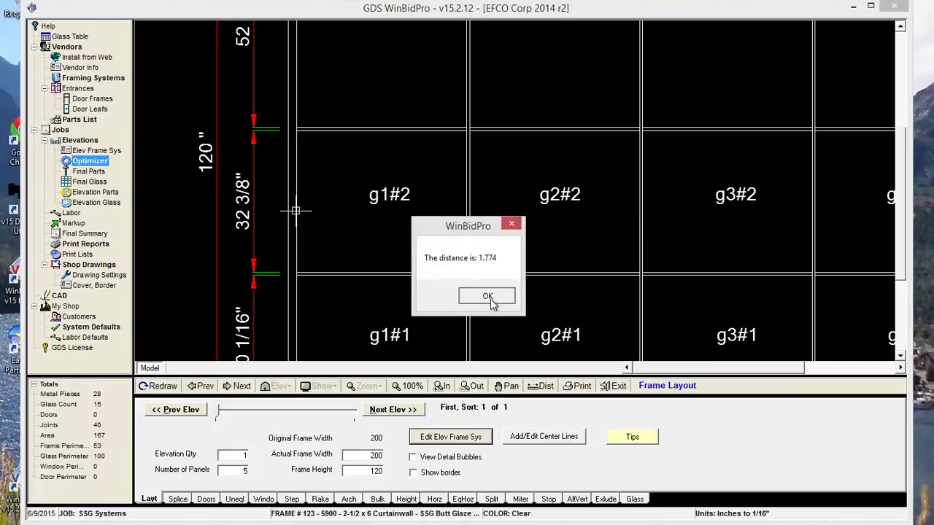
pyautogui.click(489, 298)
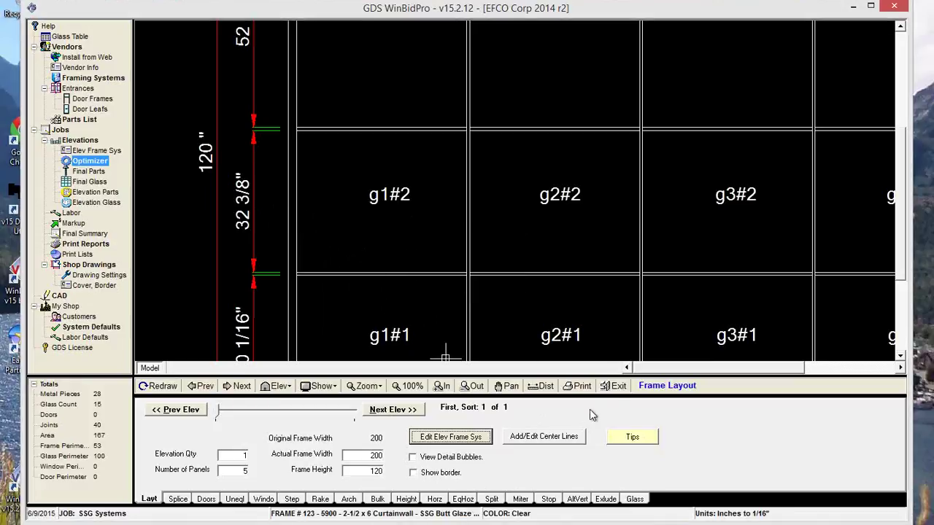
# - Measure the left jamb's width again between its two edge lines at a closer zoom for better accuracy
pyautogui.scroll(3, 351, 273)
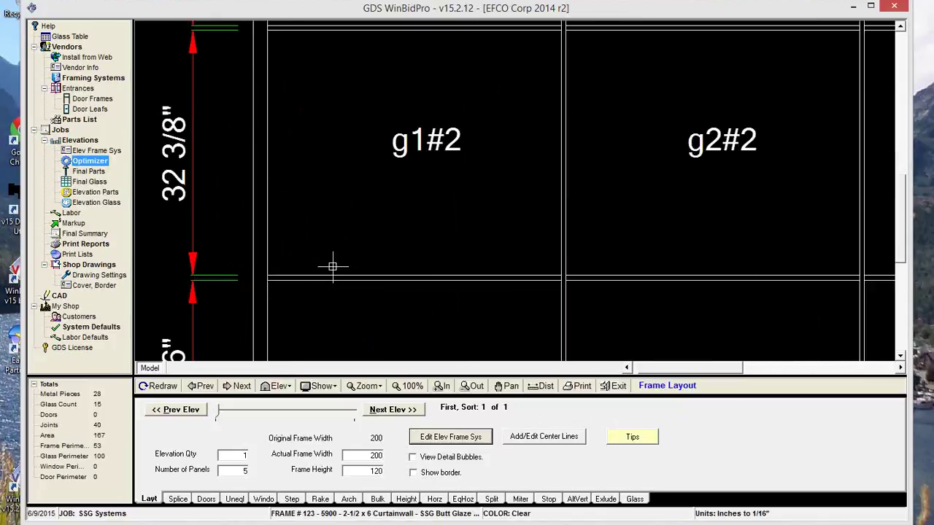
pyautogui.scroll(3, 229, 234)
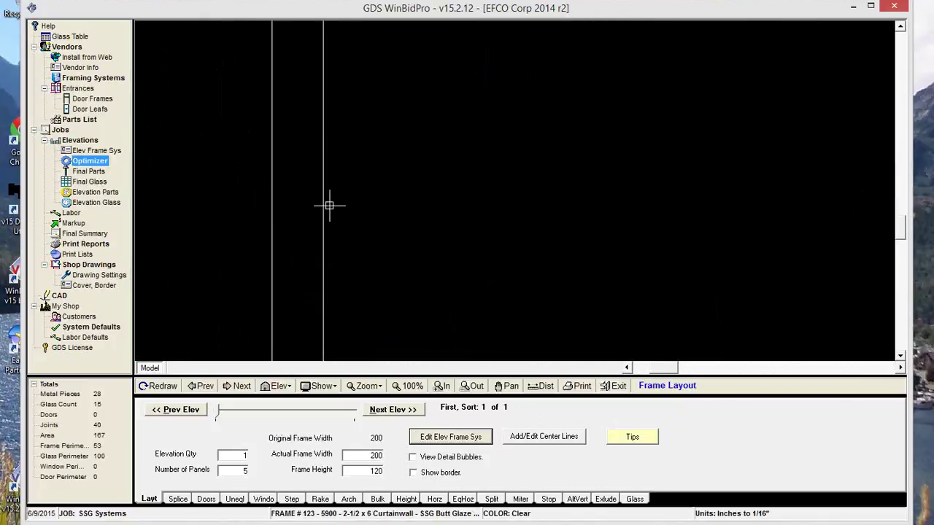
pyautogui.scroll(1, 348, 215)
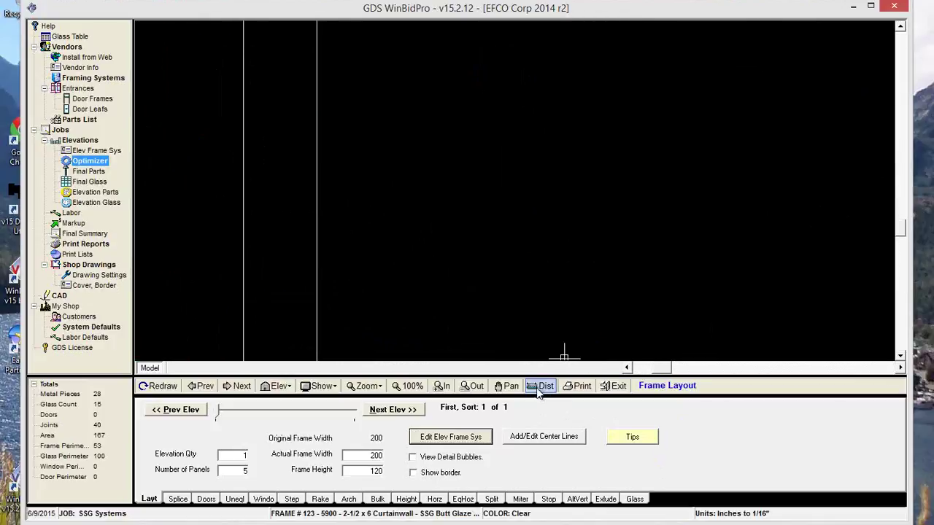
pyautogui.click(243, 213)
pyautogui.click(317, 213)
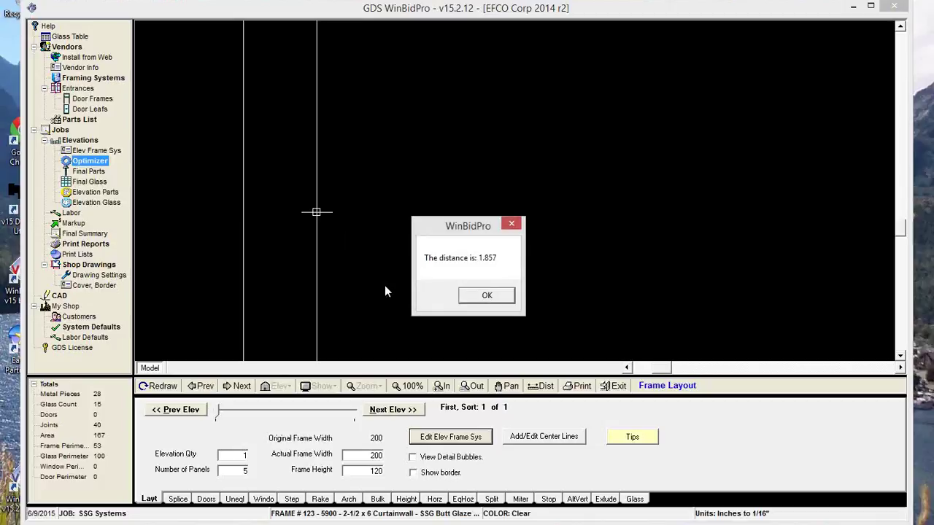
pyautogui.click(486, 297)
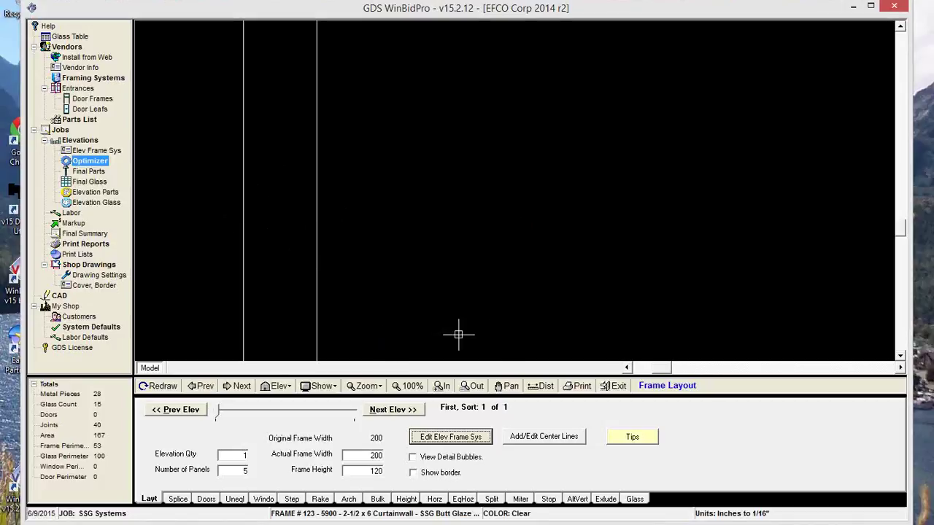
# - View the vertical mullion's CAD detail in the elevation's framing system, then return to the frame profile settings
pyautogui.click(411, 386)
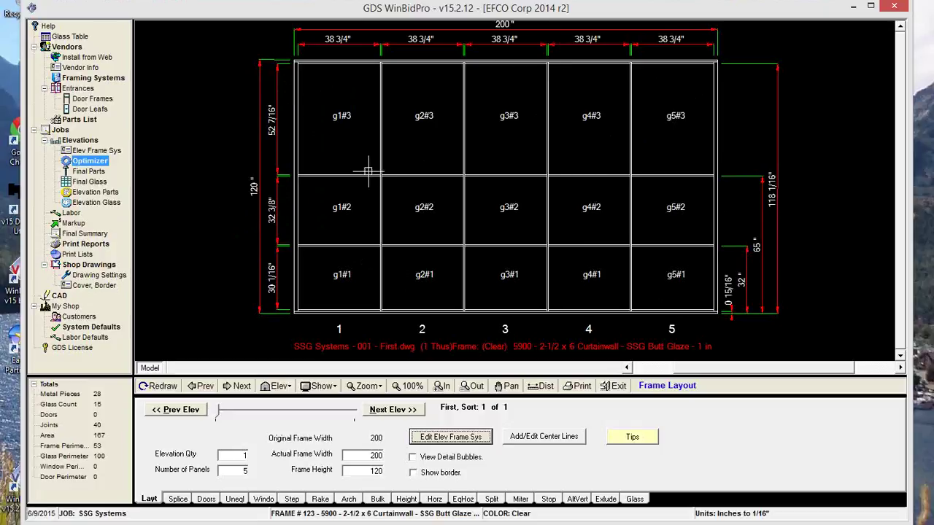
pyautogui.click(322, 176)
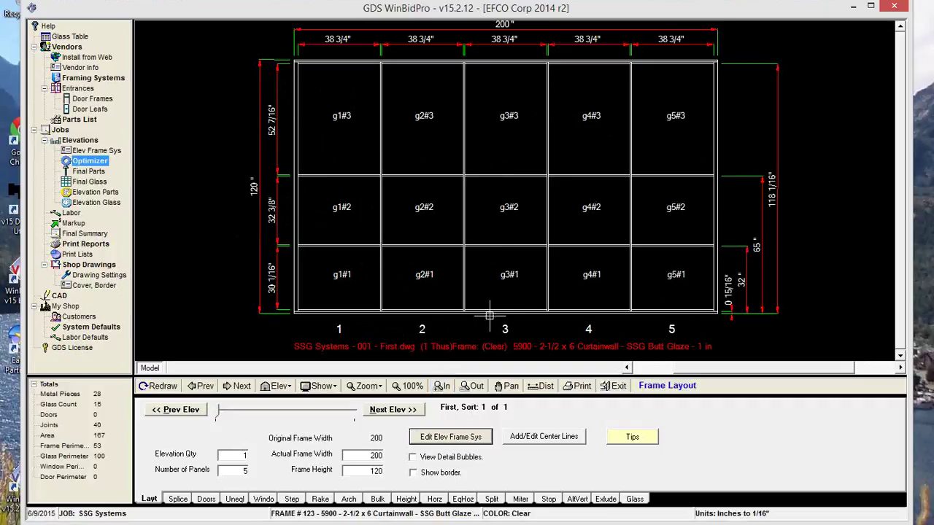
pyautogui.click(467, 438)
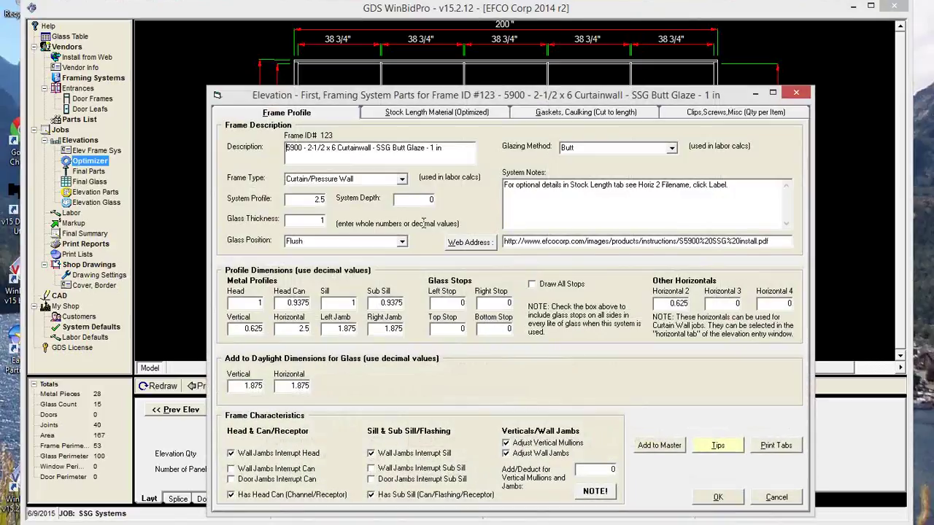
pyautogui.click(400, 112)
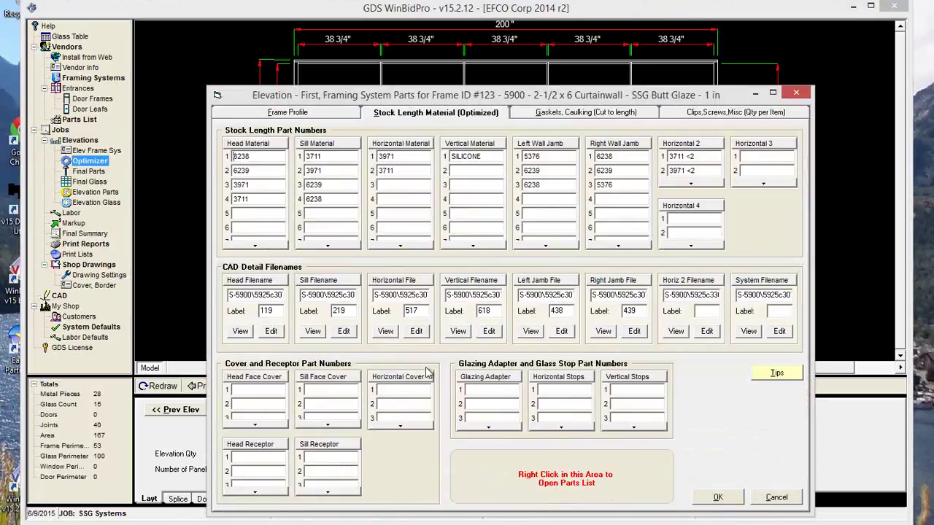
pyautogui.click(459, 332)
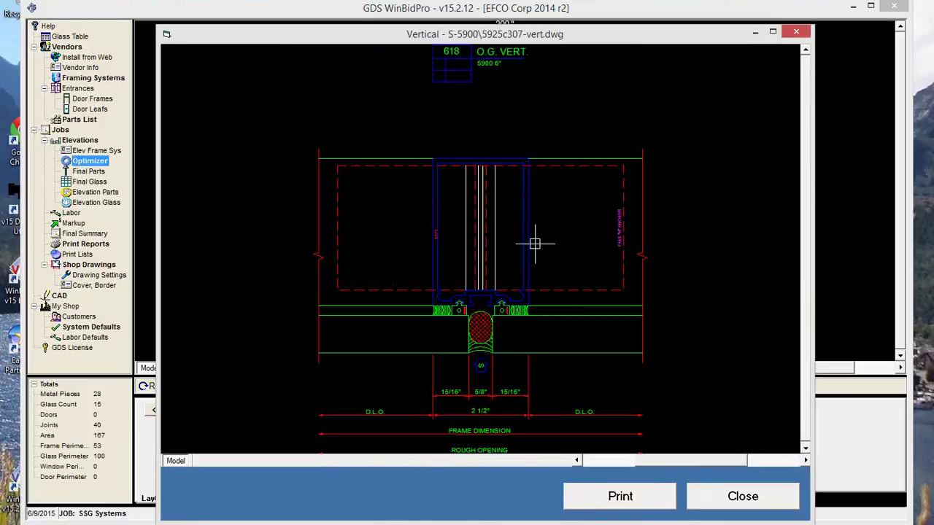
pyautogui.click(759, 499)
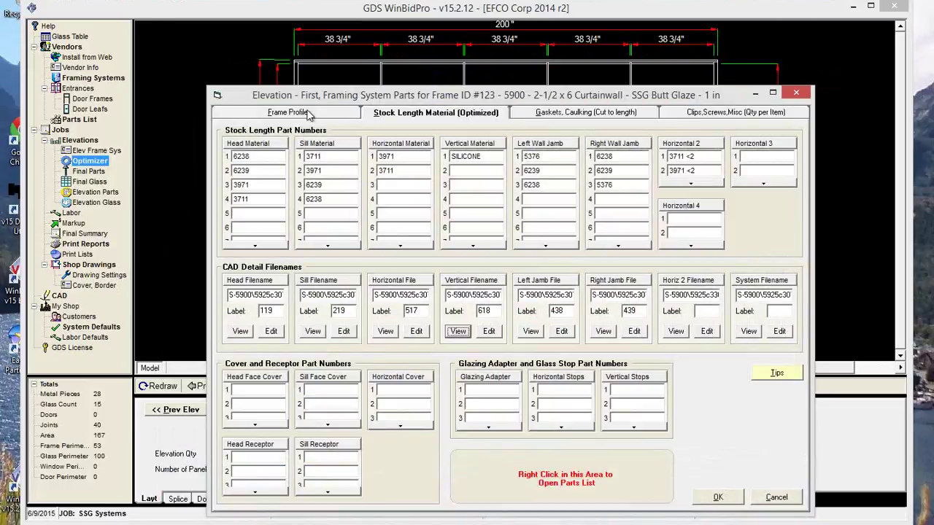
pyautogui.click(306, 113)
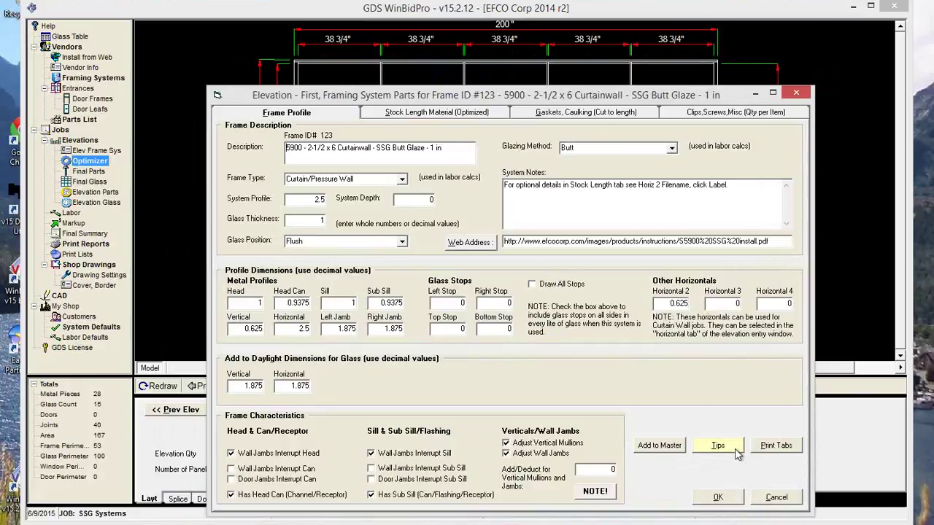
# - Add part 6239 with the length adjustment >1.875 as the second vertical material and save the framing system
pyautogui.click(441, 113)
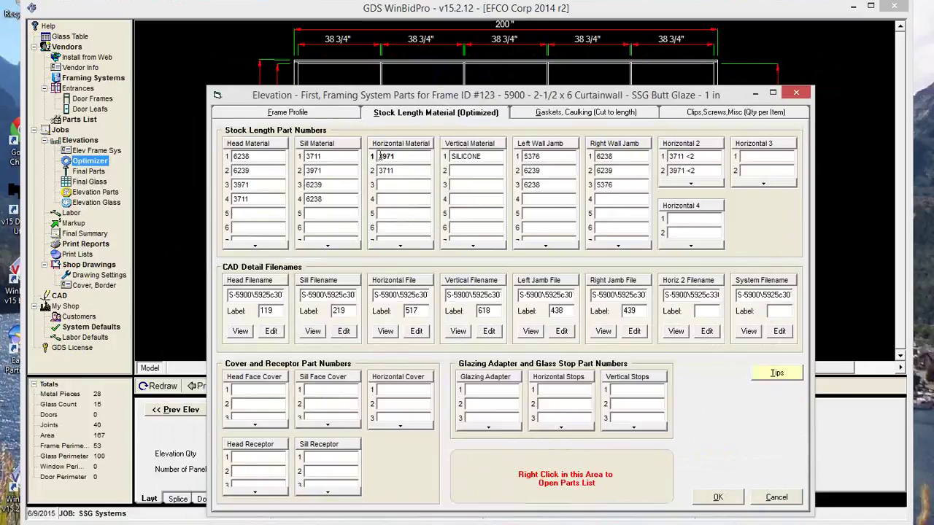
pyautogui.press('Down')
pyautogui.click(542, 170)
pyautogui.hotkey('ctrl', 'c')
pyautogui.click(464, 167)
pyautogui.hotkey('ctrl', 'v')
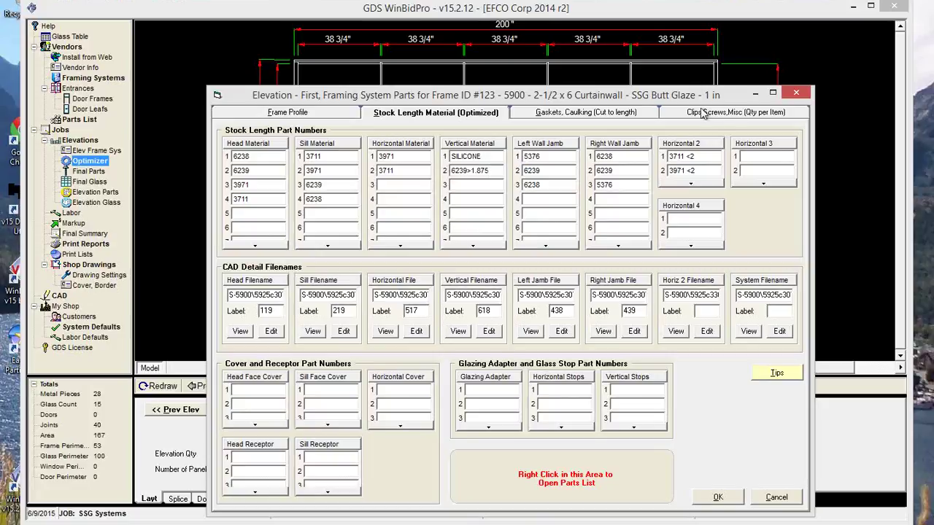
pyautogui.click(473, 191)
pyautogui.moveTo(486, 170); pyautogui.dragTo(471, 170)
pyautogui.click(732, 497)
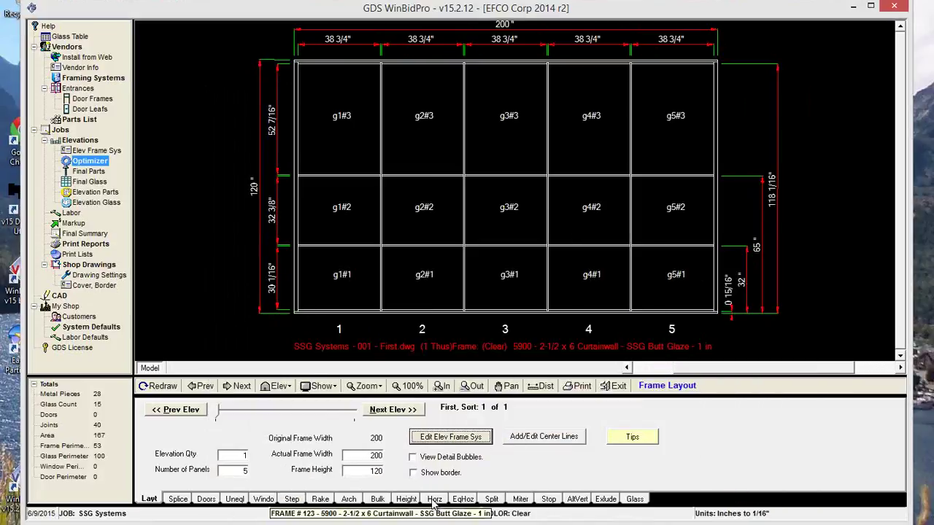
# - Try an add/deduct value of 1.875 for the vertical mullions and jambs and save the framing system
pyautogui.click(468, 440)
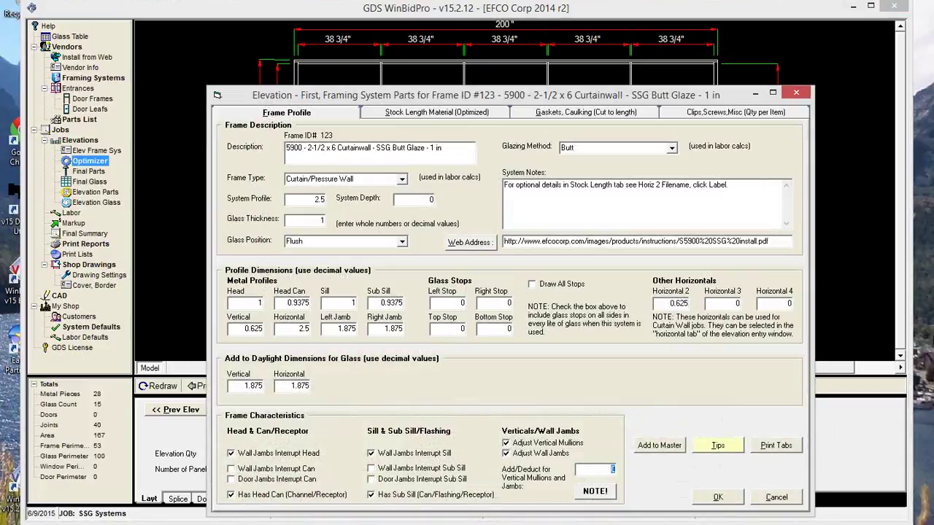
pyautogui.write('1.5')
pyautogui.click(715, 496)
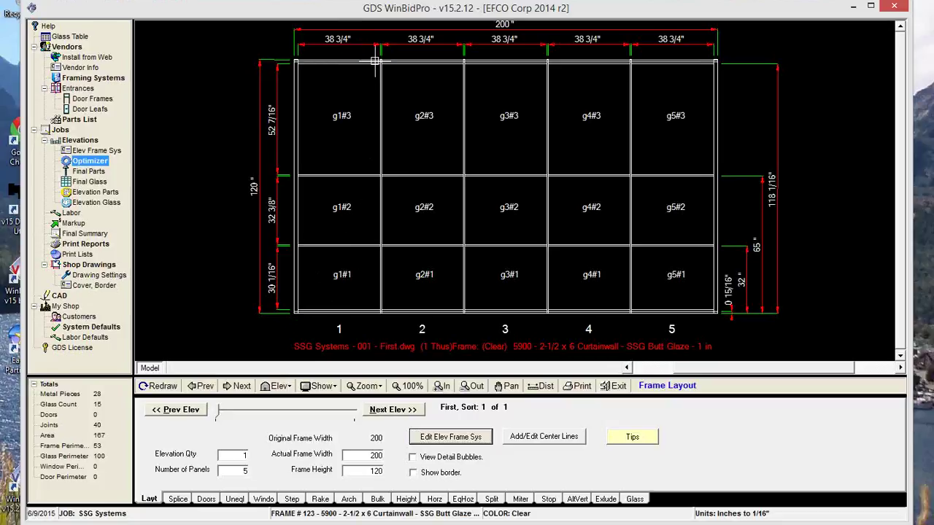
# - Examine how the vertical mullion between g1#3 and g2#3 meets the head and head can
pyautogui.scroll(2, 375, 67)
pyautogui.scroll(3, 375, 68)
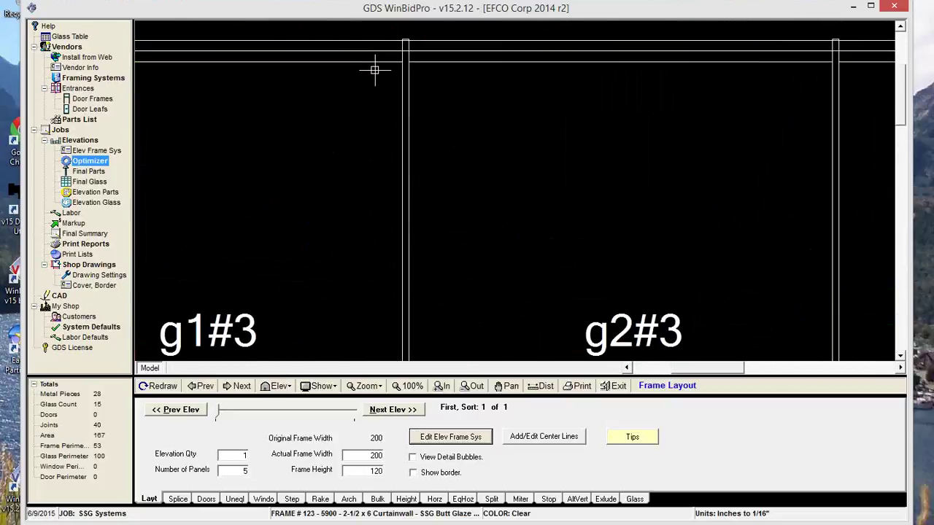
pyautogui.click(902, 32)
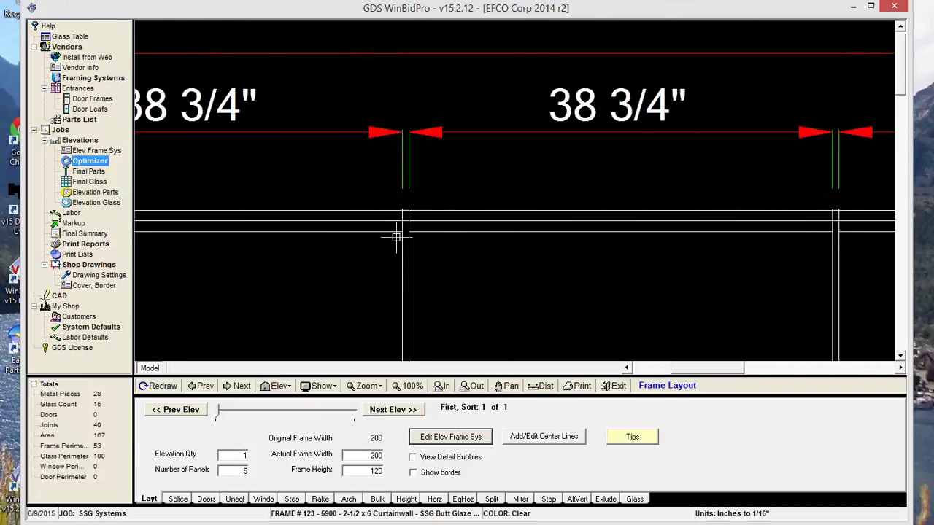
pyautogui.scroll(-1, 407, 299)
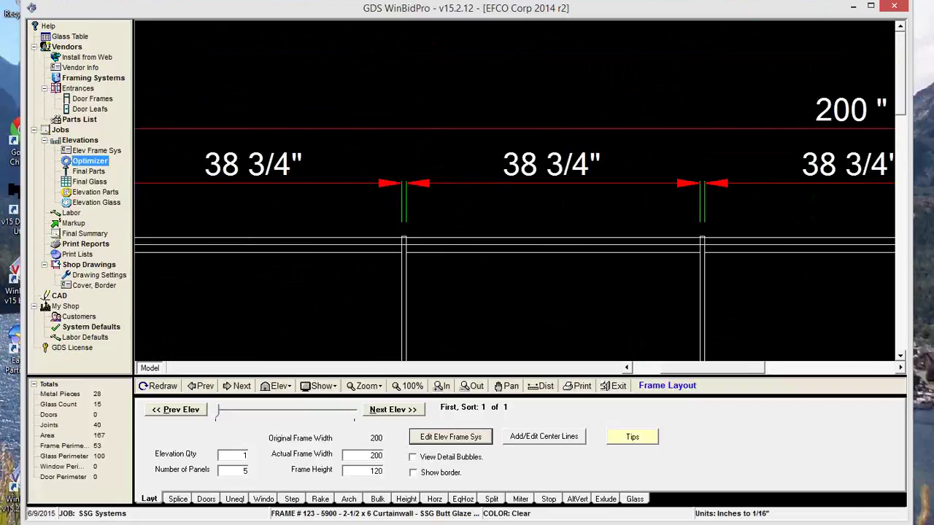
# - Examine how the lower end of the mullion between g3#1 and g4#1 runs into the sill and sub sill
pyautogui.click(901, 358)
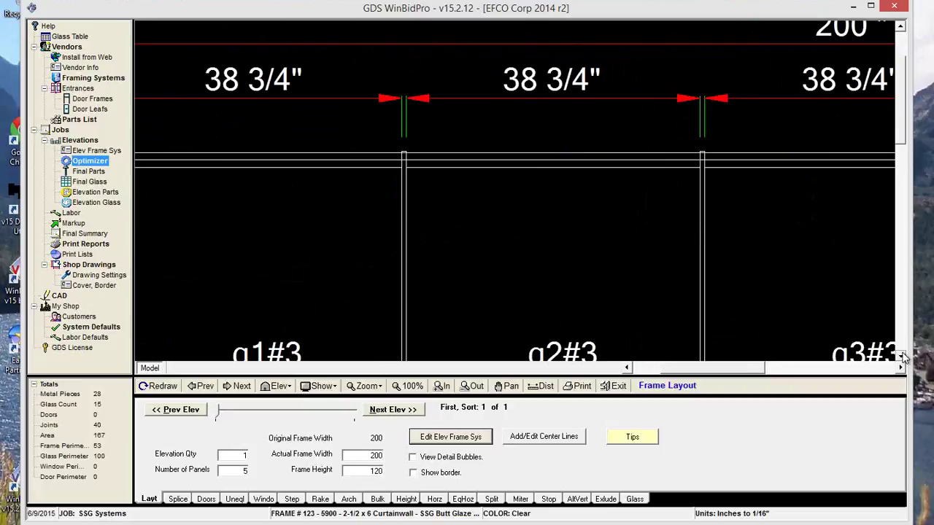
pyautogui.click(902, 357)
pyautogui.click(901, 357)
pyautogui.click(903, 357)
pyautogui.click(903, 358)
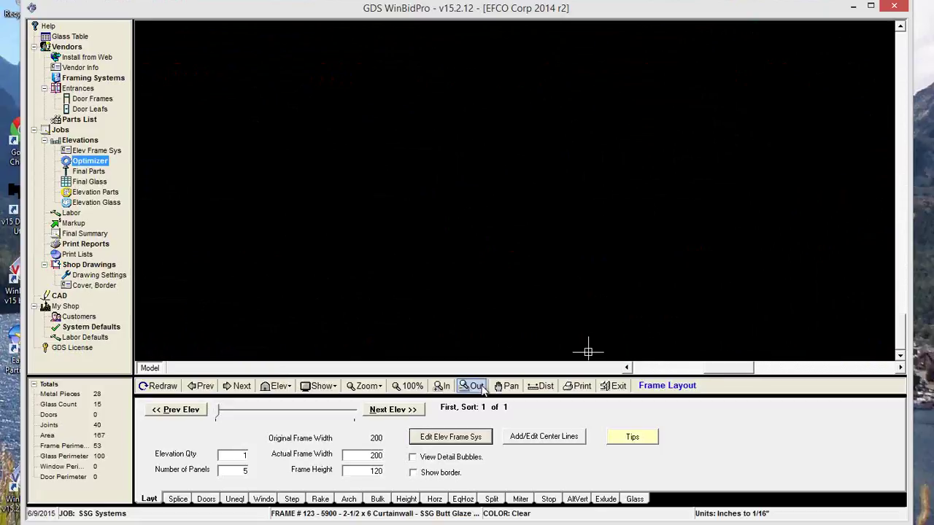
pyautogui.click(406, 385)
pyautogui.scroll(4, 546, 309)
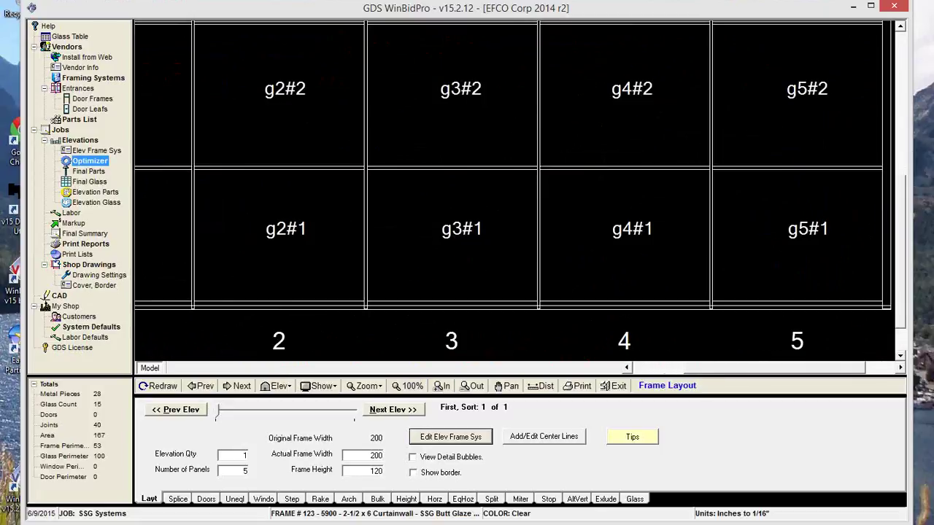
pyautogui.scroll(3, 519, 317)
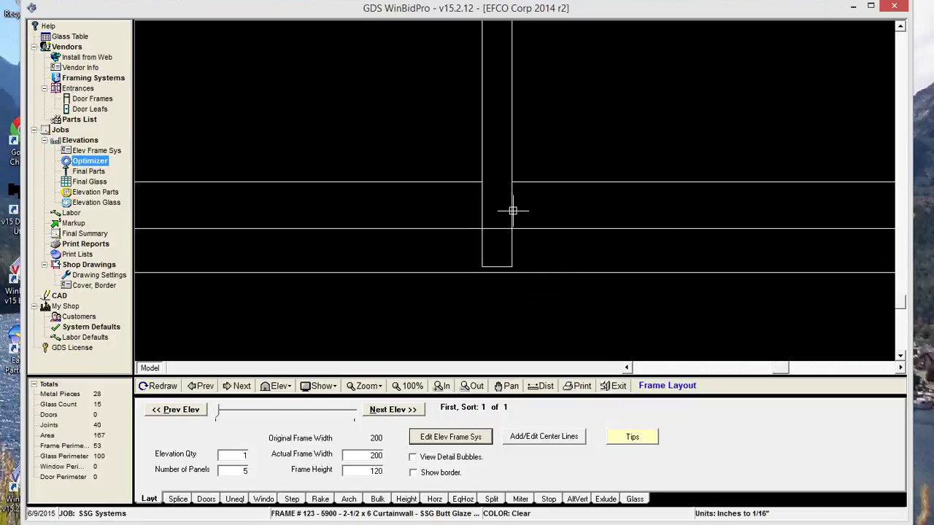
pyautogui.scroll(1, 507, 247)
pyautogui.scroll(-5, 508, 246)
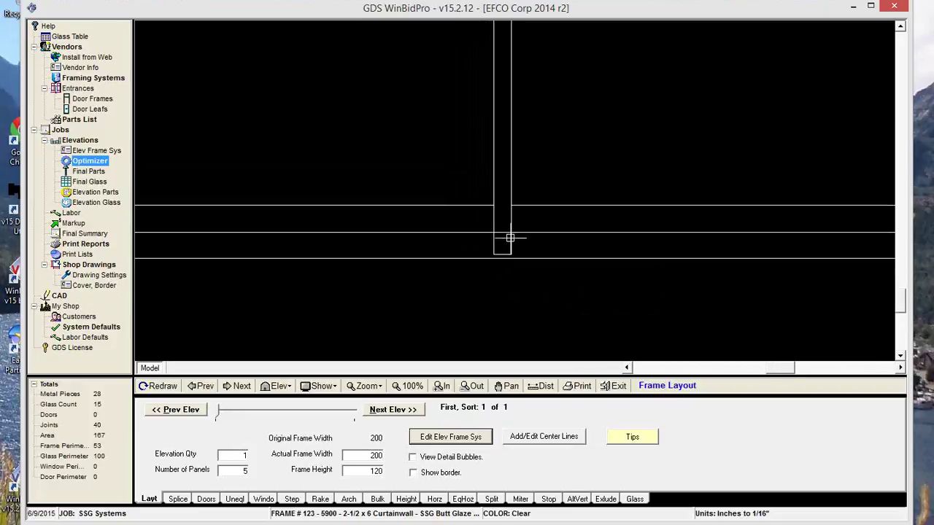
# - Follow the mullion between panels 3 and 4 up to the head and check its upper end
pyautogui.click(901, 27)
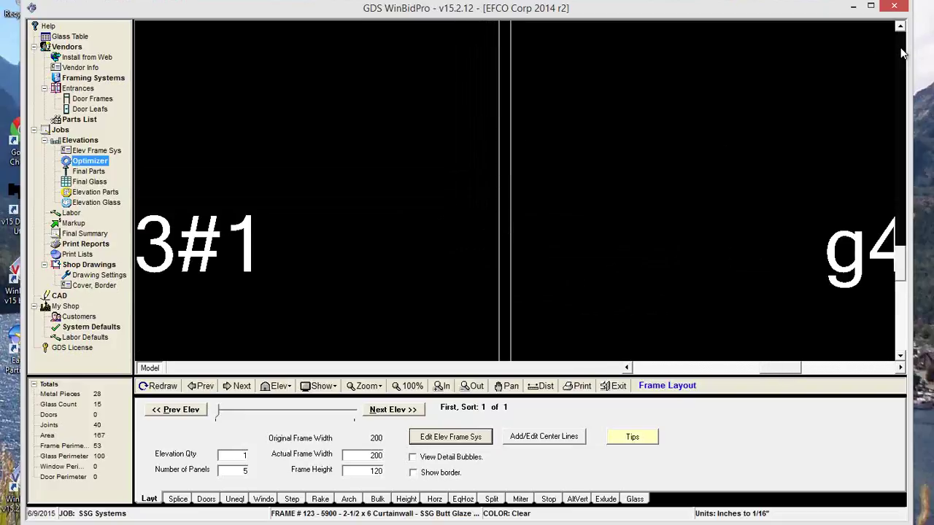
pyautogui.click(903, 53)
pyautogui.click(902, 53)
pyautogui.click(903, 53)
pyautogui.click(902, 53)
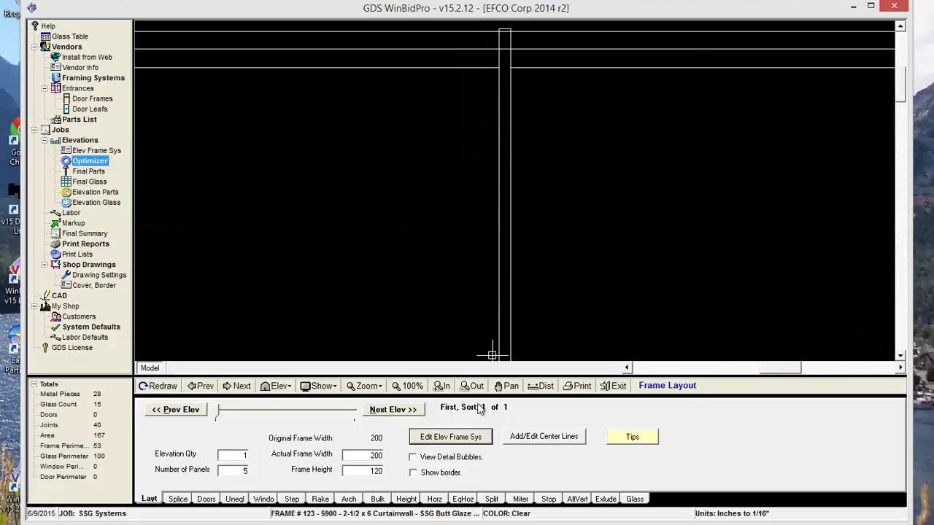
# - Set the add/deduct value for vertical mullions and jambs to 0 in the elevation's framing system
pyautogui.click(448, 442)
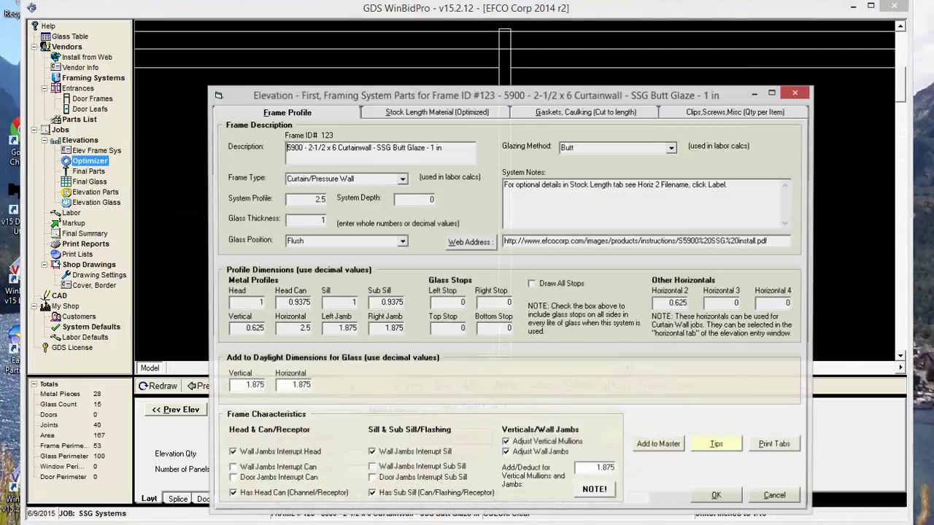
pyautogui.doubleClick(605, 469)
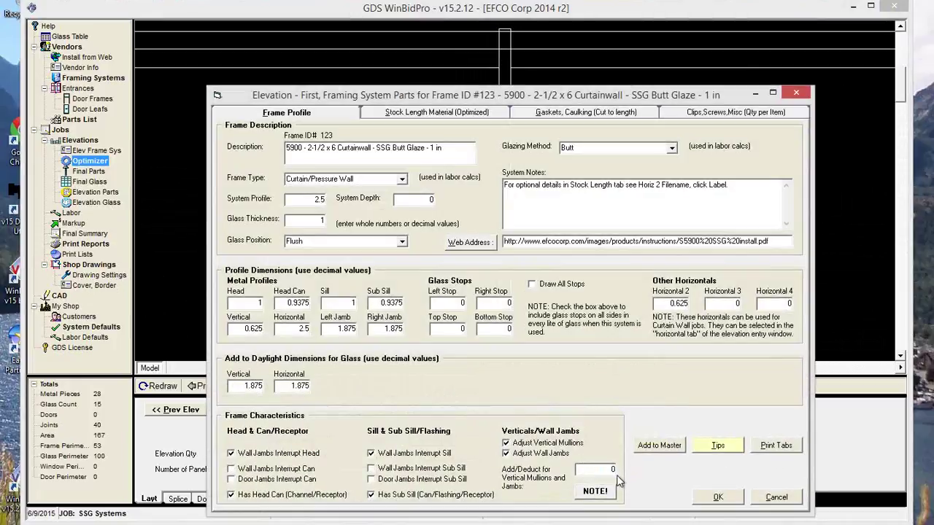
# - Reorder the stock length parts with 6239>1.875 as first vertical material, append >1.875 to right wall jamb parts 6238, 6239 and 5376, and save
pyautogui.click(438, 114)
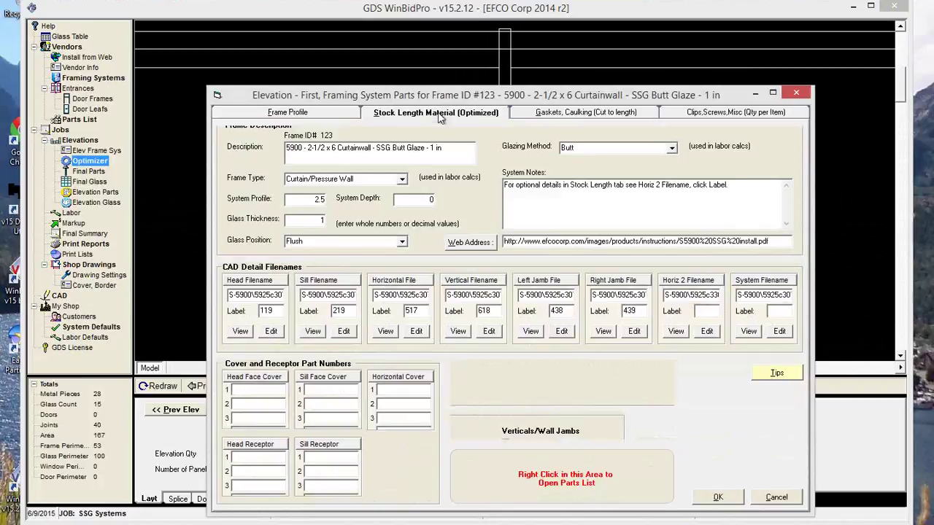
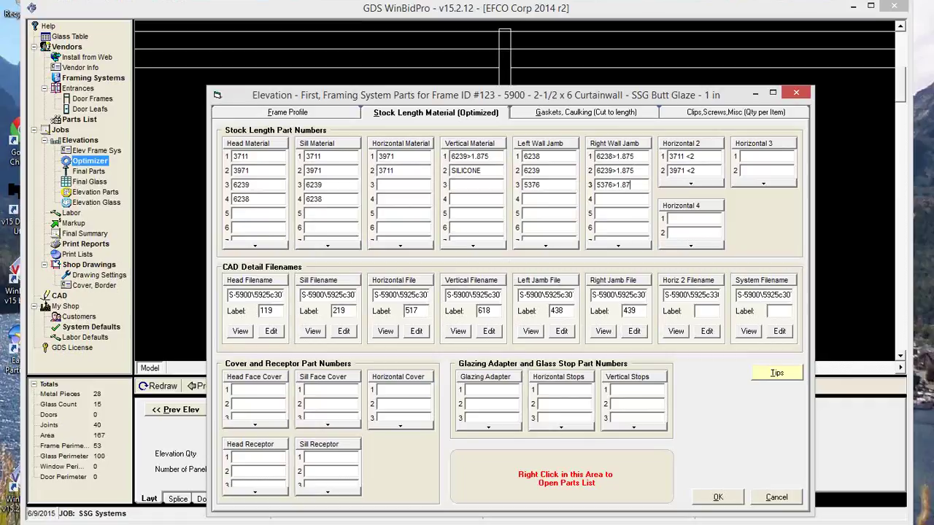
pyautogui.press('Return')
pyautogui.click(324, 199)
pyautogui.click(718, 498)
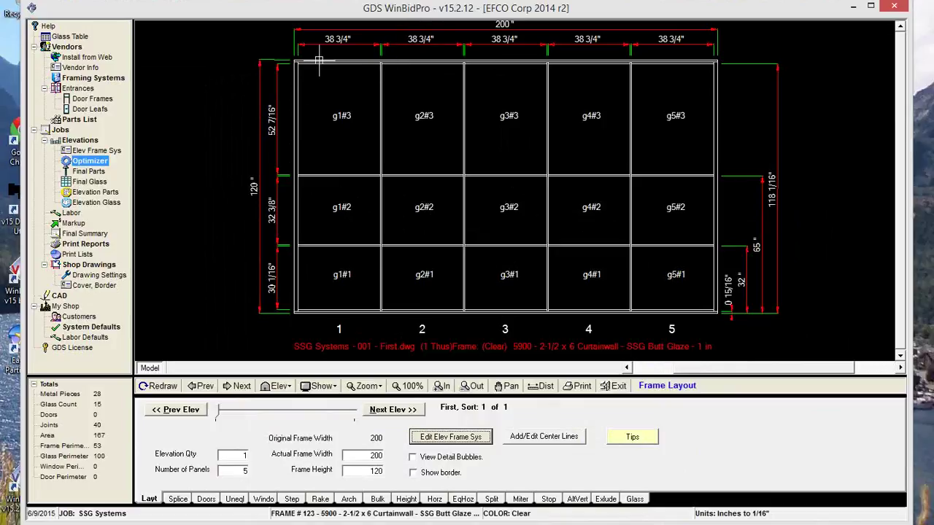
# - Inspect the head and mullion joints above g1#3 in the updated elevation drawing
pyautogui.scroll(1, 351, 64)
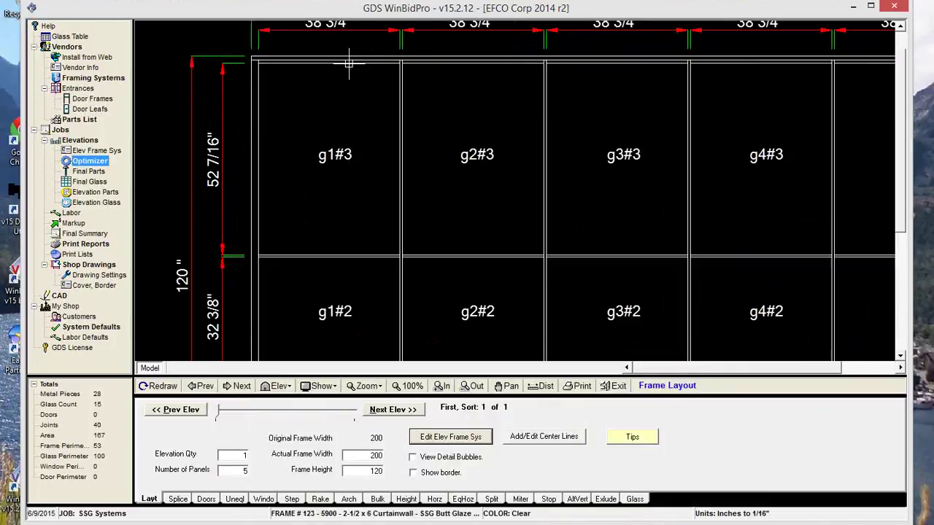
pyautogui.scroll(2, 347, 65)
pyautogui.scroll(-2, 342, 75)
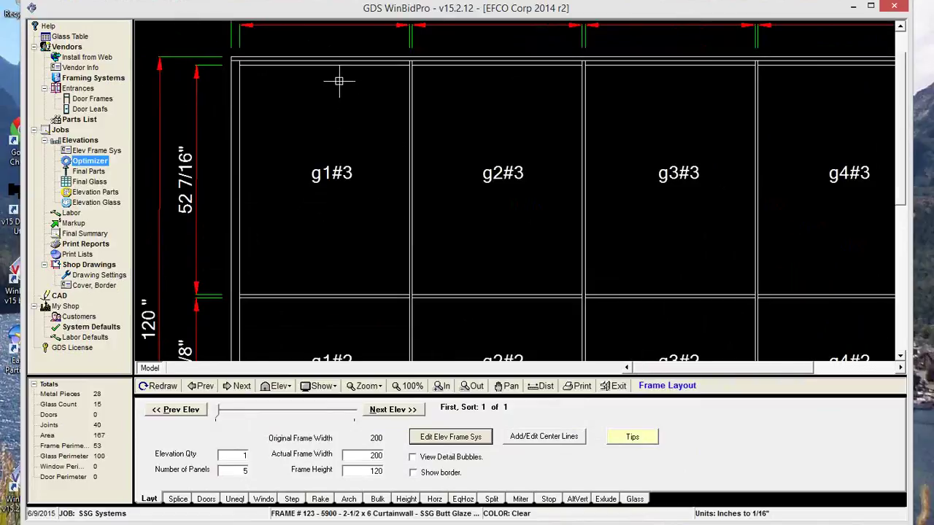
pyautogui.scroll(-2, 339, 81)
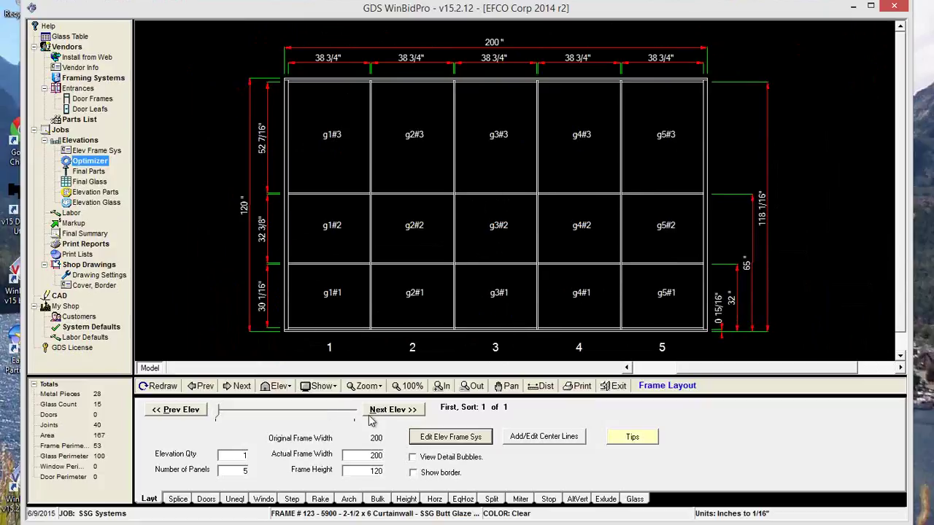
# - Copy the elevation First to a new elevation in the SSG Systems job
pyautogui.click(80, 141)
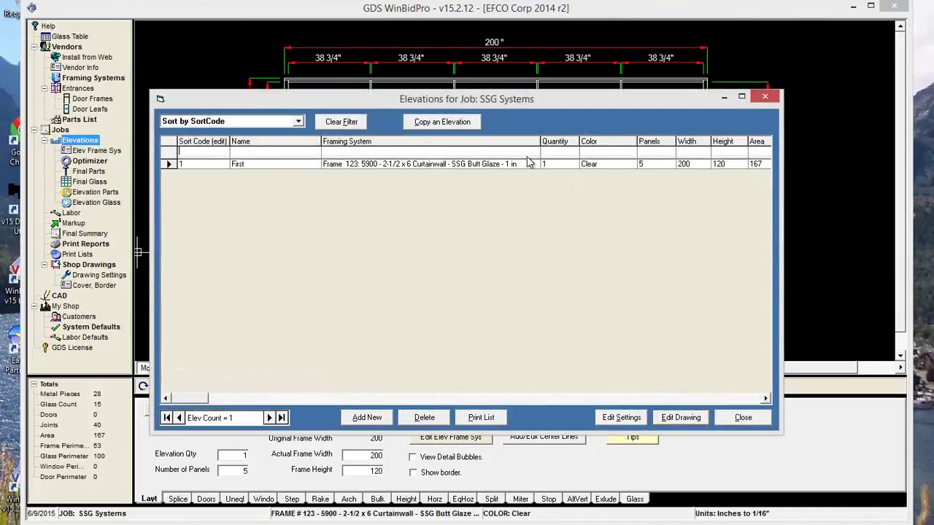
pyautogui.click(430, 122)
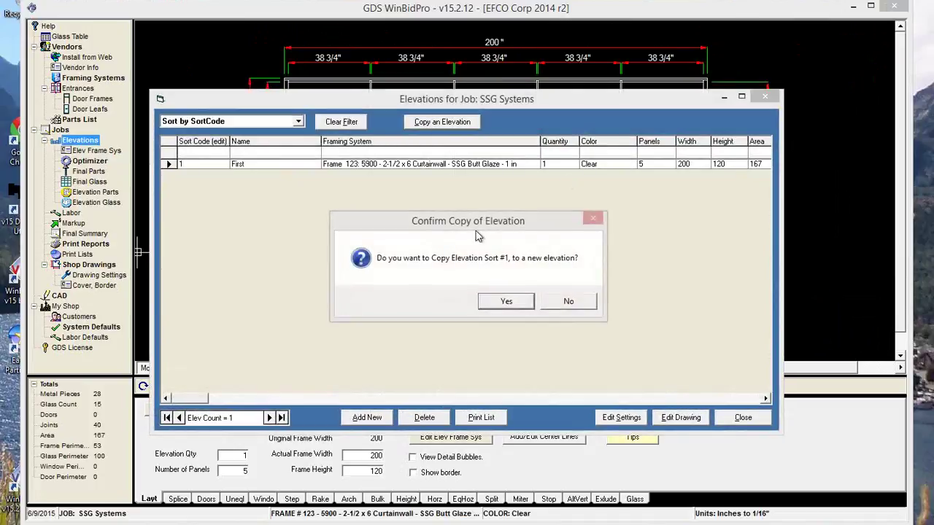
pyautogui.click(504, 300)
# - Rename the copied elevation to Back Member Drawing
pyautogui.click(250, 175)
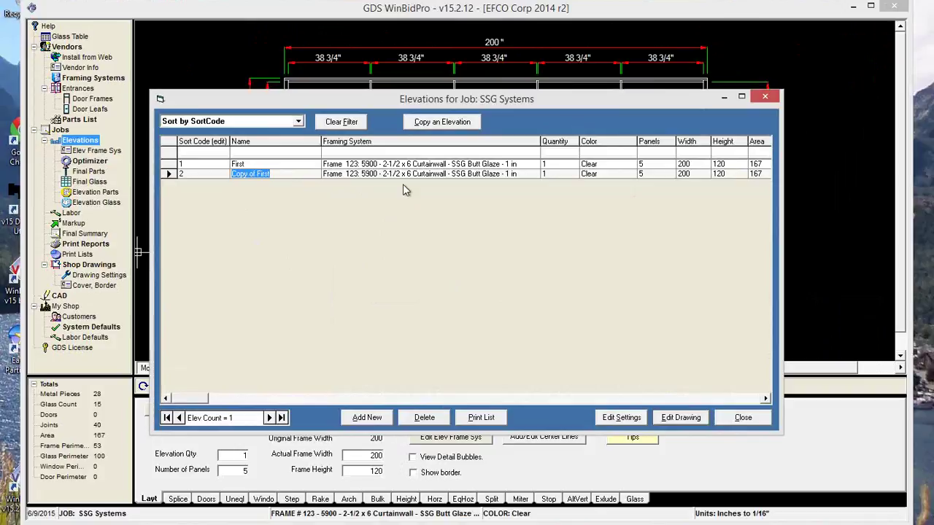
pyautogui.click(621, 418)
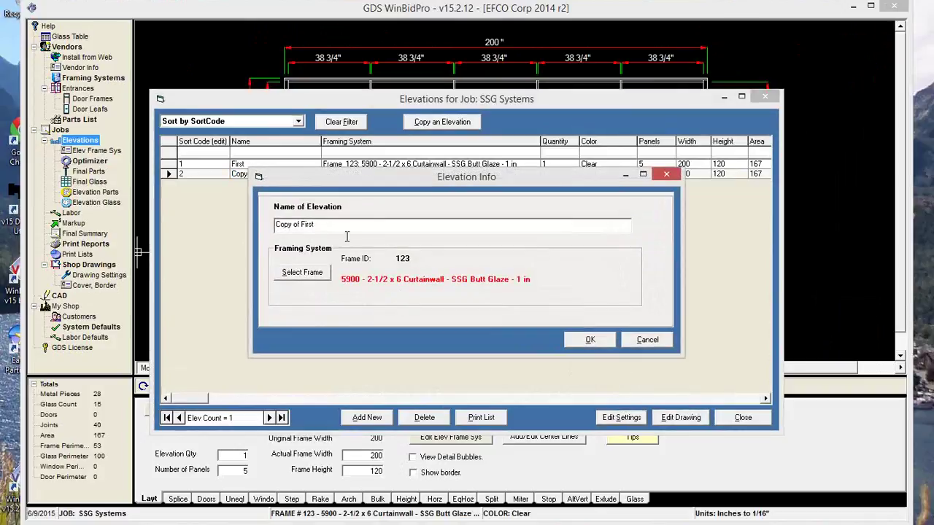
pyautogui.moveTo(318, 224); pyautogui.dragTo(175, 199)
pyautogui.write('A')
pyautogui.write('ack Member Drawing')
pyautogui.click(599, 339)
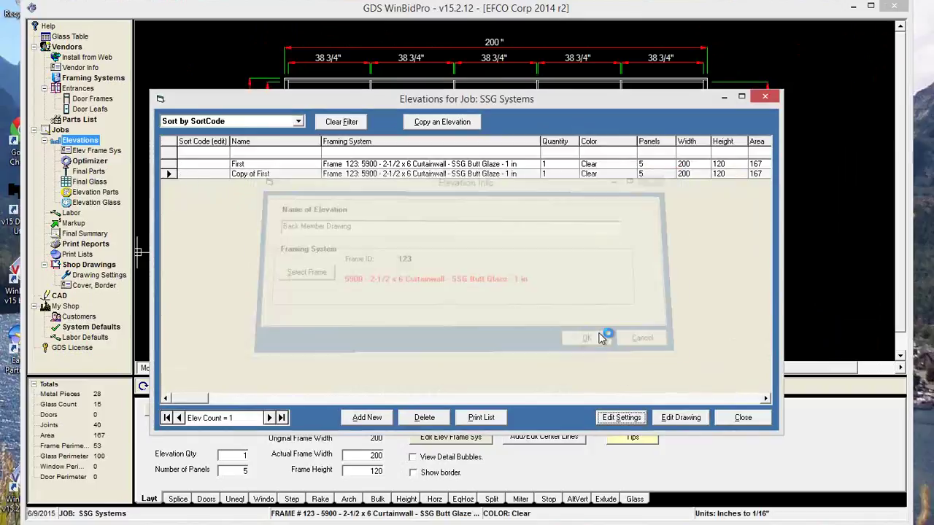
# - In the Back Member Drawing elevation's frame profile, set the head and sill to 2.5 and the head can to 0
pyautogui.click(743, 419)
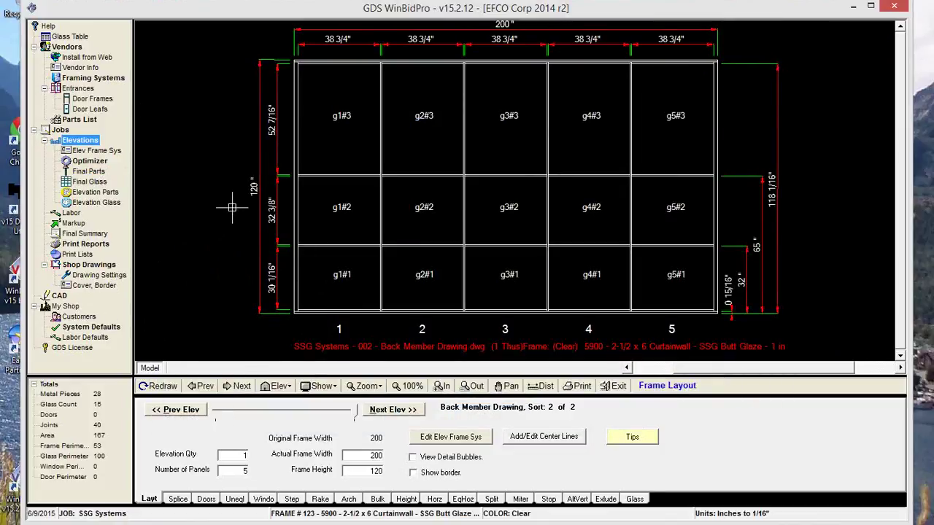
pyautogui.click(438, 436)
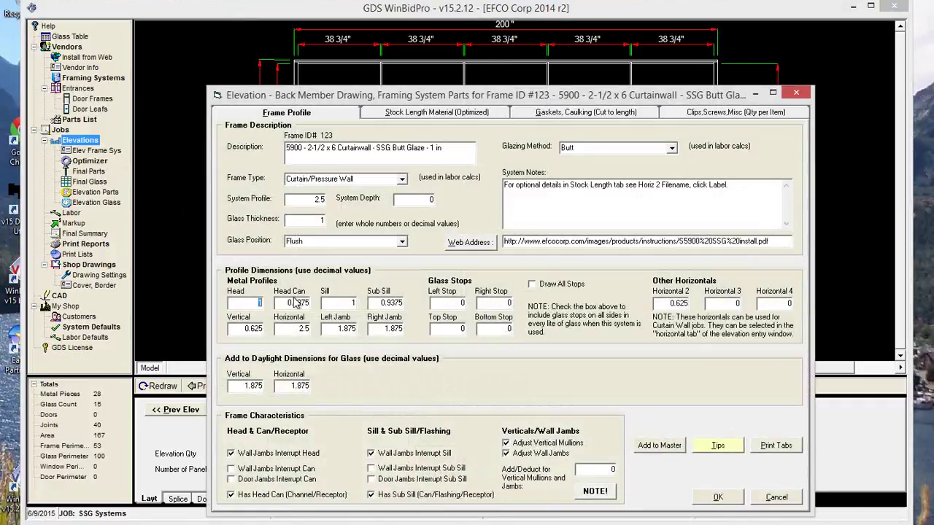
pyautogui.write('2.5')
pyautogui.press('Tab')
pyautogui.write('4')
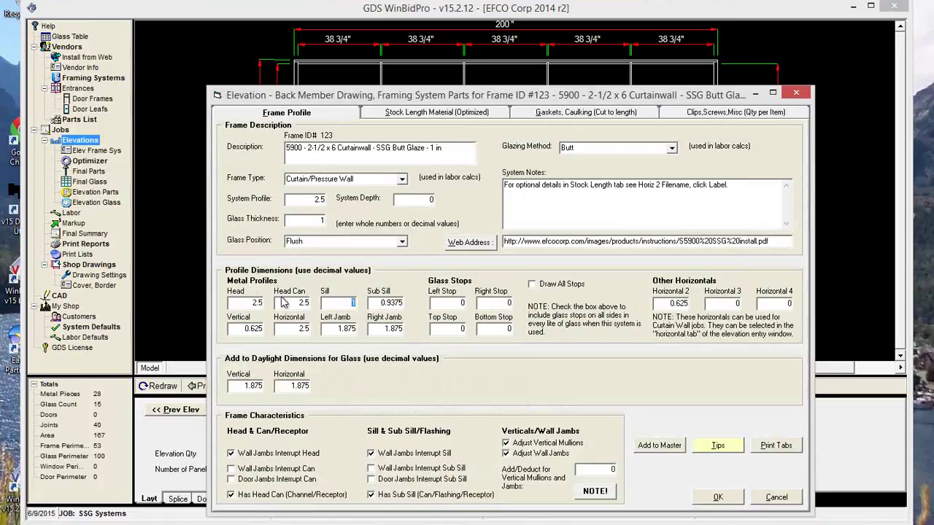
pyautogui.click(298, 306)
pyautogui.press('Tab')
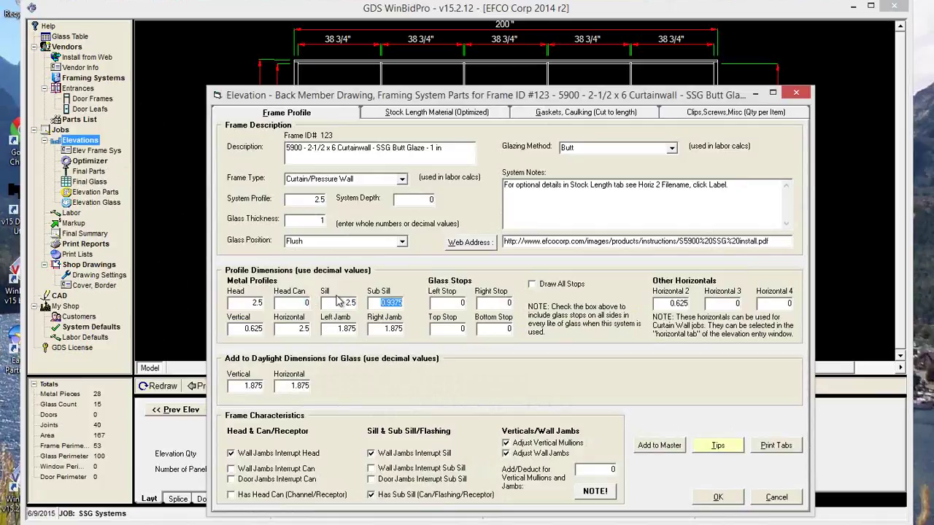
# - Set the sub sill profile to 0 and the vertical, left jamb and right jamb profiles to 2.5, and save the frame system
pyautogui.write('0')
pyautogui.press('Tab')
pyautogui.write('4')
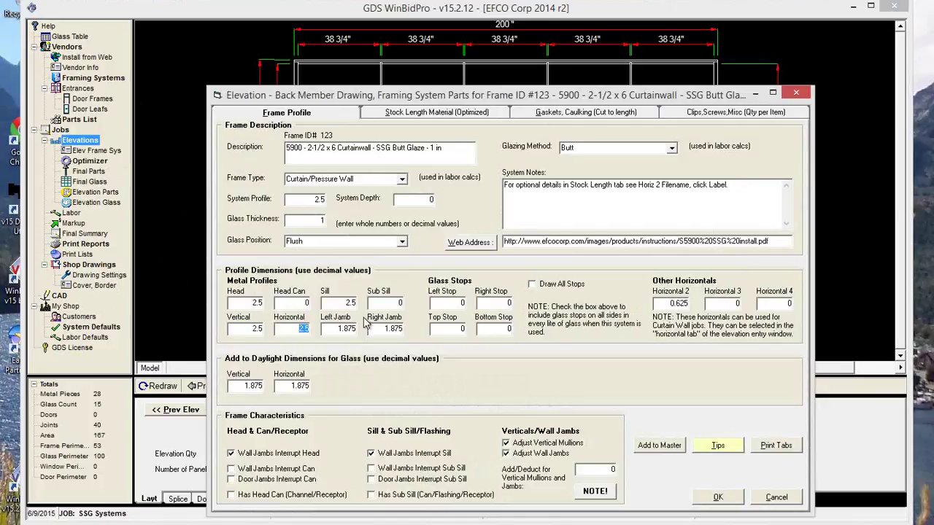
pyautogui.press('Tab')
pyautogui.write('2.5')
pyautogui.press('Tab')
pyautogui.write('2')
pyautogui.click(734, 500)
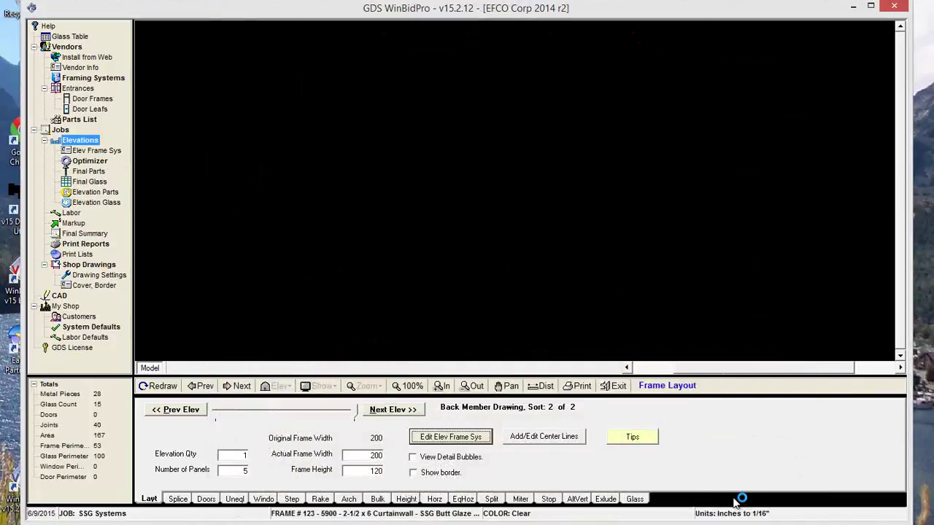
# - Remove the >1.875 condition from vertical material 6239 and the <2 conditions from Horizontal 2 parts 3711 and 3971
pyautogui.click(438, 439)
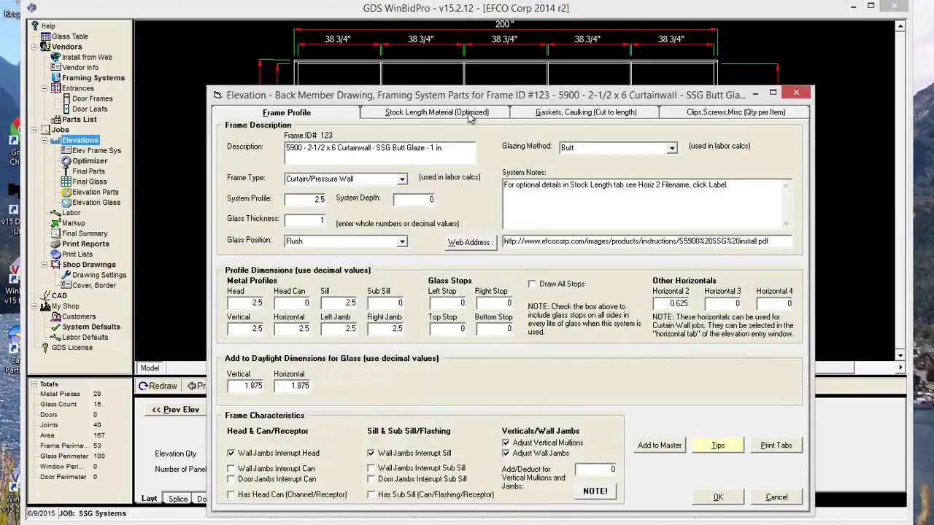
pyautogui.click(470, 118)
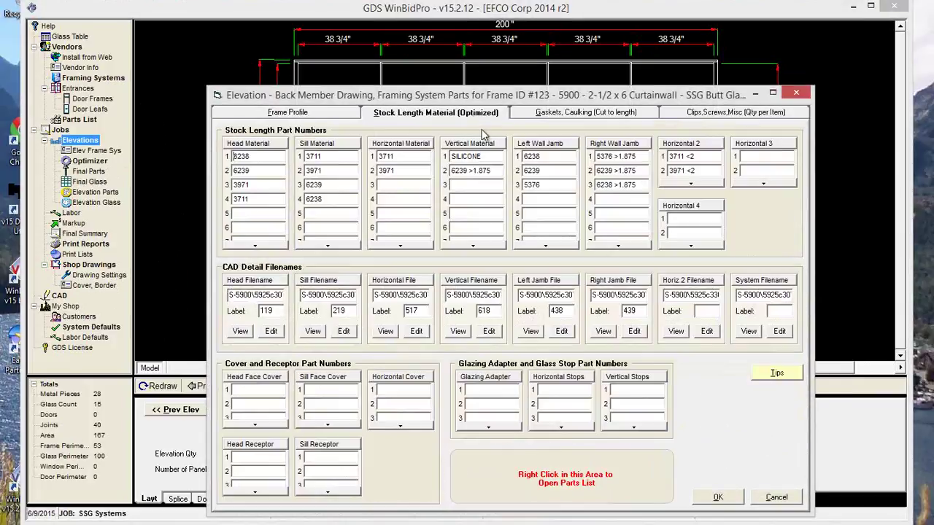
pyautogui.press('BackSpace')
pyautogui.press('BackSpace')
pyautogui.press('BackSpace')
pyautogui.press('BackSpace')
pyautogui.press('BackSpace')
pyautogui.press('BackSpace')
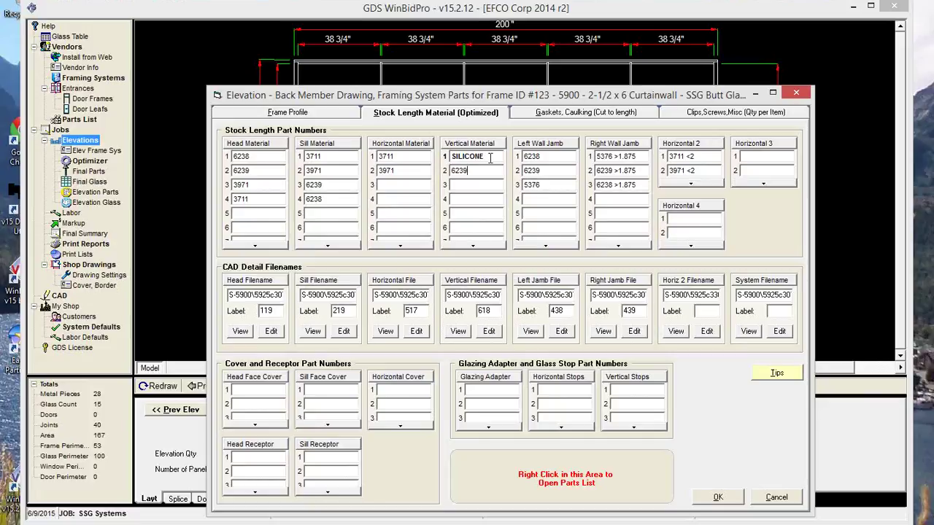
pyautogui.click(475, 170)
pyautogui.click(701, 170)
pyautogui.press('BackSpace')
pyautogui.press('BackSpace')
# - Remove the >1.875 condition from right wall jamb parts 5376, 6239 and 6238
pyautogui.click(642, 156)
pyautogui.click(642, 171)
pyautogui.moveTo(641, 171); pyautogui.dragTo(609, 172)
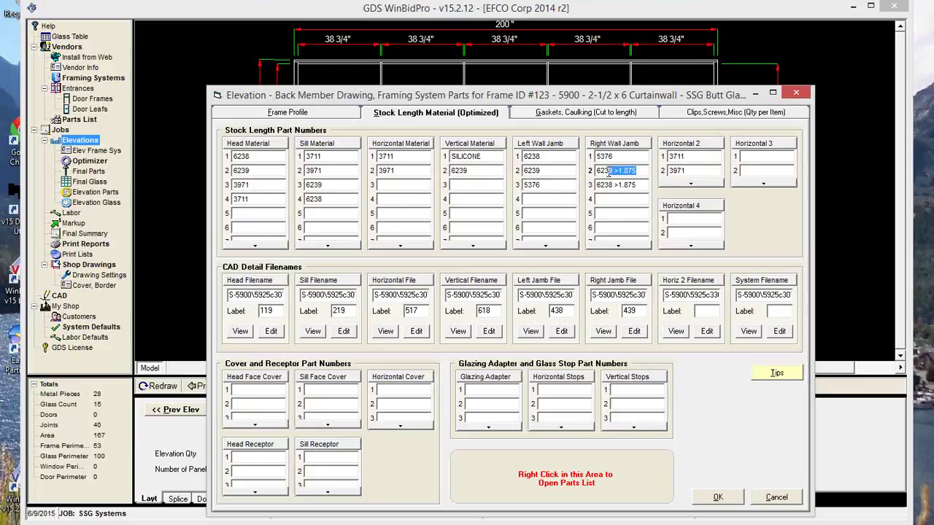
pyautogui.press('BackSpace')
pyautogui.click(639, 185)
pyautogui.press('BackSpace')
pyautogui.press('BackSpace')
pyautogui.press('BackSpace')
pyautogui.press('BackSpace')
pyautogui.press('BackSpace')
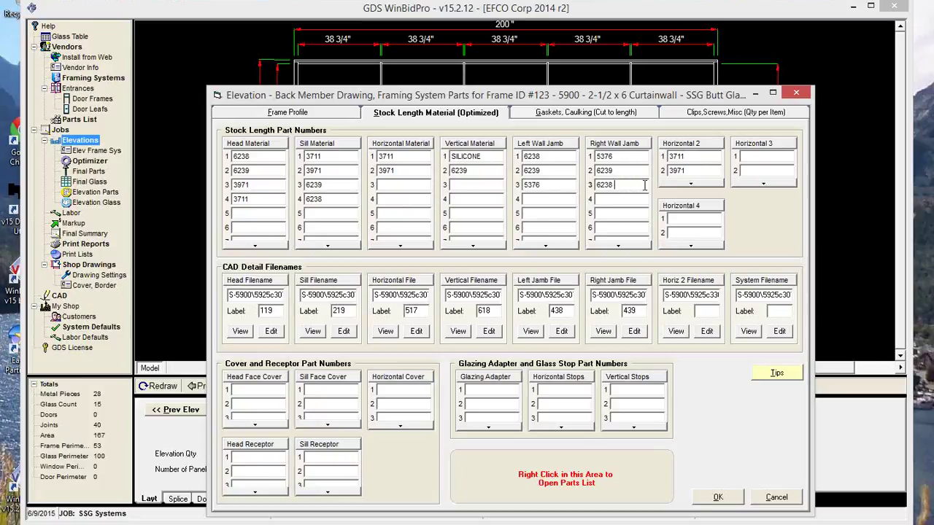
pyautogui.click(619, 175)
# - Delete SILICONE from the vertical material list and save the frame system parts
pyautogui.click(470, 158)
pyautogui.doubleClick(488, 158)
pyautogui.press('BackSpace')
pyautogui.click(719, 497)
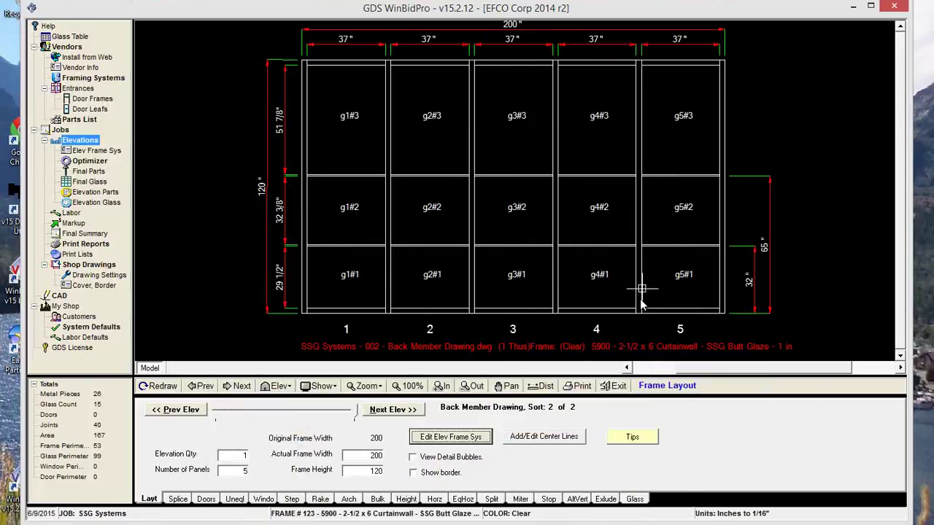
# - Set the profile of both added horizontals, at heights 32 and 65, to 2.5
pyautogui.click(436, 500)
pyautogui.click(389, 422)
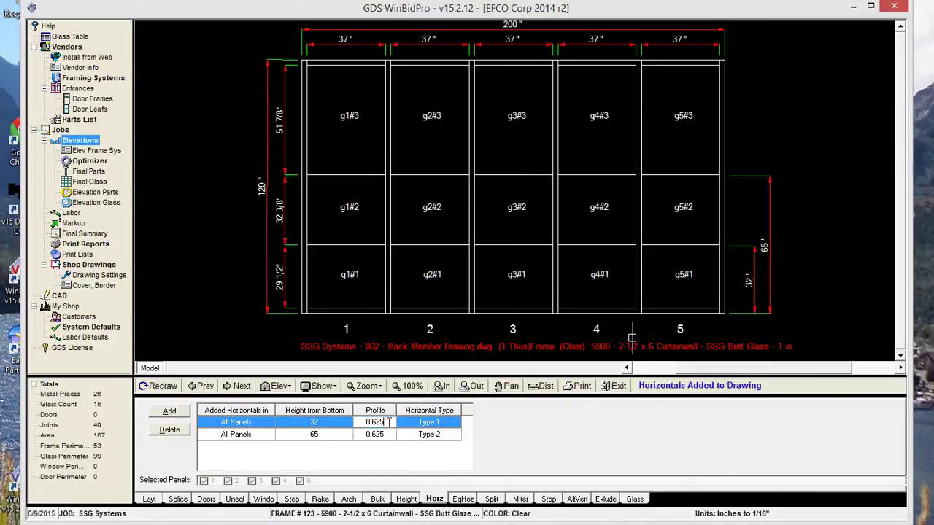
pyautogui.click(389, 422)
pyautogui.write('2.5')
pyautogui.click(381, 436)
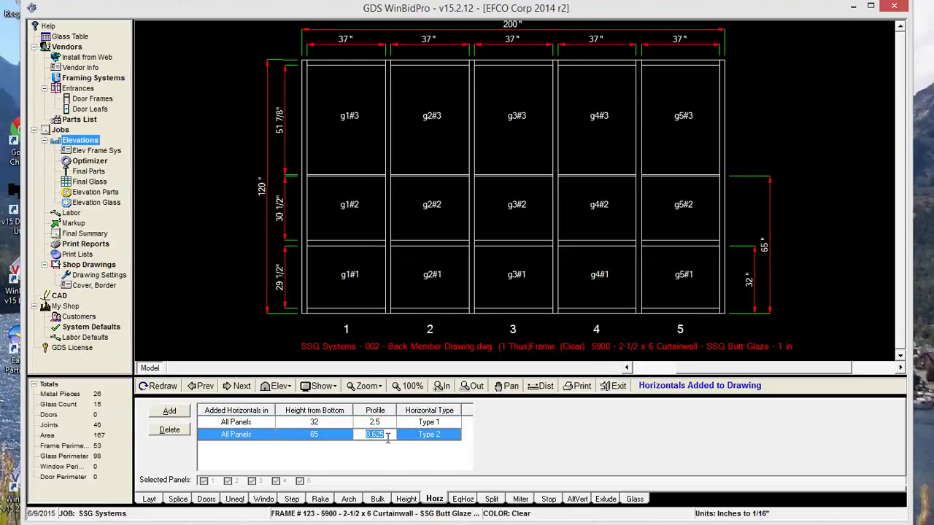
pyautogui.write('2.5')
pyautogui.click(425, 451)
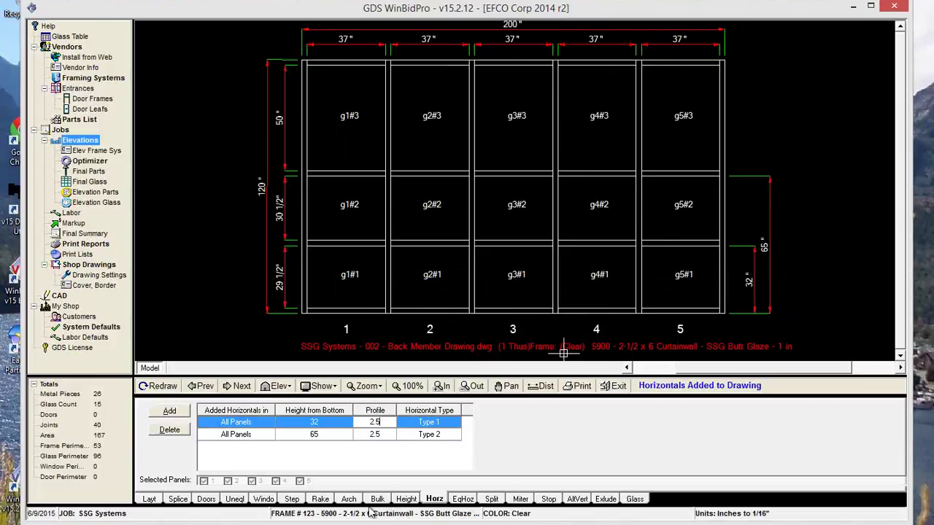
# - Enter SILICONE as the second glazing vinyl part in the elevation's gaskets and caulking
pyautogui.click(156, 501)
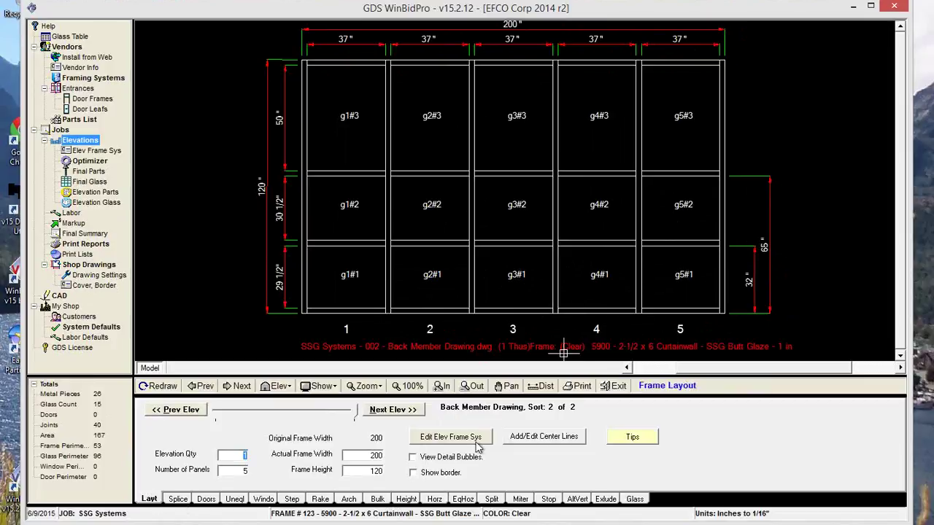
pyautogui.doubleClick(579, 251)
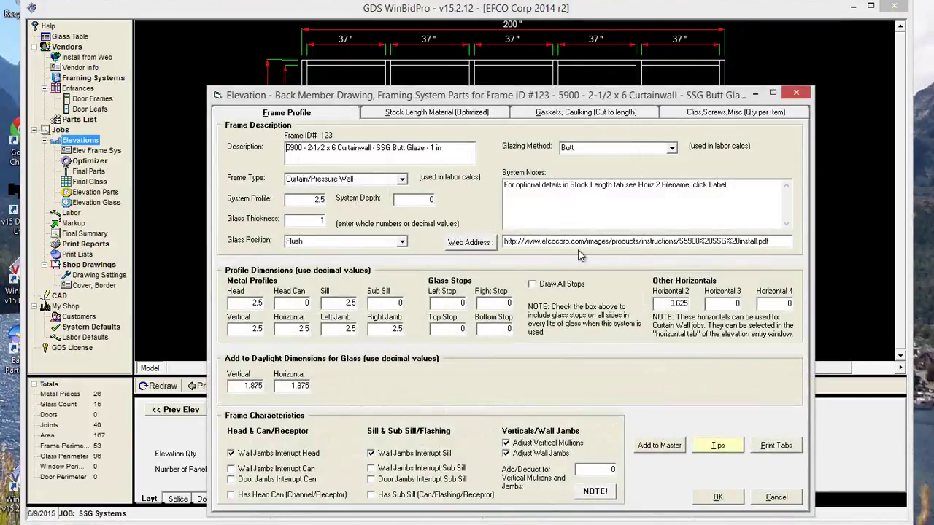
pyautogui.click(575, 113)
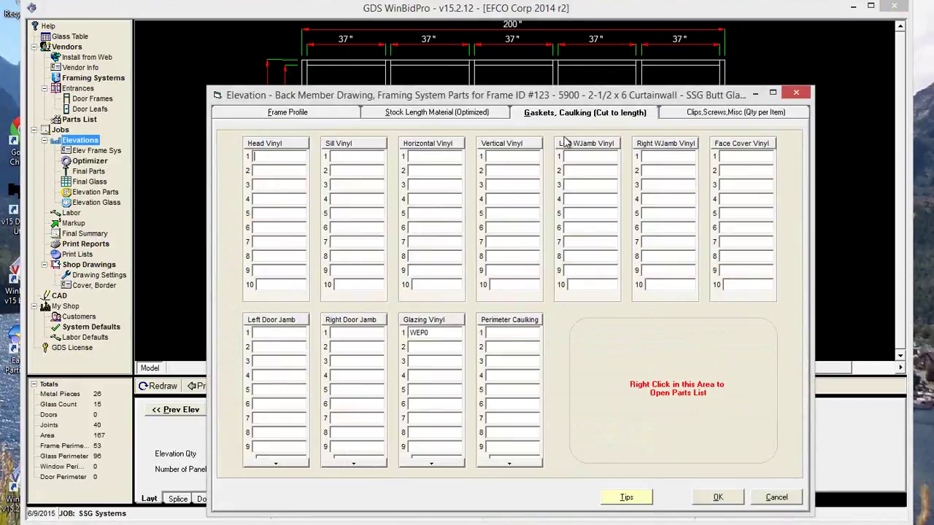
pyautogui.click(444, 350)
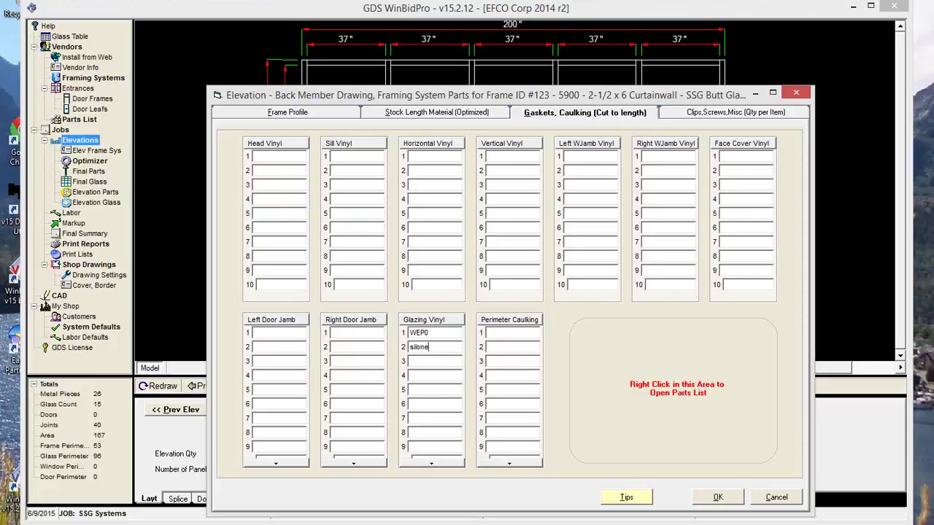
pyautogui.write('silicone')
pyautogui.press('Return')
# - Search the parts list for part numbers starting with SIL and check the SILICONE entry's description and type
pyautogui.rightClick(617, 357)
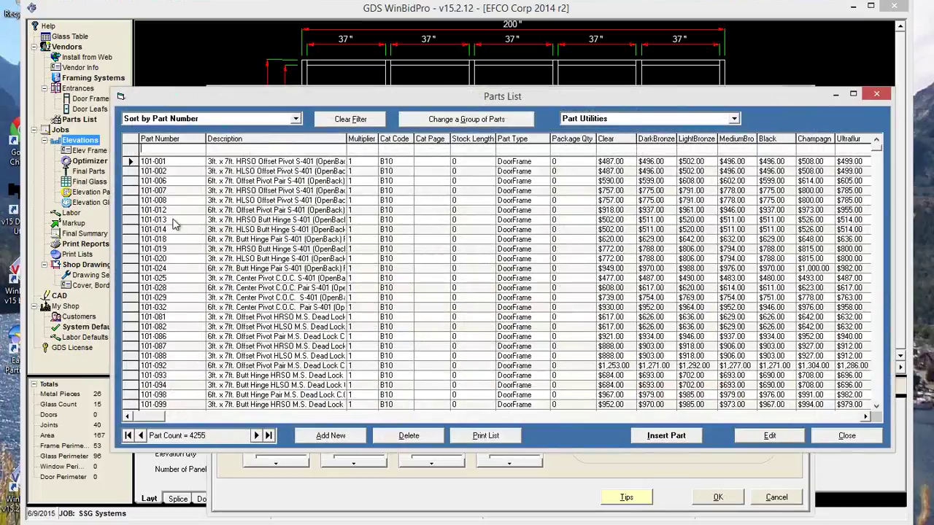
pyautogui.write('SIL')
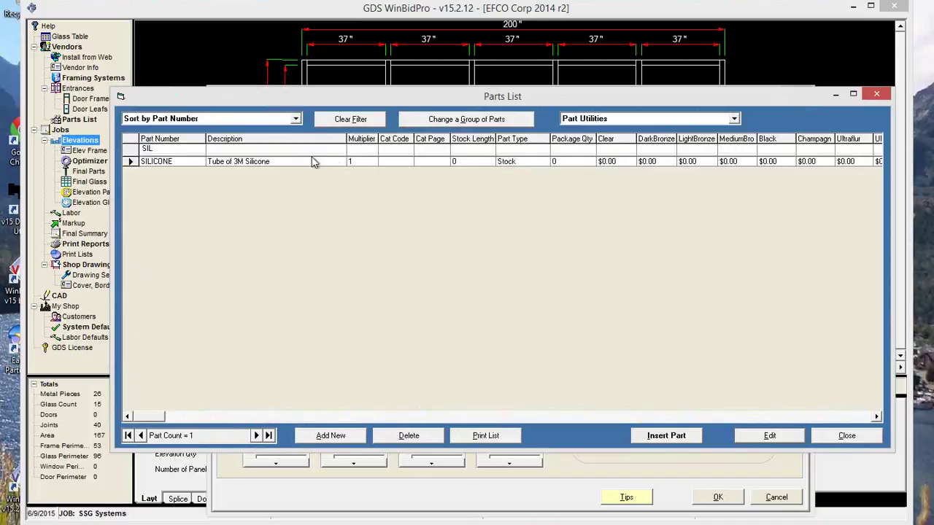
pyautogui.press('Tab')
pyautogui.click(294, 161)
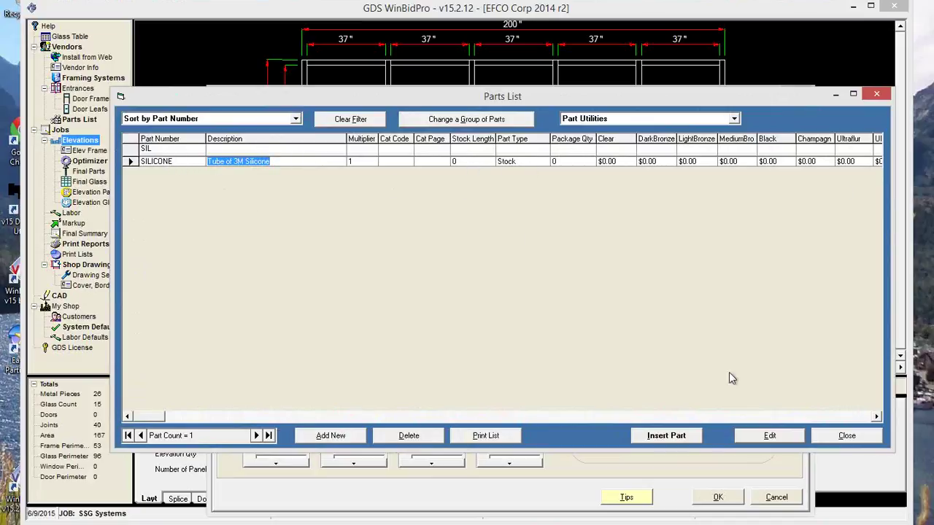
pyautogui.click(823, 434)
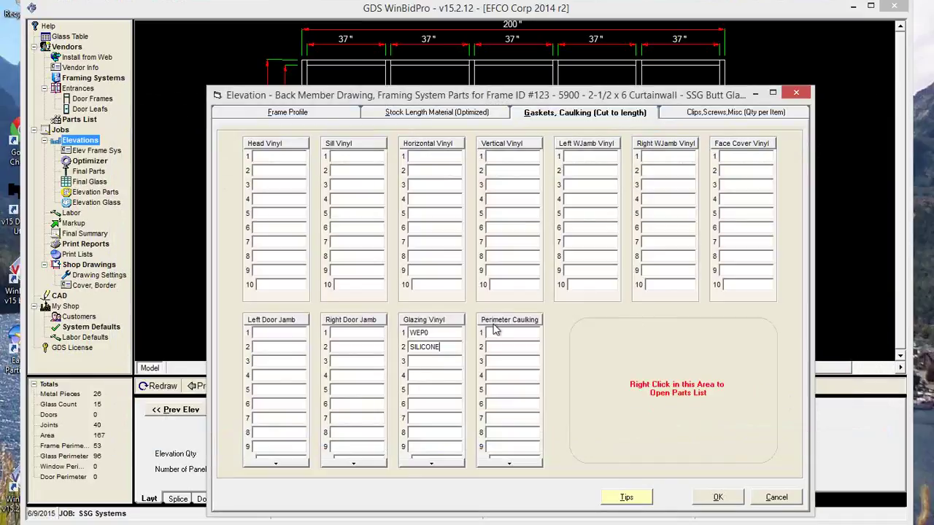
# - Change the second glazing vinyl to SILICONESEAL and start adding it as a new part with a Mill/Other price of $0.50
pyautogui.write('eal')
pyautogui.click(487, 326)
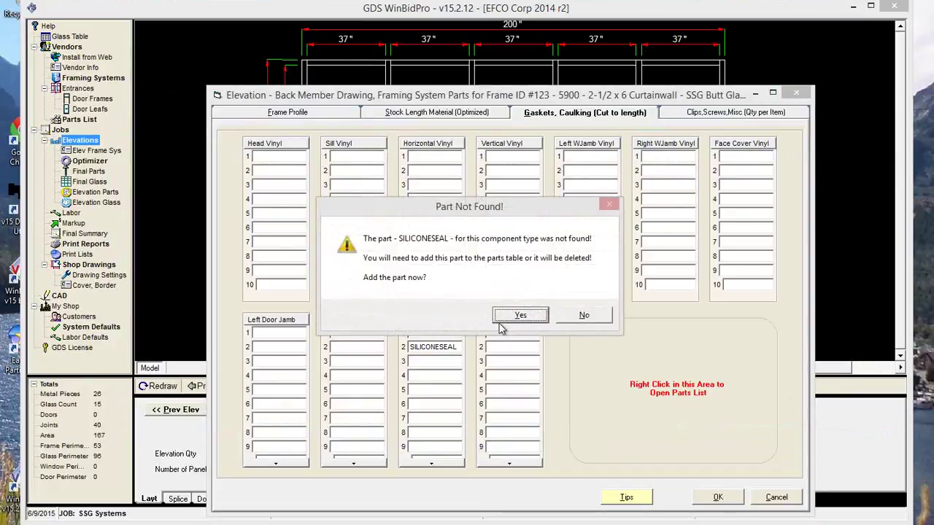
pyautogui.click(519, 316)
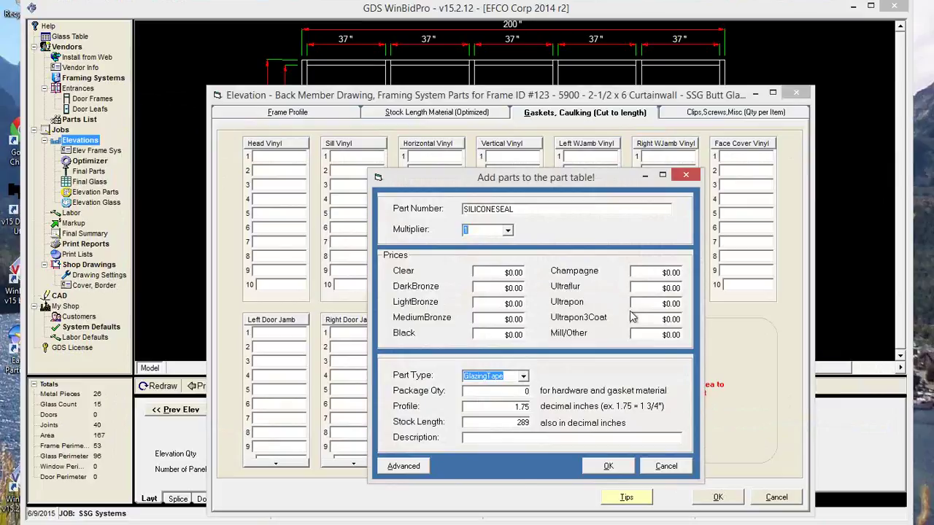
pyautogui.click(669, 334)
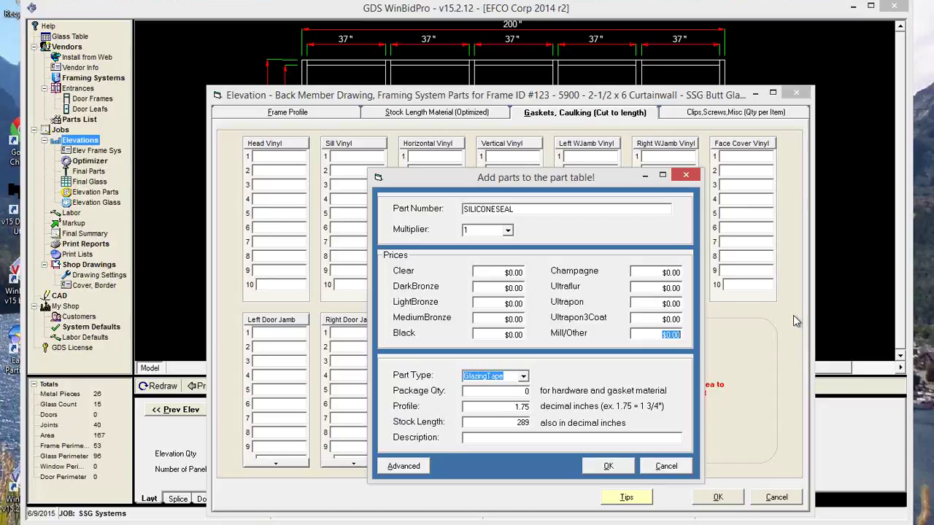
pyautogui.press('Right')
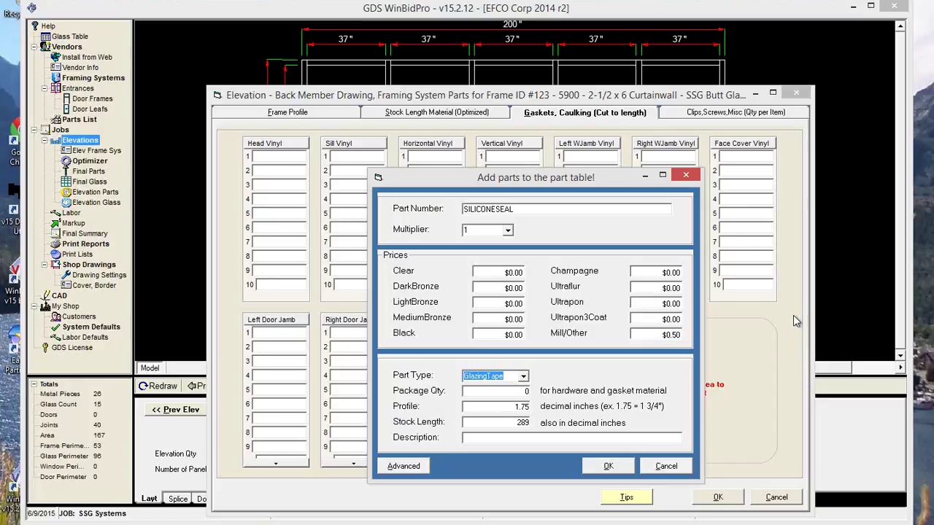
# - Set the new part's type to Silicone and its description to "Sealant for Silicone Joints", and save the part
pyautogui.click(524, 376)
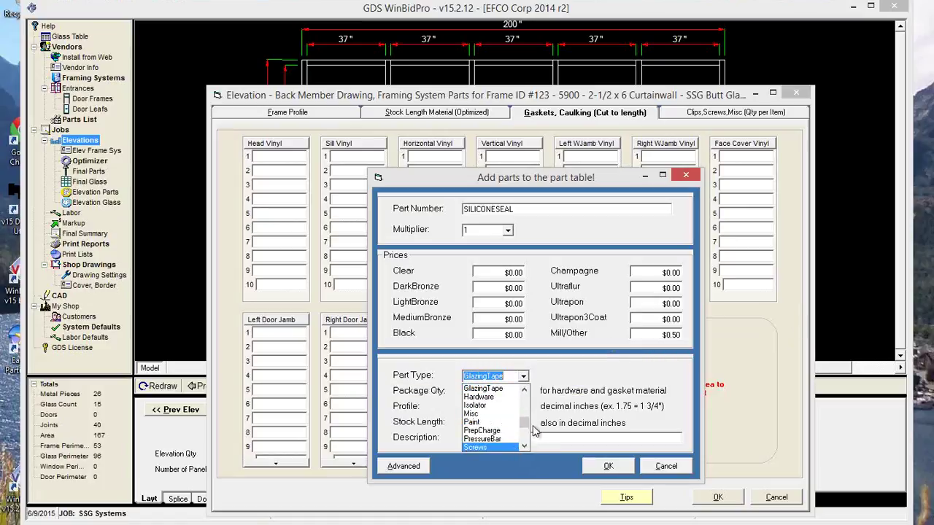
pyautogui.scroll(-3, 523, 447)
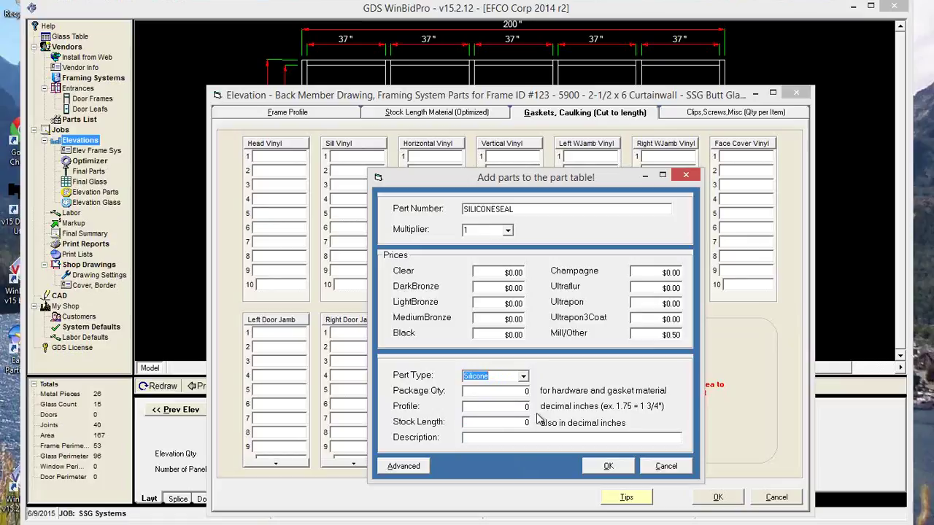
pyautogui.click(522, 438)
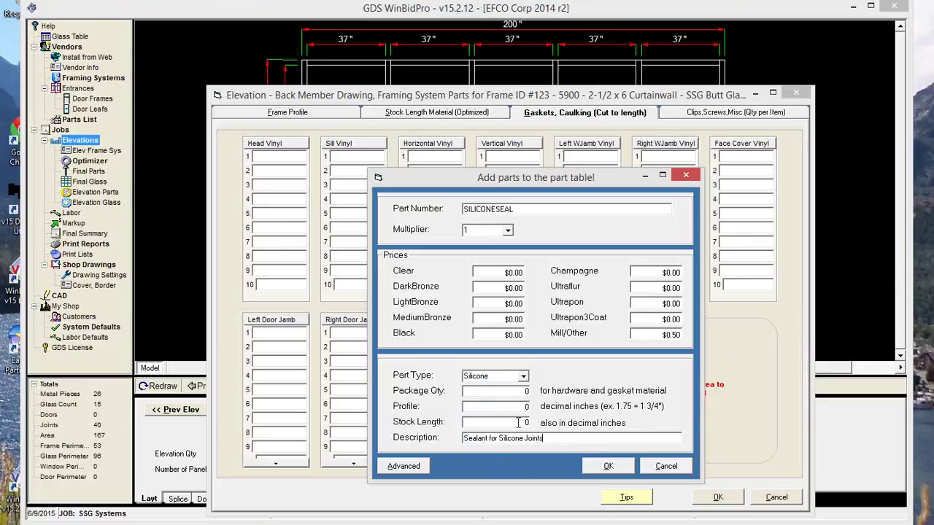
pyautogui.click(504, 377)
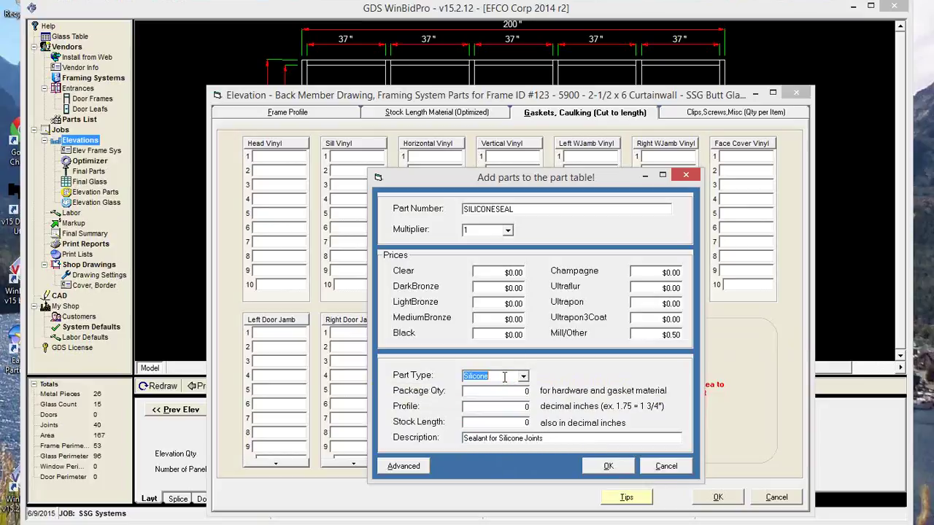
pyautogui.click(609, 468)
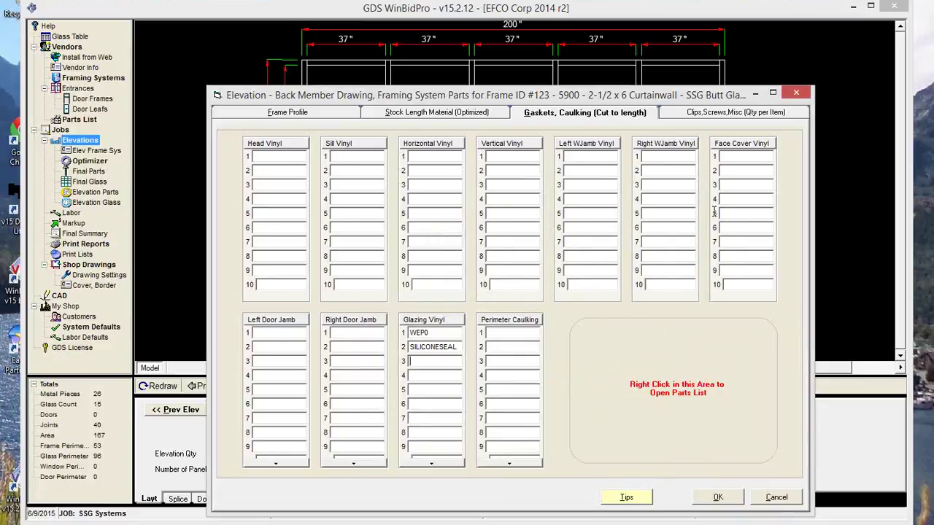
# - Search the parts list for SIL and check the new SILICONESEAL part
pyautogui.rightClick(664, 392)
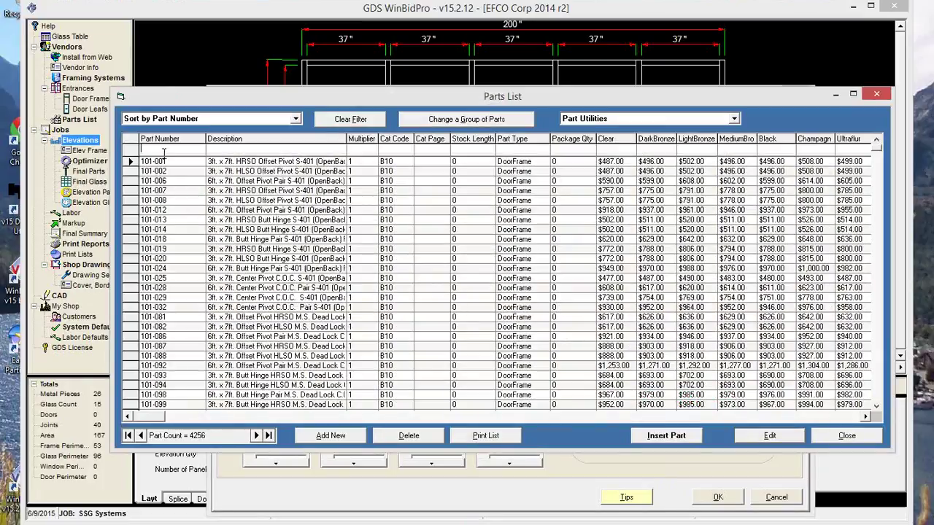
pyautogui.write('SIL')
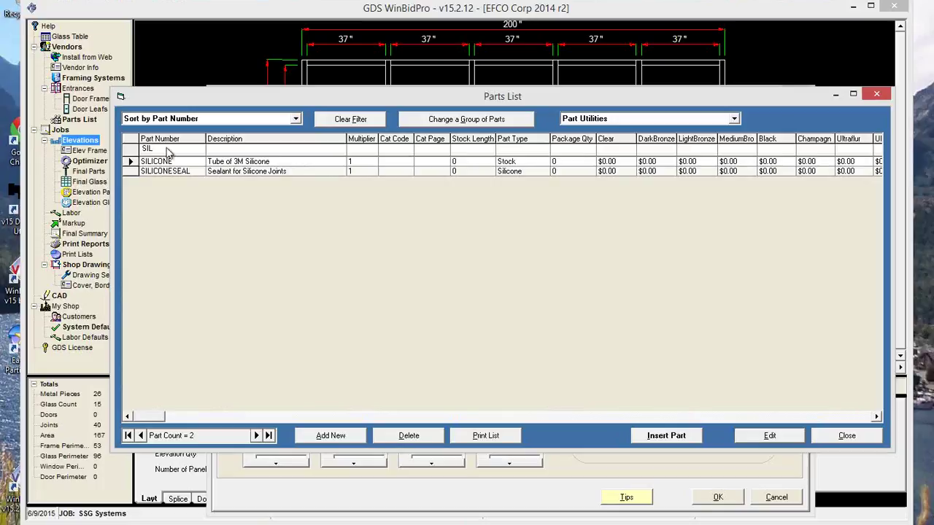
pyautogui.click(257, 172)
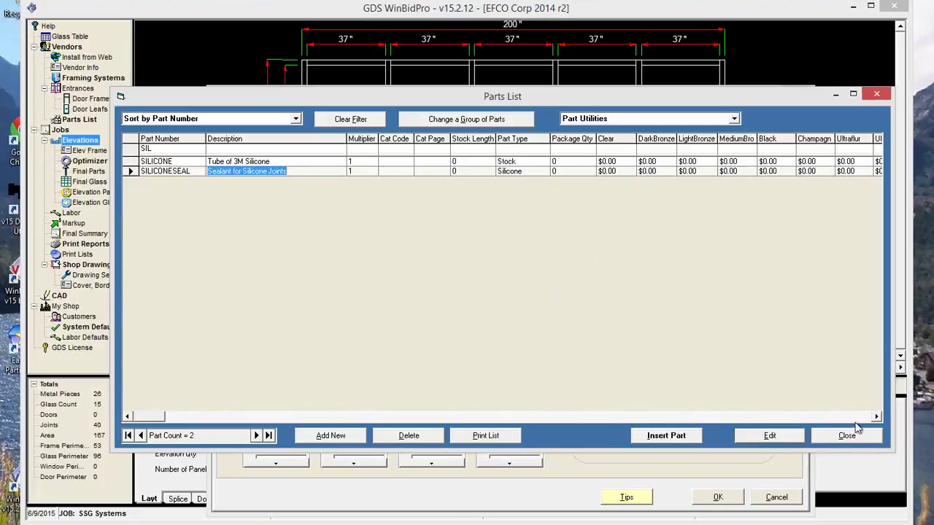
# - Set the SILICONESEAL part's package quantity to 20, then close the parts list and accept the frame's gasket and caulking parts
pyautogui.click(878, 417)
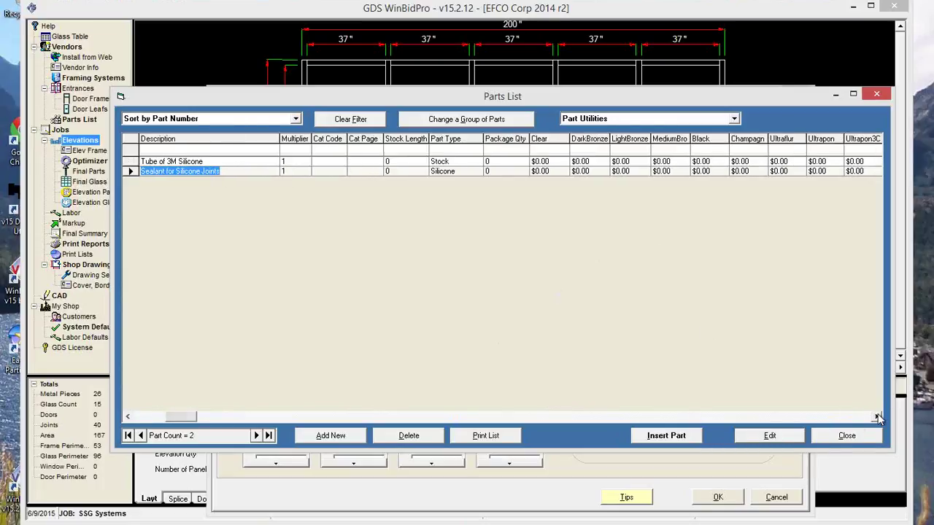
pyautogui.click(490, 171)
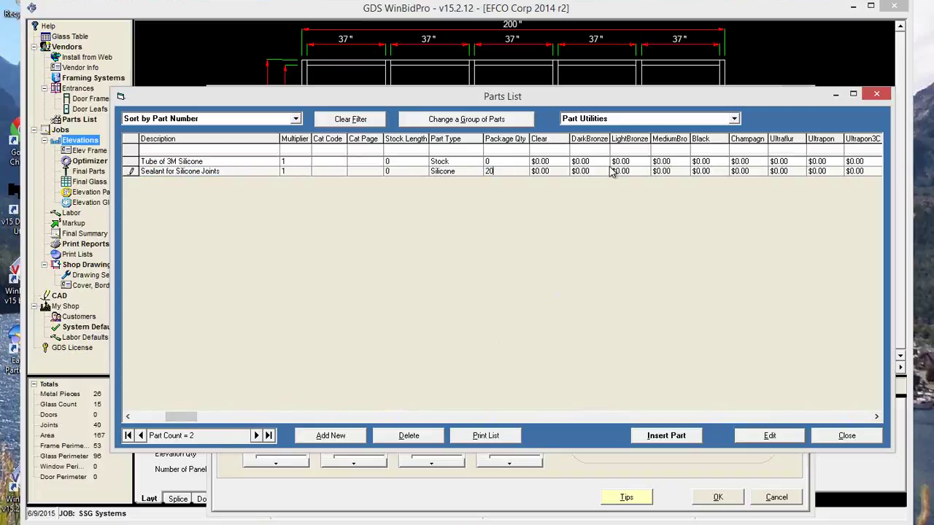
pyautogui.click(877, 418)
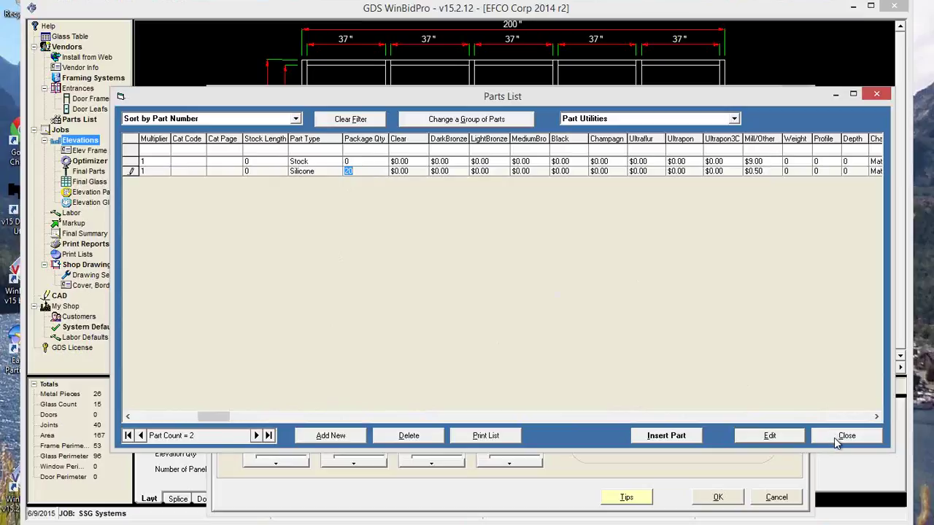
pyautogui.click(401, 161)
pyautogui.click(843, 434)
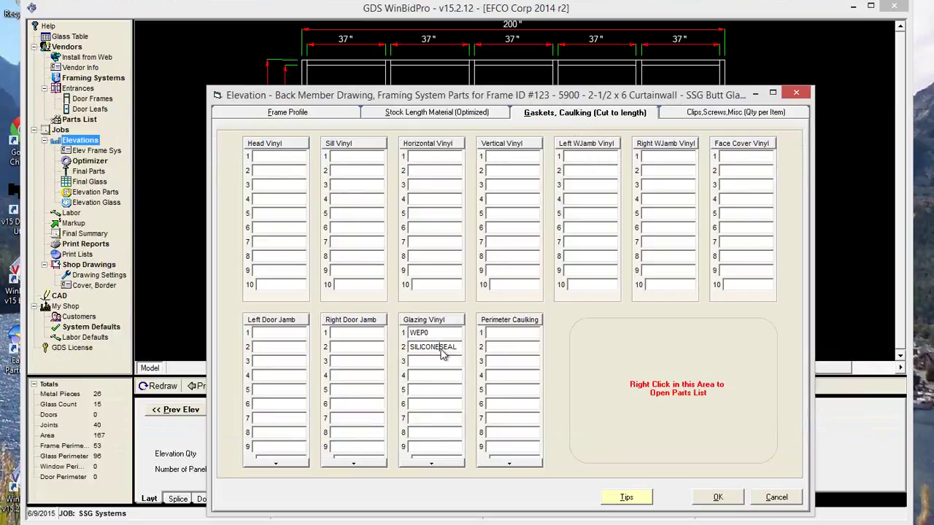
pyautogui.click(718, 497)
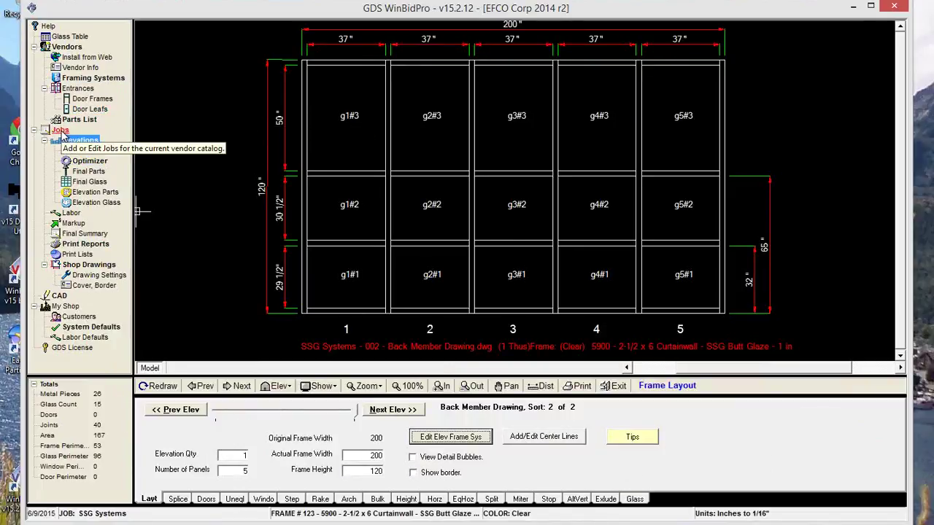
# - Update the parts of the SSG Systems job from the master parts list and close the job list
pyautogui.click(60, 131)
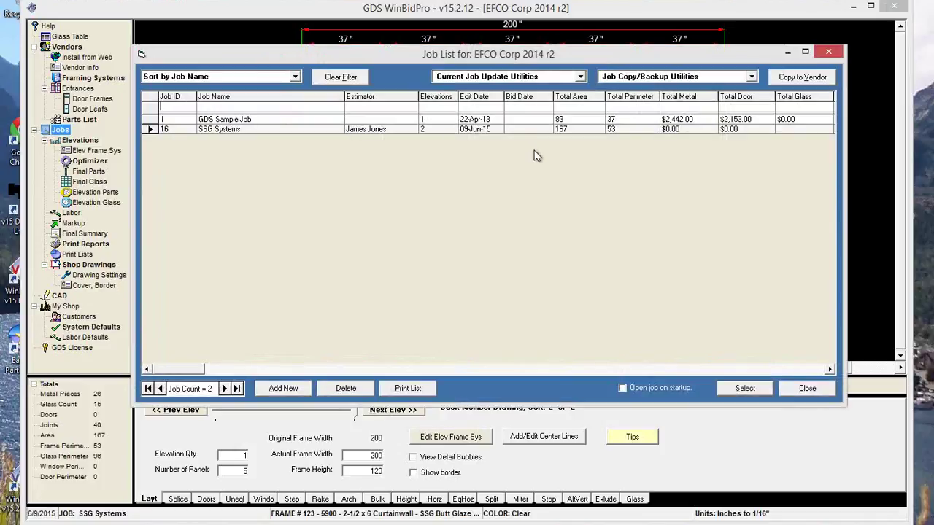
pyautogui.click(548, 80)
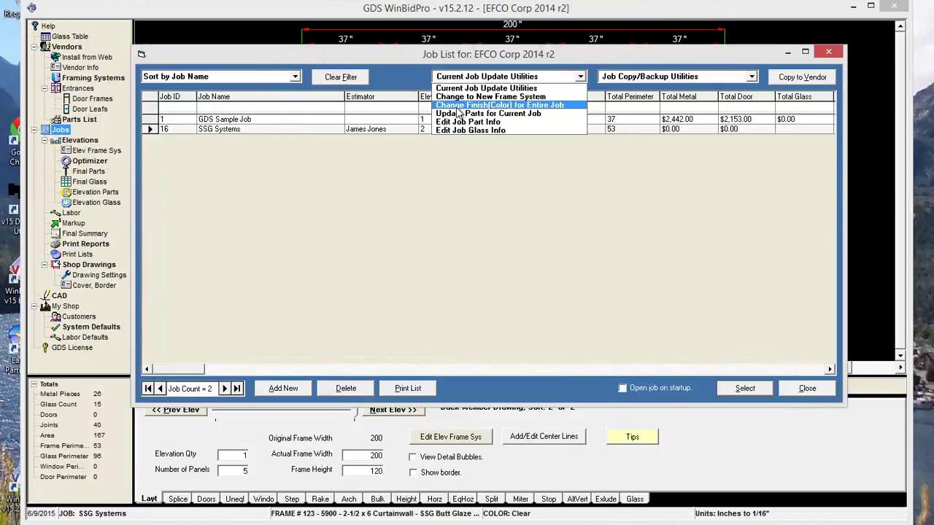
pyautogui.click(505, 113)
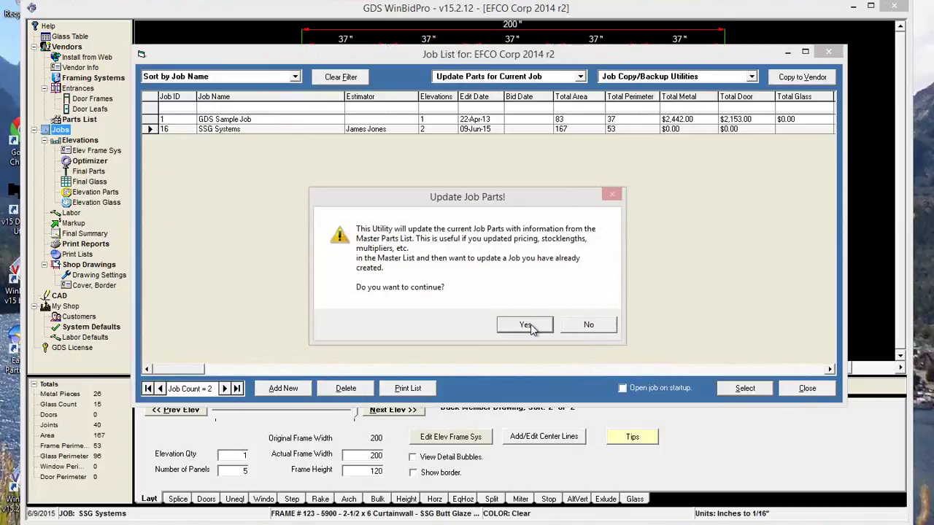
pyautogui.click(527, 328)
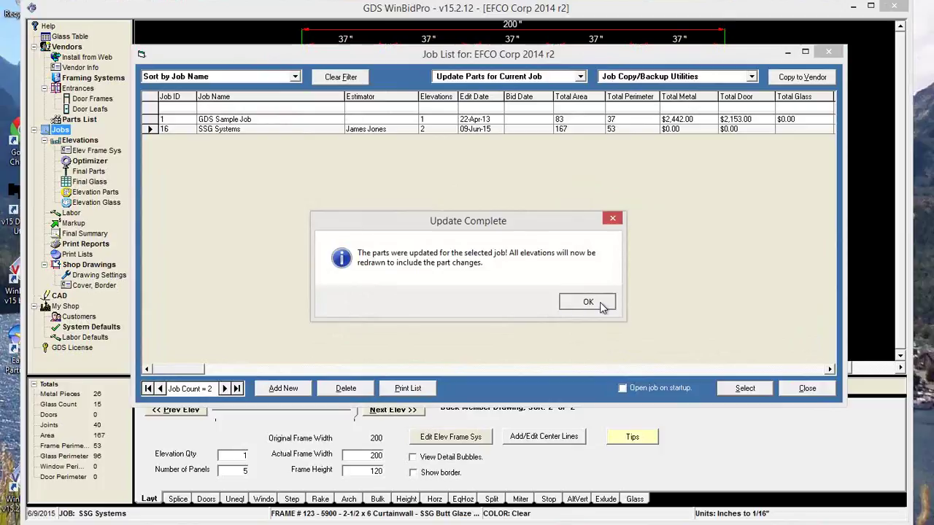
pyautogui.click(588, 302)
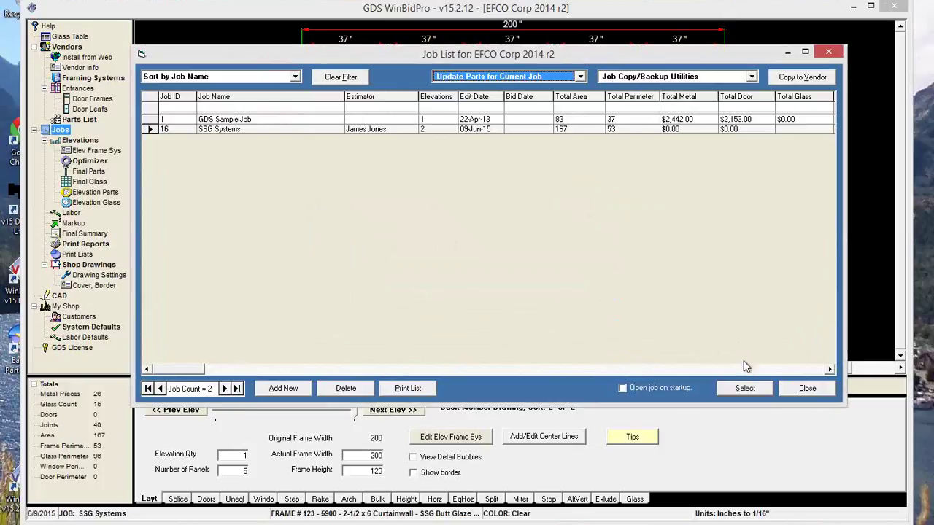
pyautogui.click(805, 389)
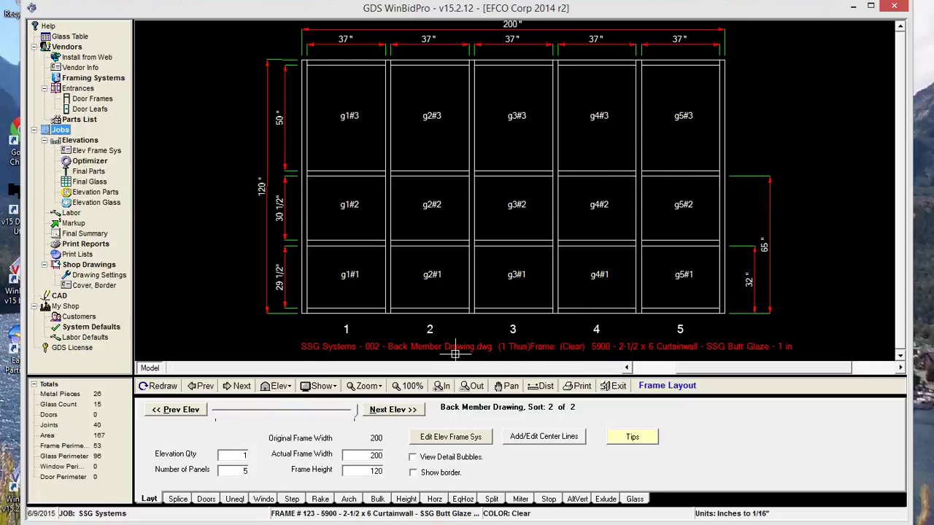
# - Assign the 1- Bronze Eclipse Advantage annealed glass to the entire Back Member Drawing elevation
pyautogui.click(635, 499)
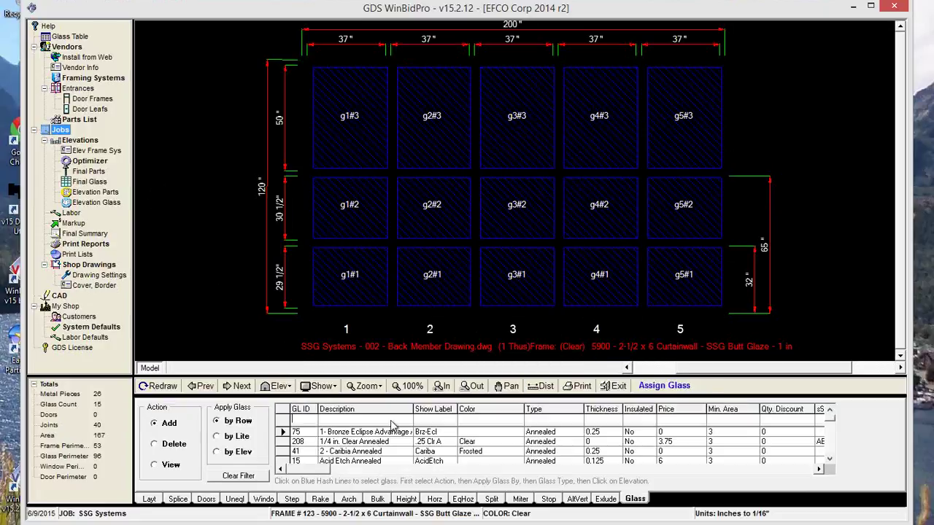
pyautogui.click(225, 452)
pyautogui.click(538, 192)
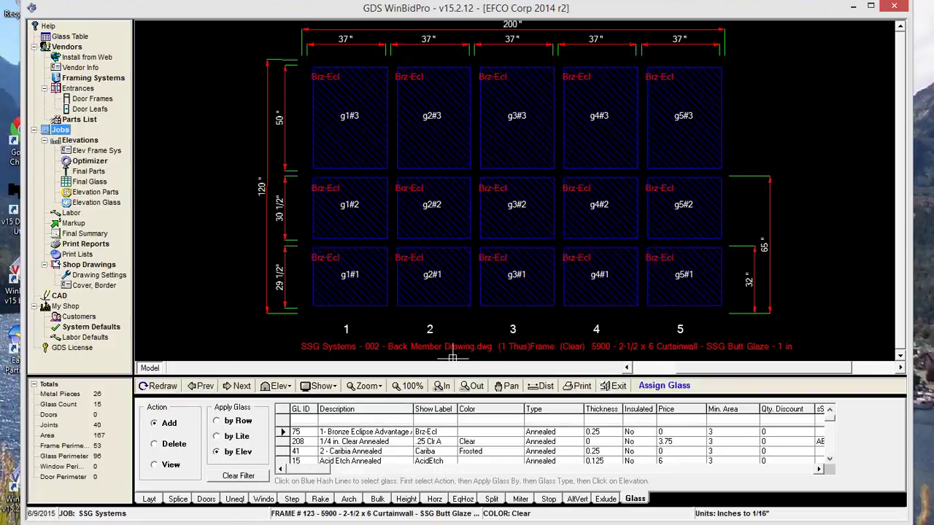
# - Open the glass info of the SSG Systems job for editing and place its window clear of the elevation's glass panels
pyautogui.click(61, 130)
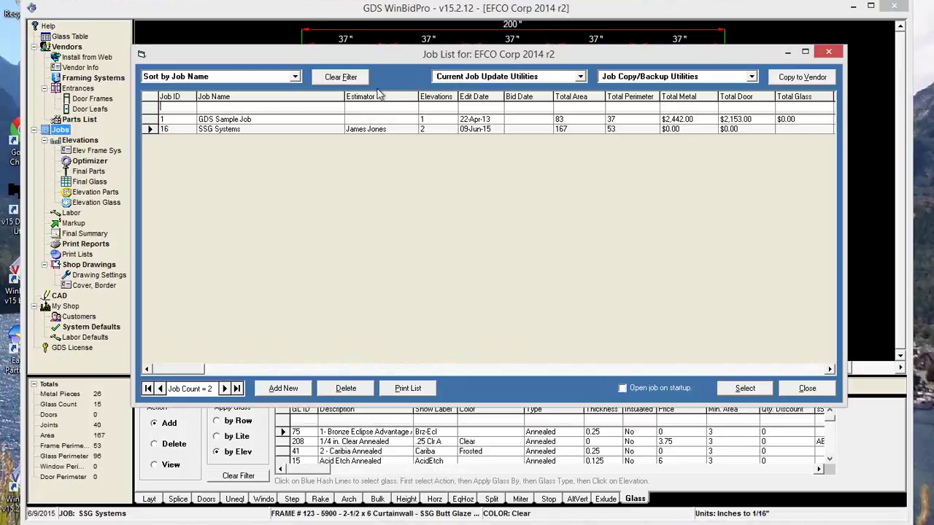
pyautogui.click(509, 78)
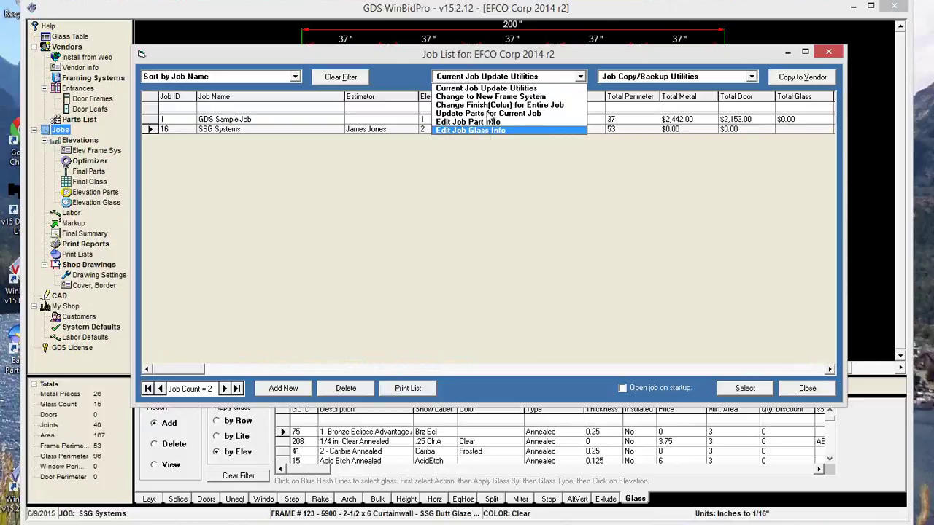
pyautogui.click(742, 57)
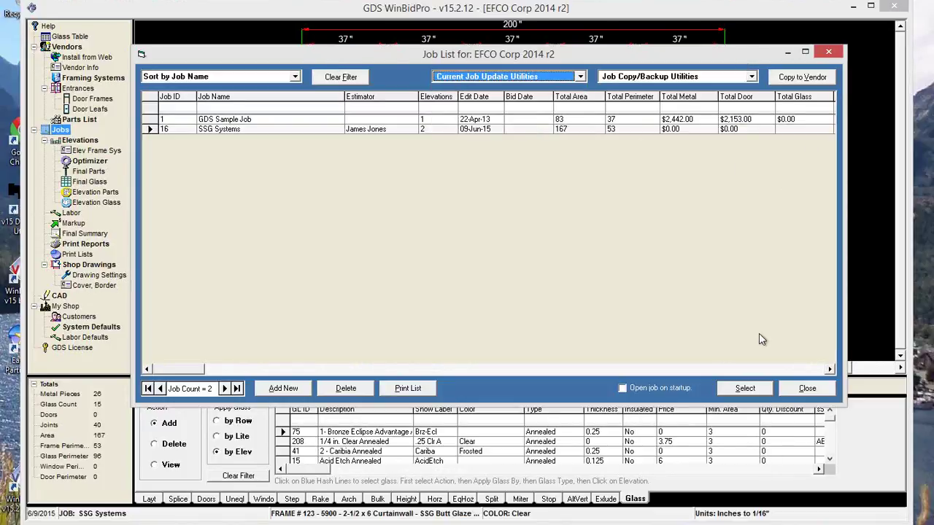
pyautogui.moveTo(565, 401); pyautogui.dragTo(511, 239)
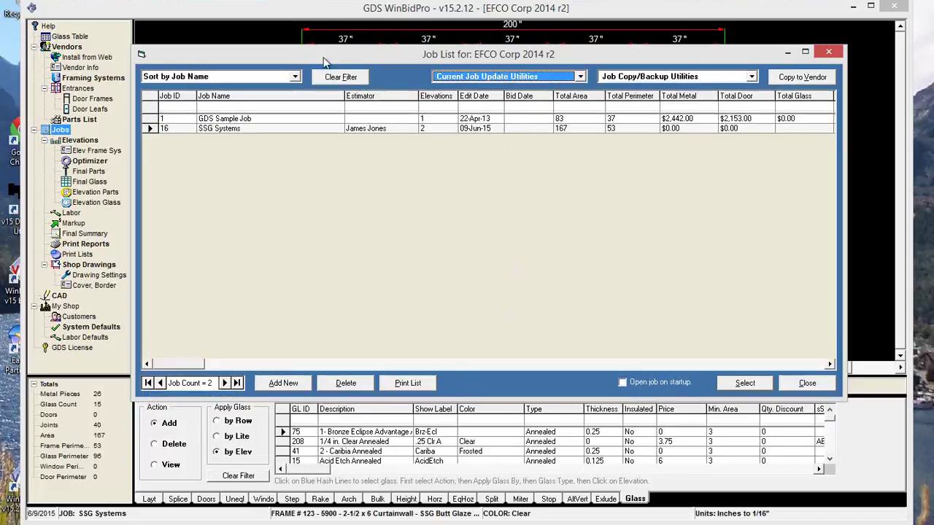
pyautogui.moveTo(352, 54)
pyautogui.mouseDown()
pyautogui.moveTo(340, 350)
pyautogui.moveTo(326, 368)
pyautogui.moveTo(324, 356)
pyautogui.mouseUp()
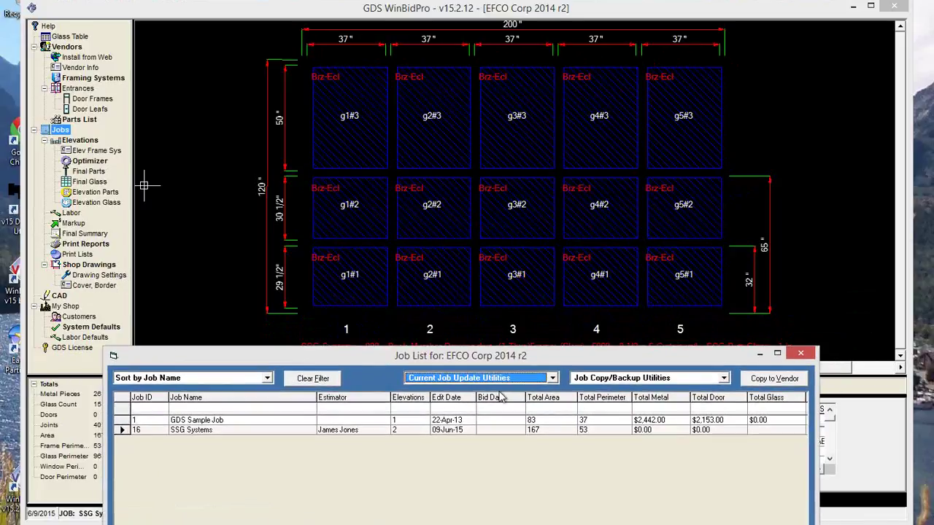
pyautogui.click(554, 379)
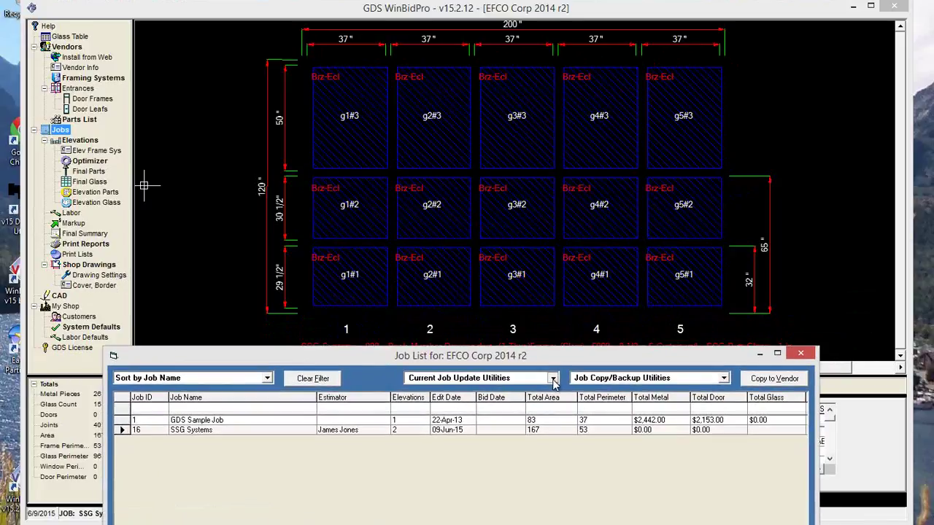
pyautogui.click(462, 436)
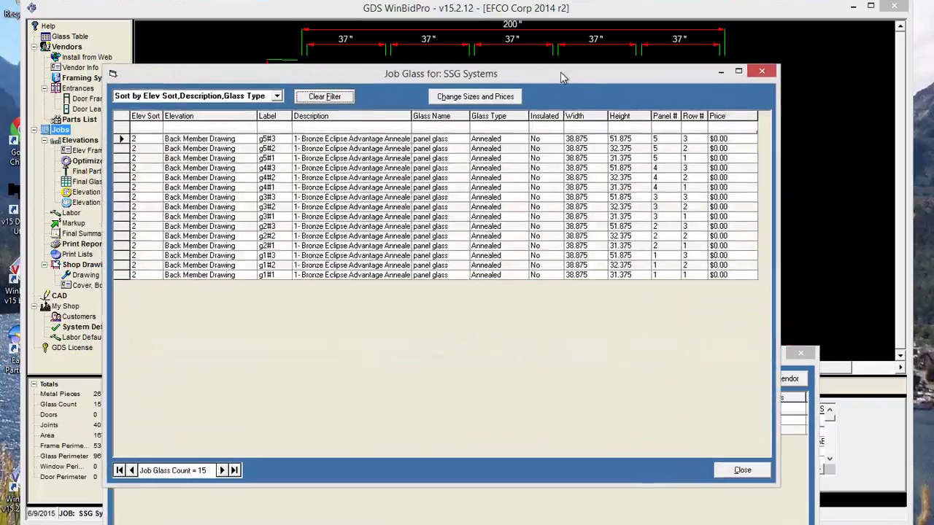
pyautogui.moveTo(562, 78)
pyautogui.mouseDown()
pyautogui.moveTo(628, 274)
pyautogui.moveTo(621, 248)
pyautogui.moveTo(635, 252)
pyautogui.moveTo(624, 308)
pyautogui.moveTo(591, 318)
pyautogui.mouseUp()
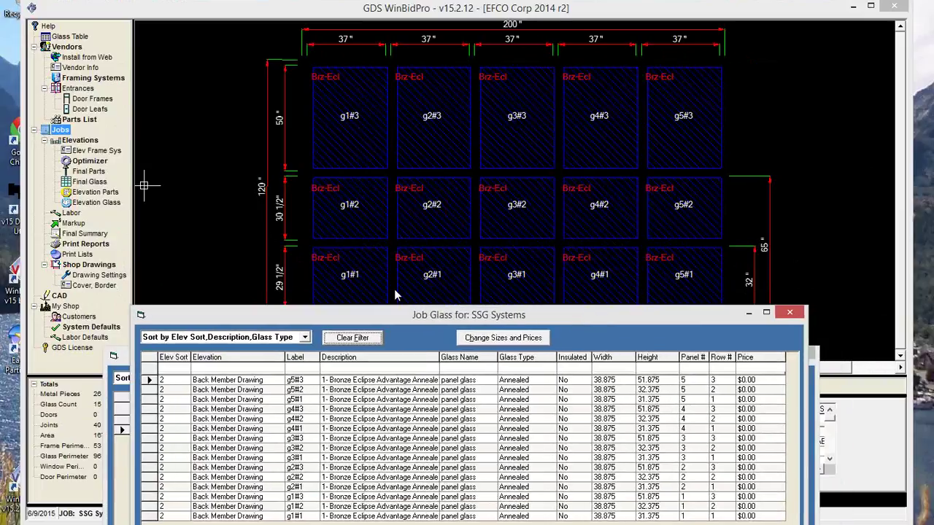
pyautogui.moveTo(401, 316)
pyautogui.mouseDown()
pyautogui.moveTo(387, 191)
pyautogui.moveTo(441, 238)
pyautogui.mouseUp()
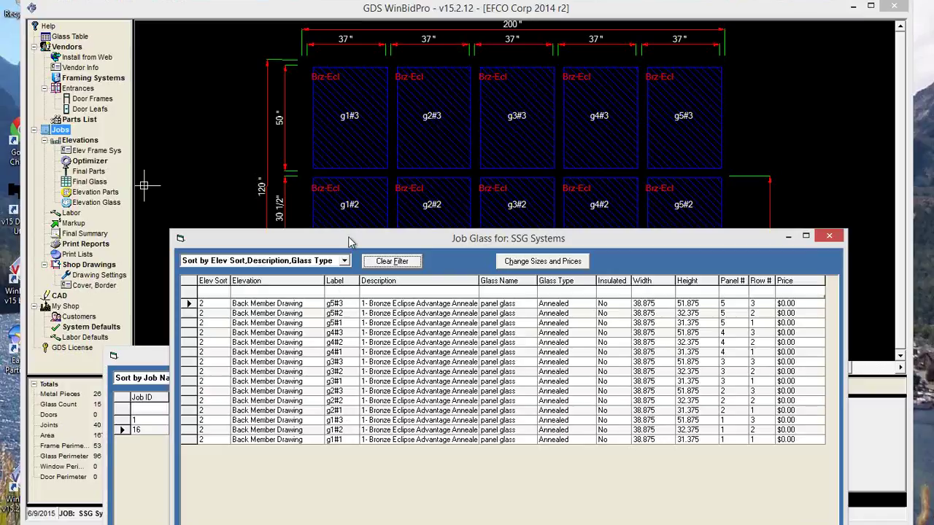
pyautogui.moveTo(314, 238)
pyautogui.mouseDown()
pyautogui.moveTo(370, 304)
pyautogui.moveTo(370, 331)
pyautogui.mouseUp()
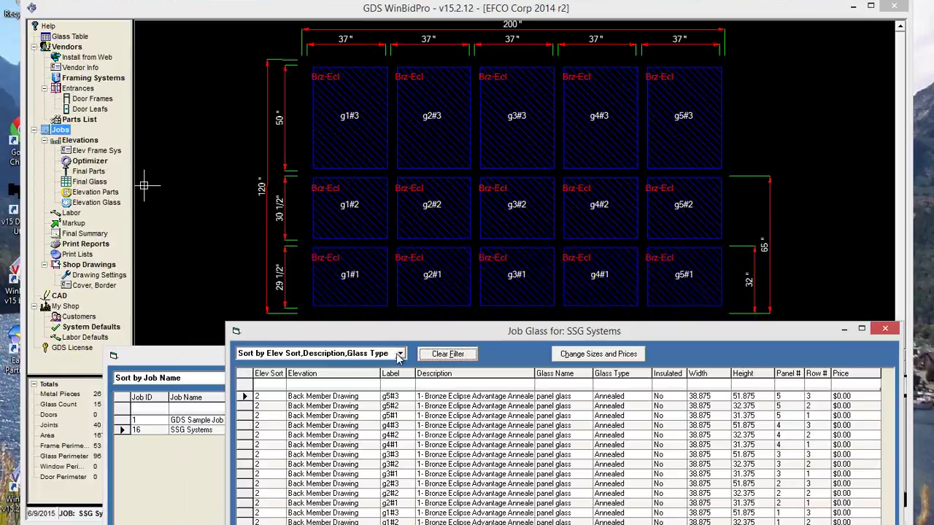
pyautogui.moveTo(407, 335); pyautogui.dragTo(403, 353)
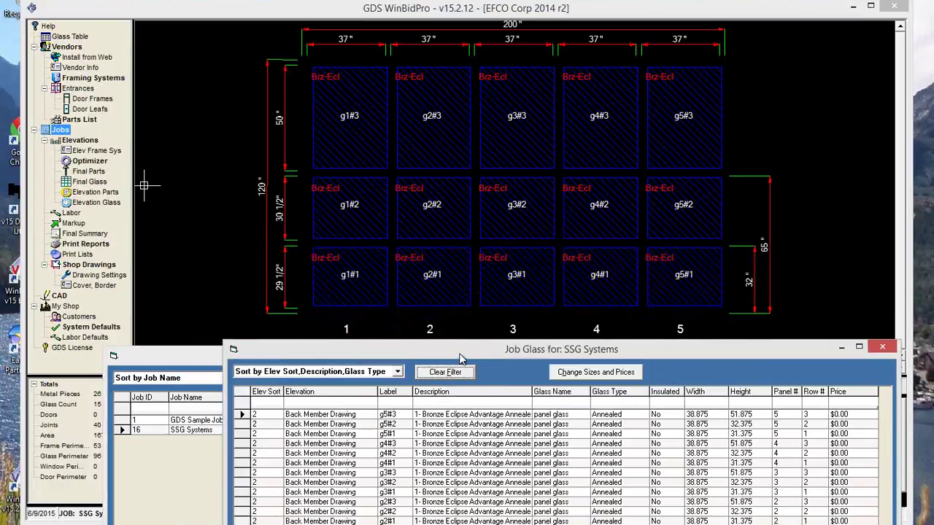
# - Filter the job glass by label g2 and add 0.5 to the width of the listed lites
pyautogui.moveTo(460, 356); pyautogui.dragTo(423, 111)
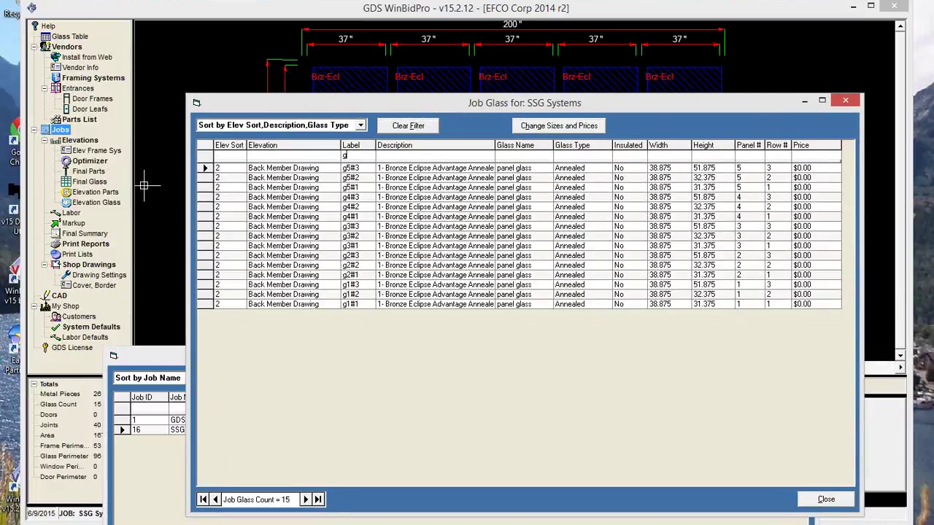
pyautogui.write('2')
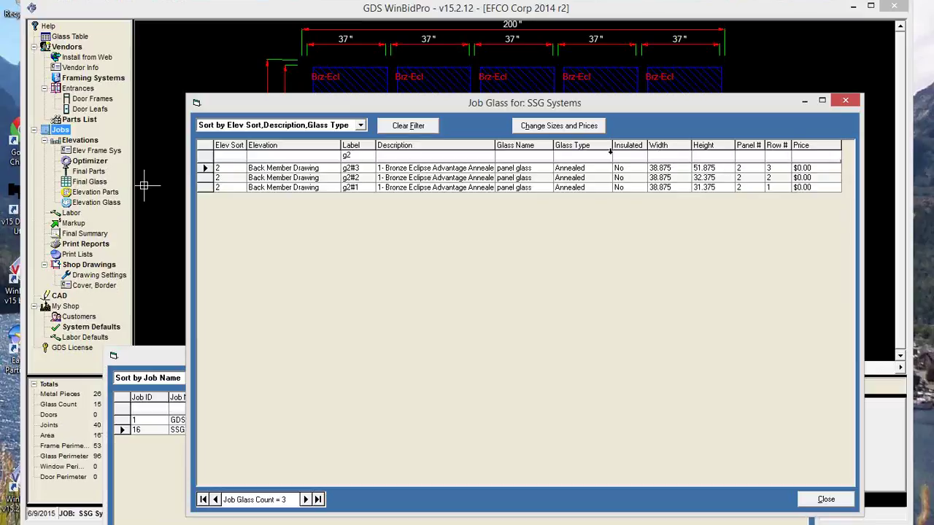
pyautogui.moveTo(571, 107)
pyautogui.mouseDown()
pyautogui.moveTo(574, 360)
pyautogui.moveTo(569, 275)
pyautogui.mouseUp()
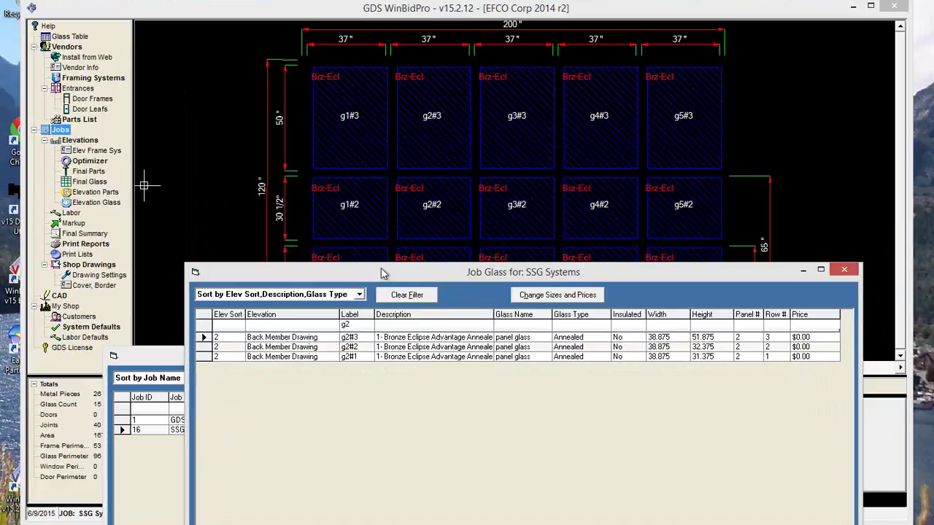
pyautogui.click(562, 301)
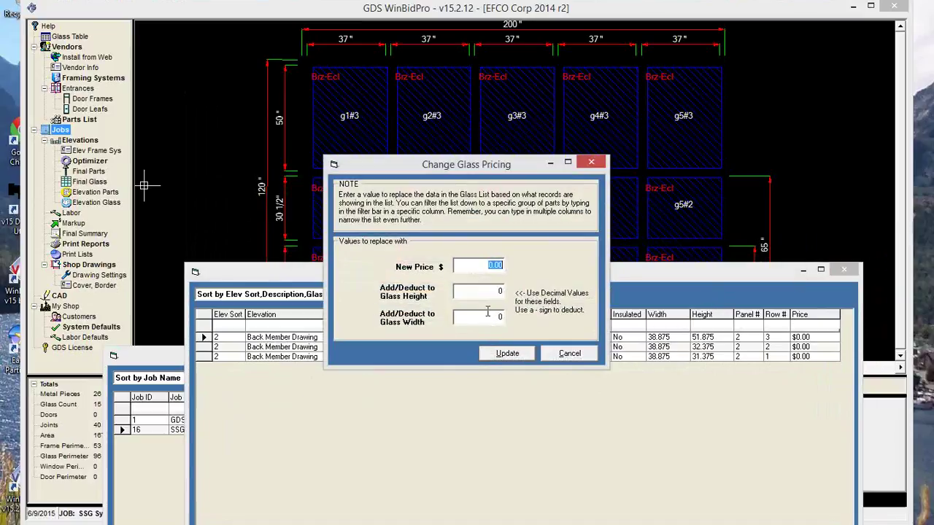
pyautogui.click(487, 314)
pyautogui.click(507, 355)
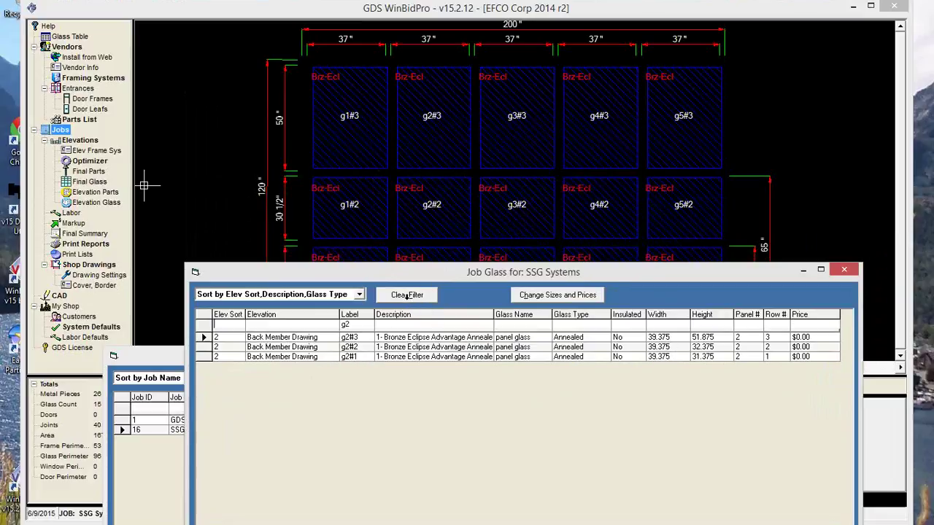
# - Filter the job glass by label g3 and add 0.5 to the width of the listed lites
pyautogui.click(371, 328)
pyautogui.click(353, 326)
pyautogui.write('g3')
pyautogui.click(572, 298)
pyautogui.click(495, 318)
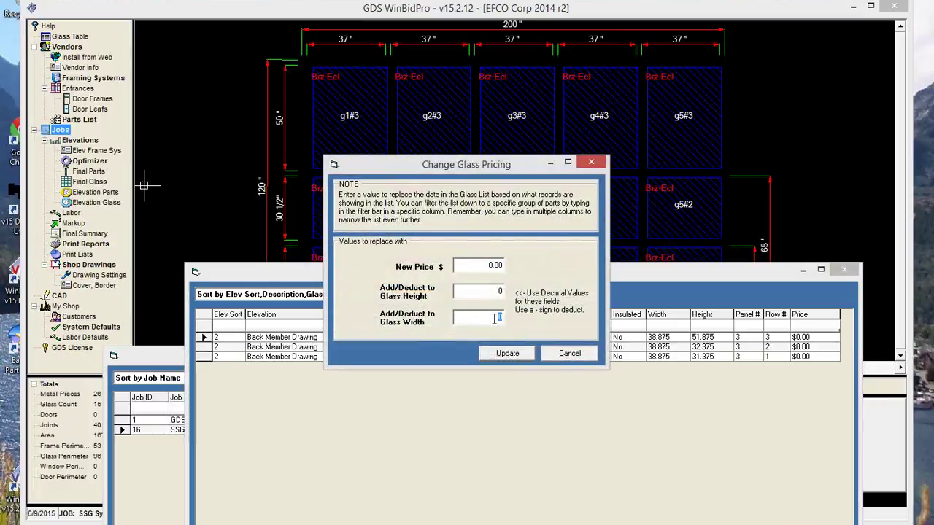
pyautogui.write('0.5')
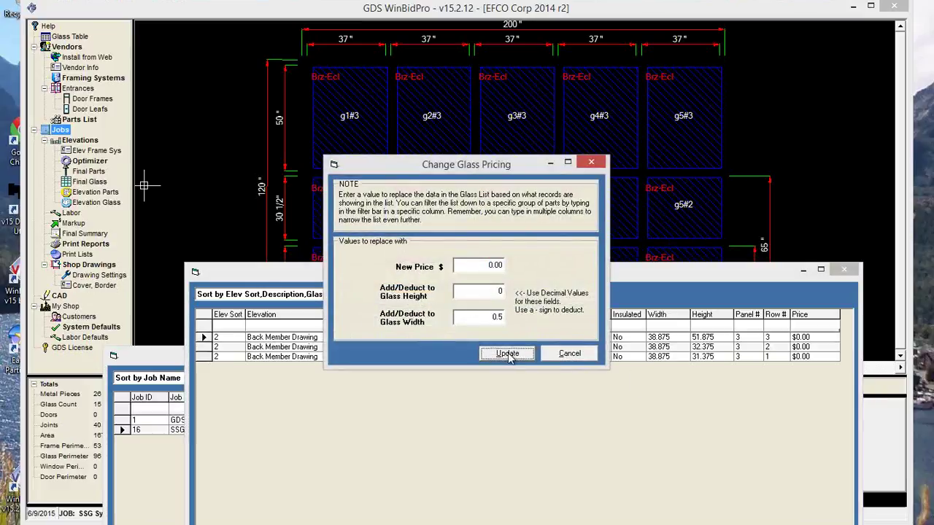
pyautogui.click(508, 354)
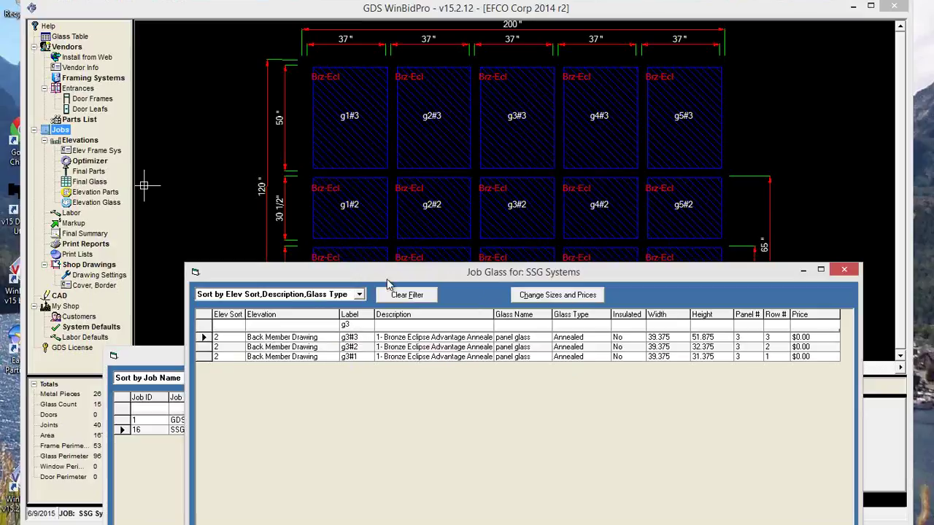
# - Filter the job glass by label #2 and deduct 5 from the height of the listed lites
pyautogui.moveTo(391, 275); pyautogui.dragTo(351, 232)
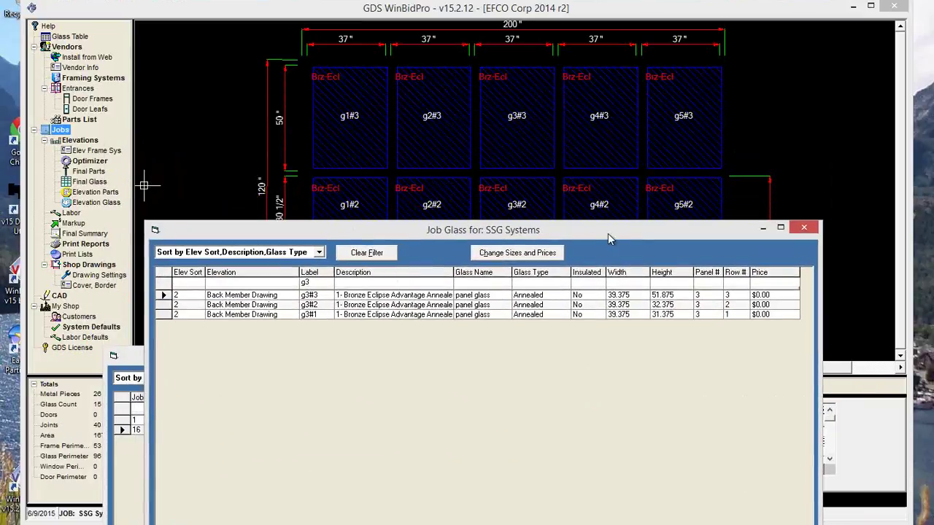
pyautogui.click(319, 283)
pyautogui.moveTo(540, 231)
pyautogui.mouseDown()
pyautogui.moveTo(562, 279)
pyautogui.moveTo(562, 266)
pyautogui.mouseUp()
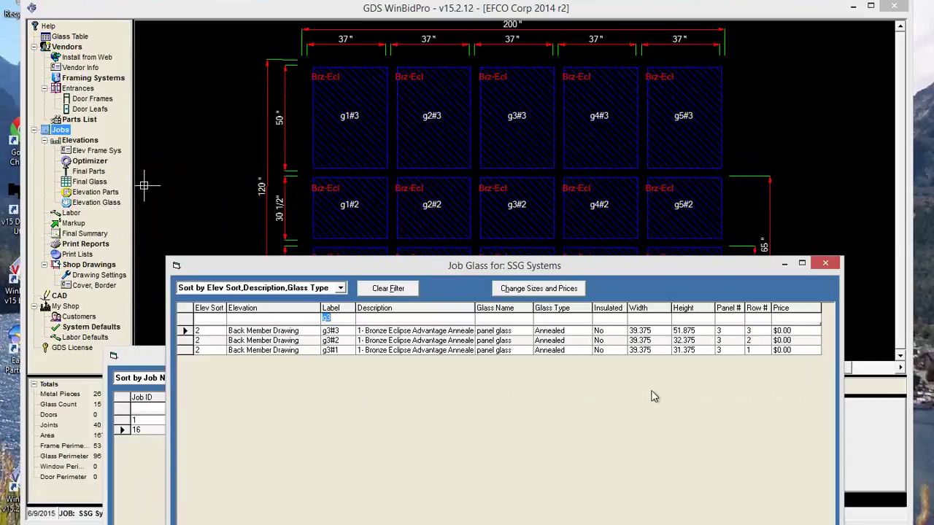
pyautogui.press('BackSpace')
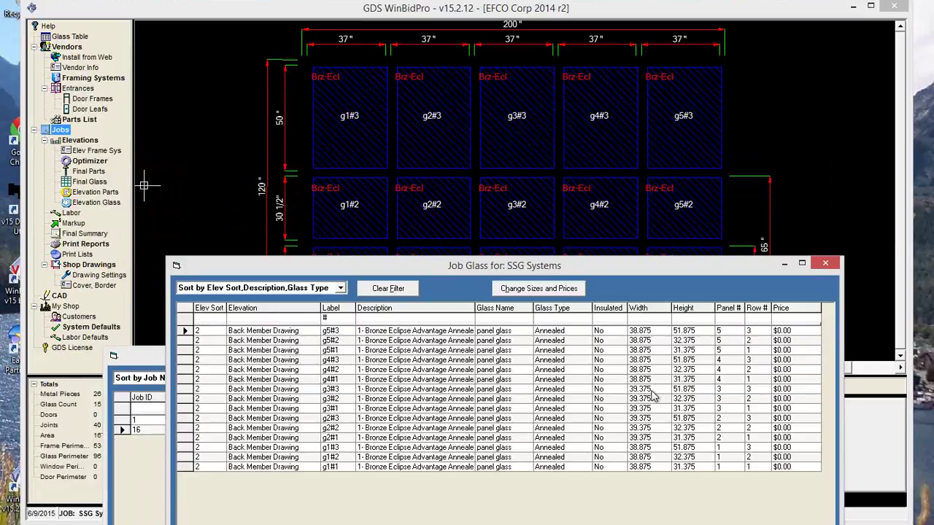
pyautogui.write('#2')
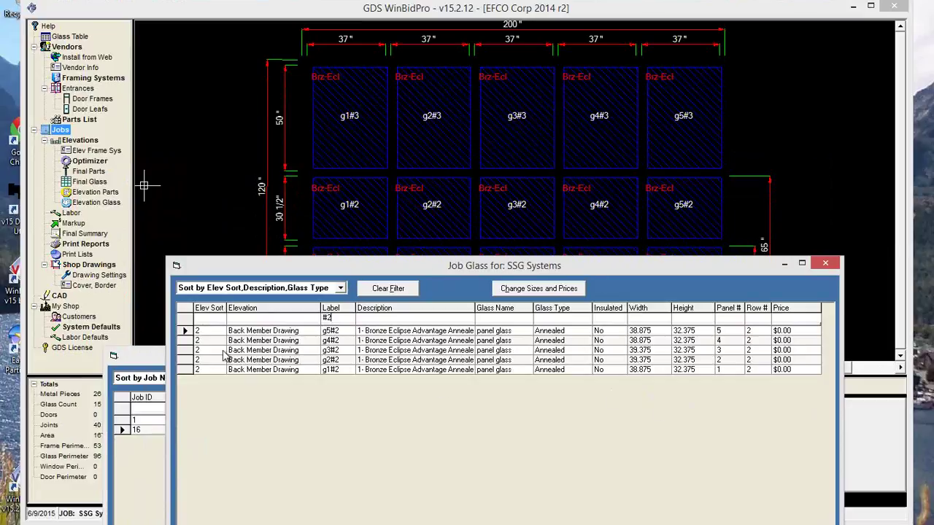
pyautogui.click(539, 289)
pyautogui.click(480, 293)
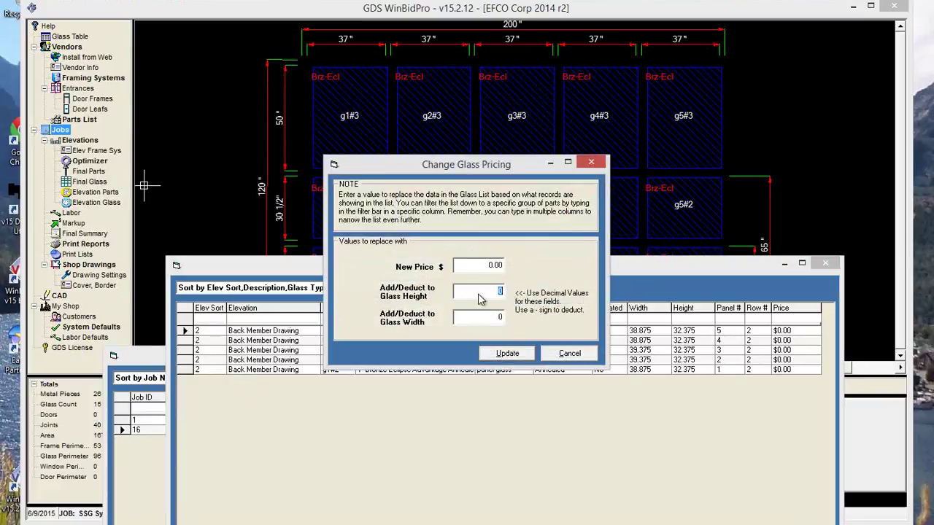
pyautogui.write('5.')
pyautogui.click(510, 356)
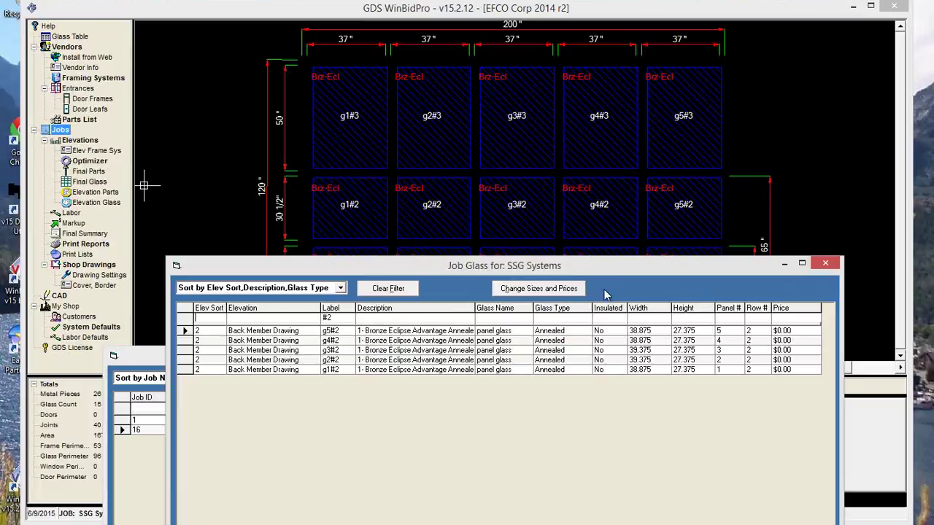
# - Add 2 to the glass height of the lites filtered by label #2
pyautogui.click(539, 291)
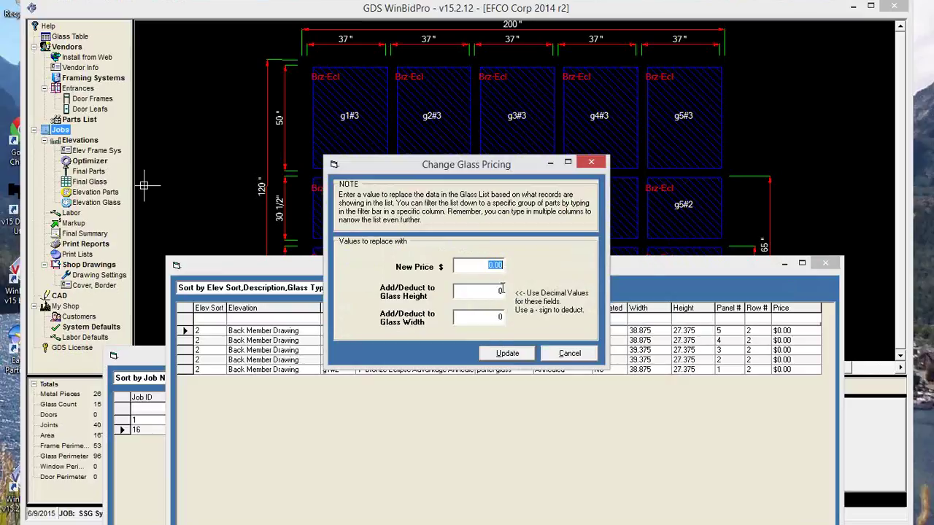
pyautogui.click(502, 290)
pyautogui.click(509, 354)
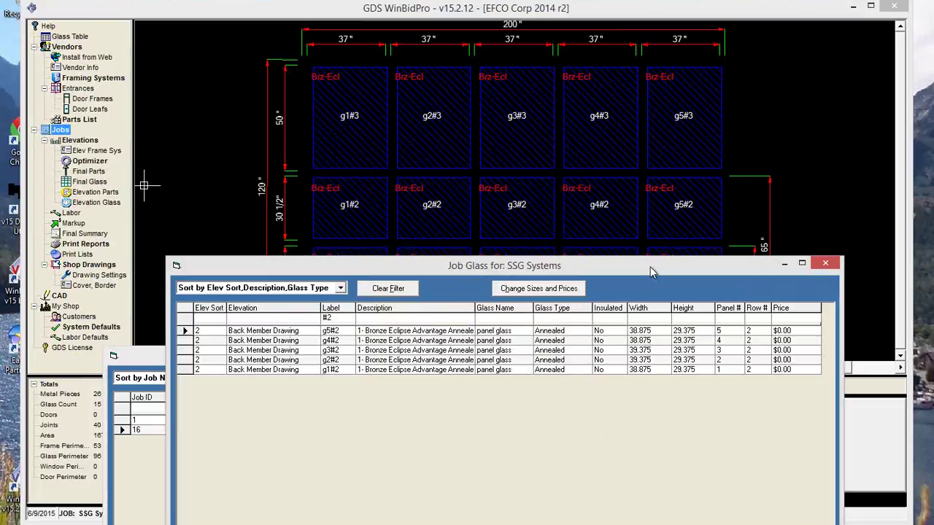
# - Narrow the job glass list by glass name pa and set the height of lite g5#2 to 36
pyautogui.moveTo(651, 265); pyautogui.dragTo(656, 111)
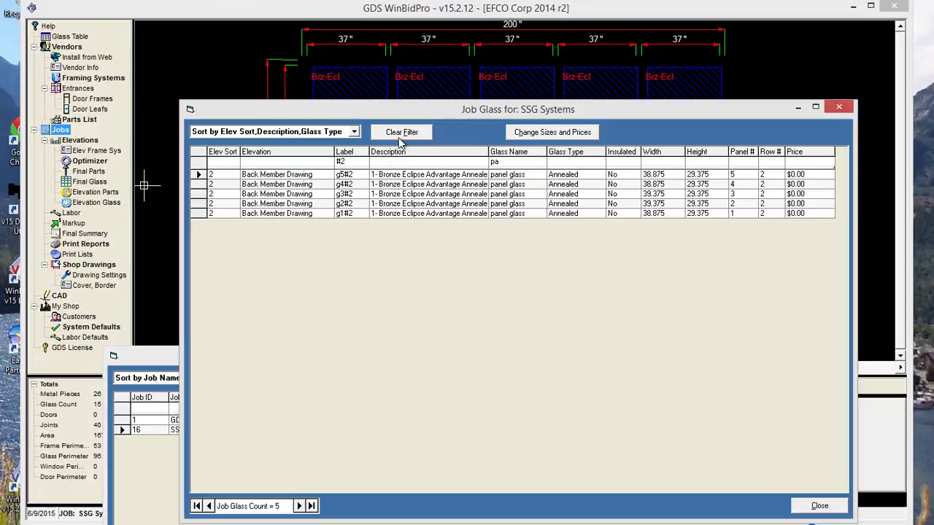
pyautogui.click(700, 174)
pyautogui.write('36')
pyautogui.press('Tab')
pyautogui.click(704, 185)
# - Filter the job glass by elevation name back and close the glass list
pyautogui.click(261, 163)
pyautogui.write('back')
pyautogui.moveTo(600, 109); pyautogui.dragTo(569, 65)
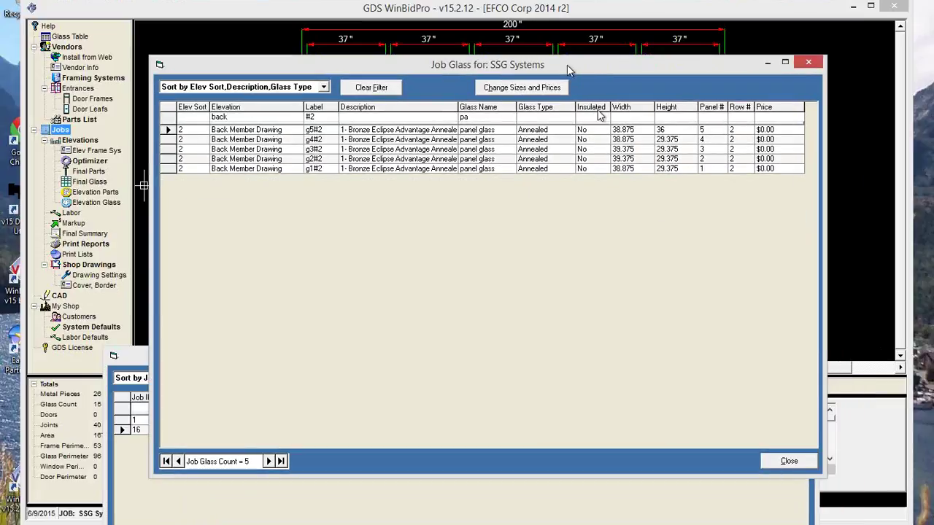
pyautogui.click(784, 462)
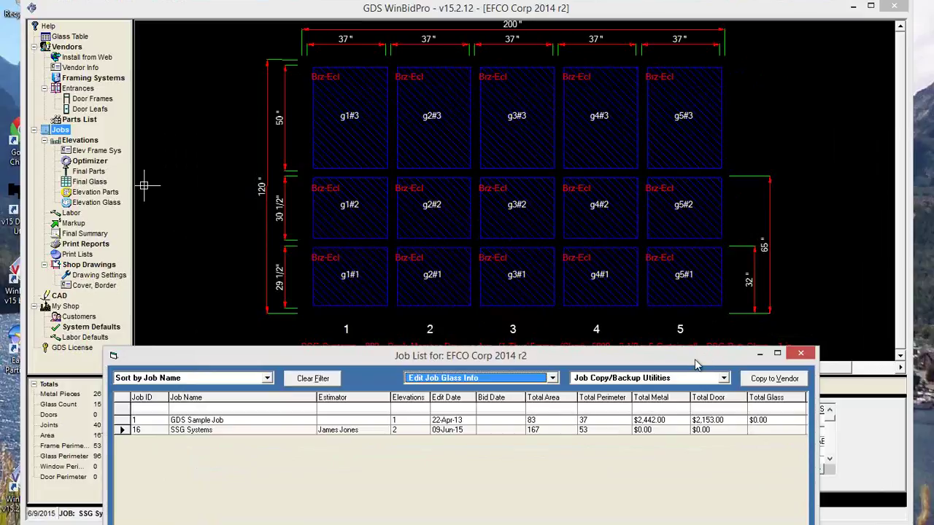
# - Close the job list and review the sizes and quantities in the Final Glass to Order list before closing it
pyautogui.moveTo(695, 363)
pyautogui.mouseDown()
pyautogui.moveTo(714, 360)
pyautogui.moveTo(728, 337)
pyautogui.moveTo(737, 224)
pyautogui.mouseUp()
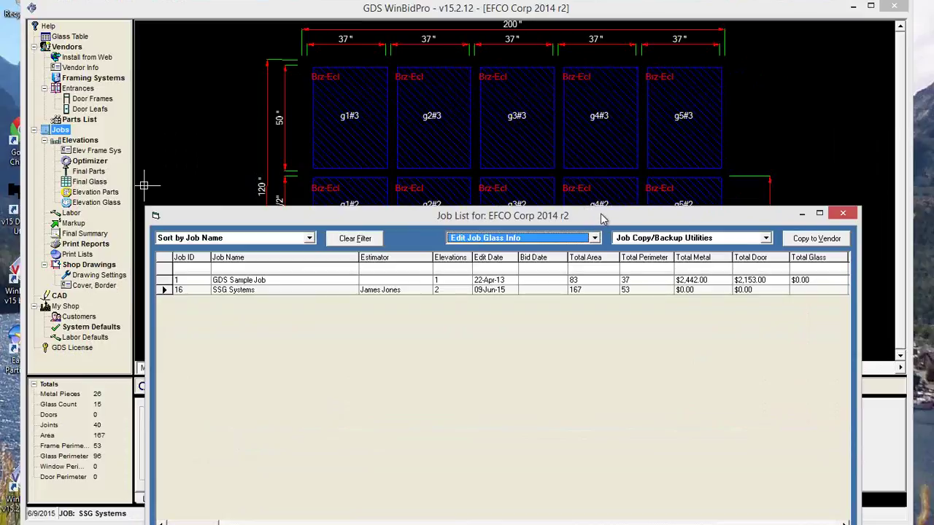
pyautogui.moveTo(603, 218); pyautogui.dragTo(598, 124)
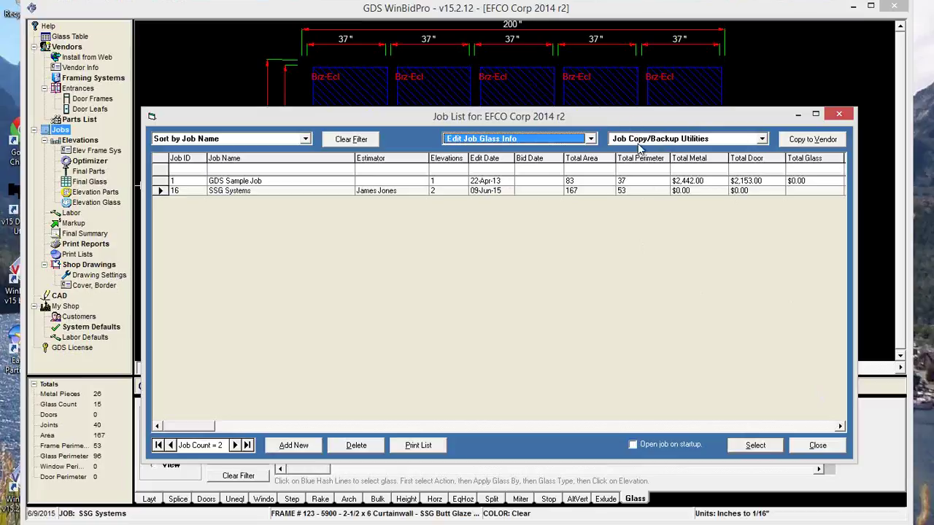
pyautogui.click(817, 445)
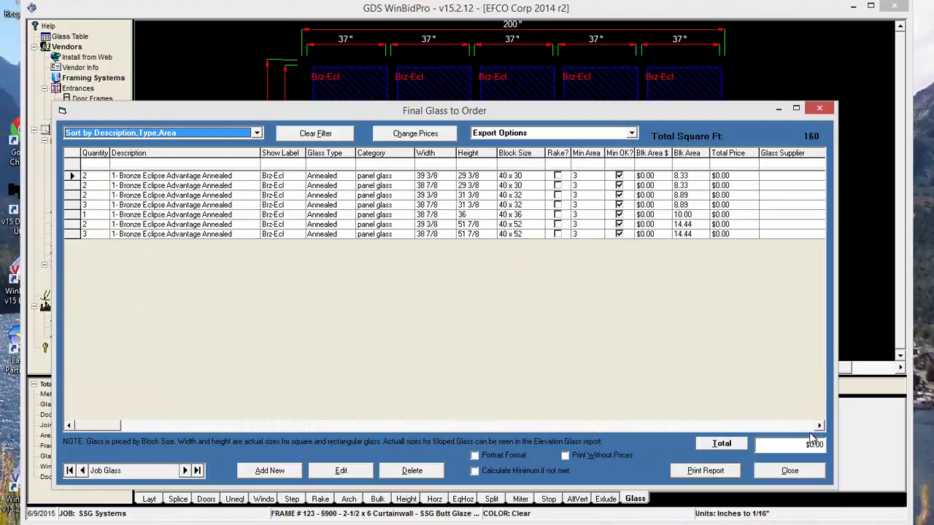
pyautogui.click(810, 470)
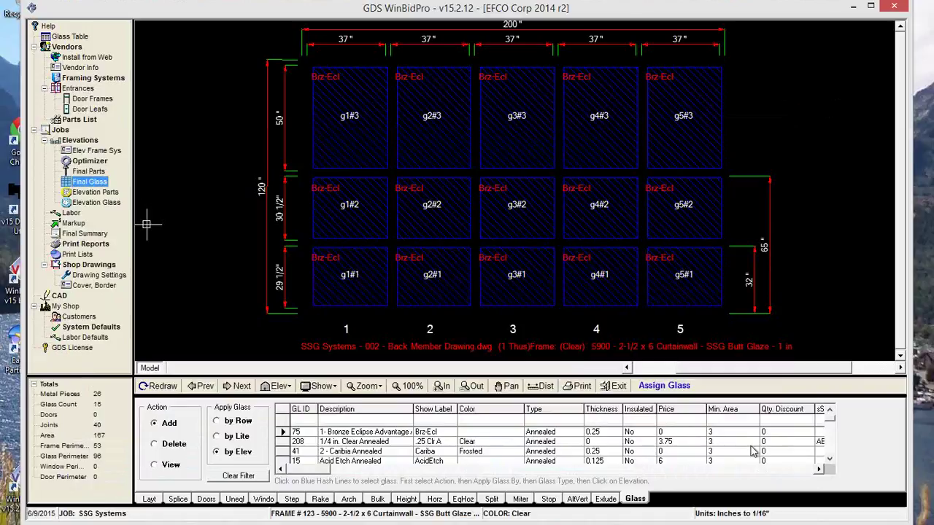
# - Redraw the Back Member Drawing elevation and return from glass assignment to its frame layout
pyautogui.click(158, 387)
pyautogui.click(151, 500)
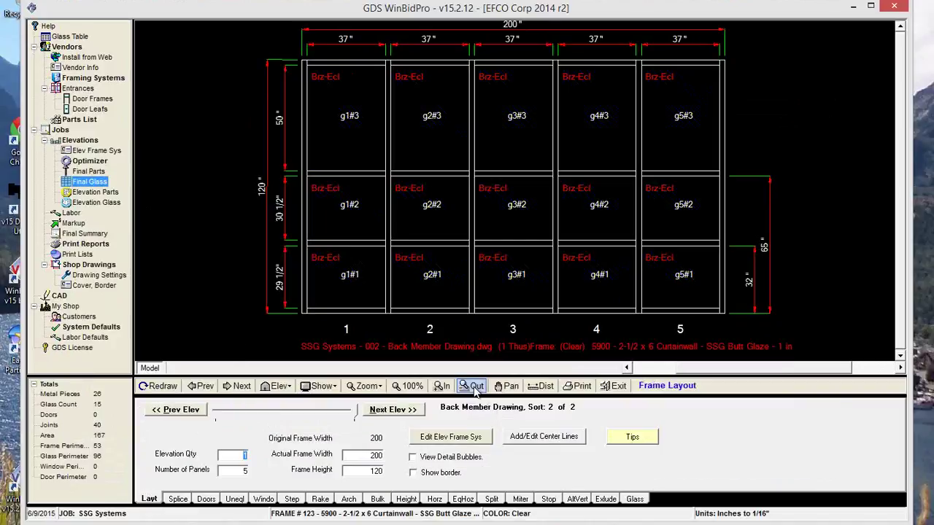
pyautogui.click(472, 387)
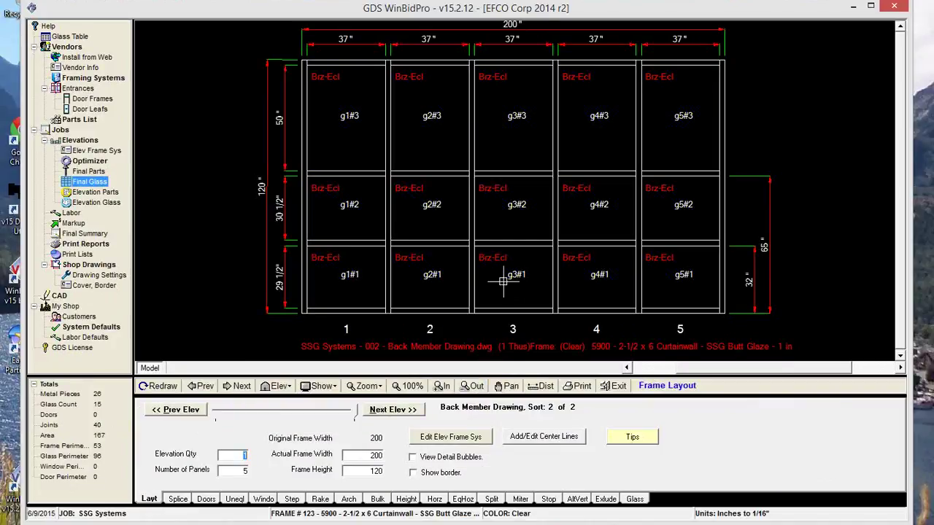